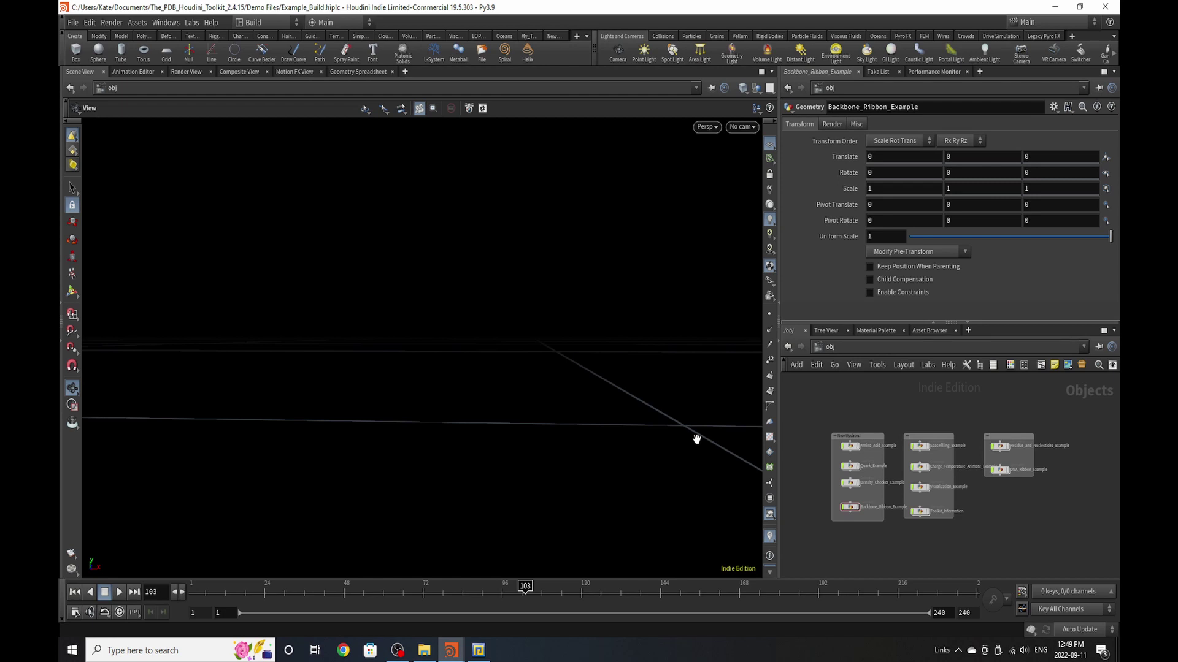
- Open the Amino_Acid_Example geometry network and look over its node tree
{"action": "scroll", "coordinate": [822, 432], "scroll_direction": "up", "scroll_amount": 5}
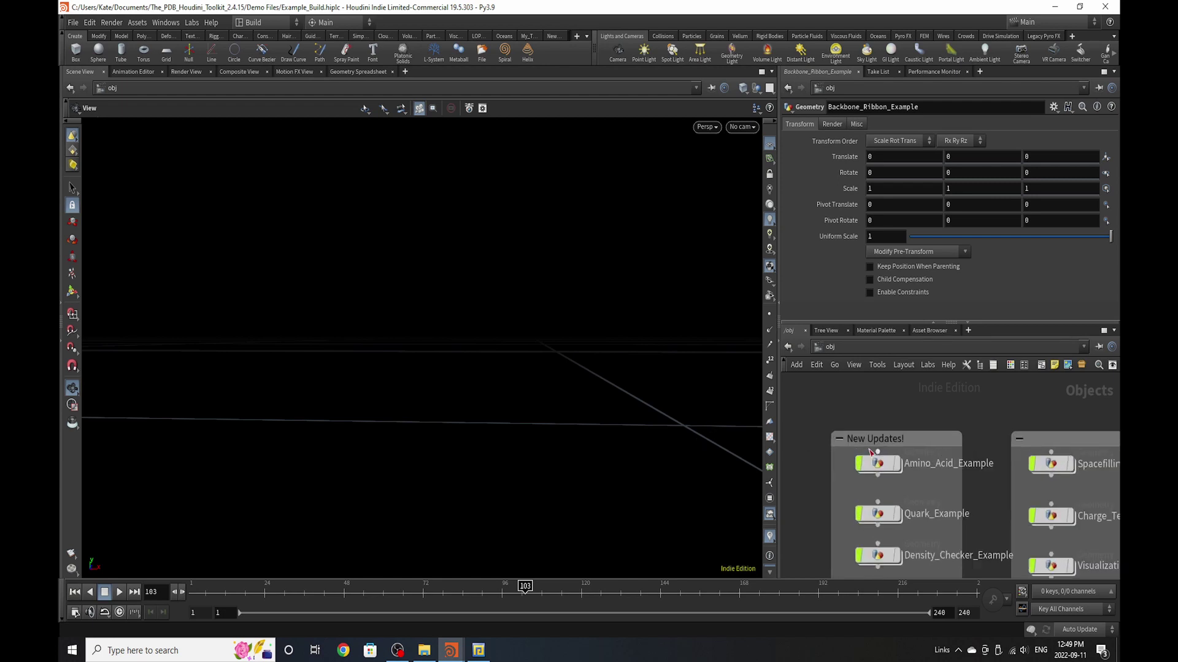
{"action": "double_click", "coordinate": [881, 466]}
{"action": "scroll", "coordinate": [980, 538], "scroll_direction": "down", "scroll_amount": 5}
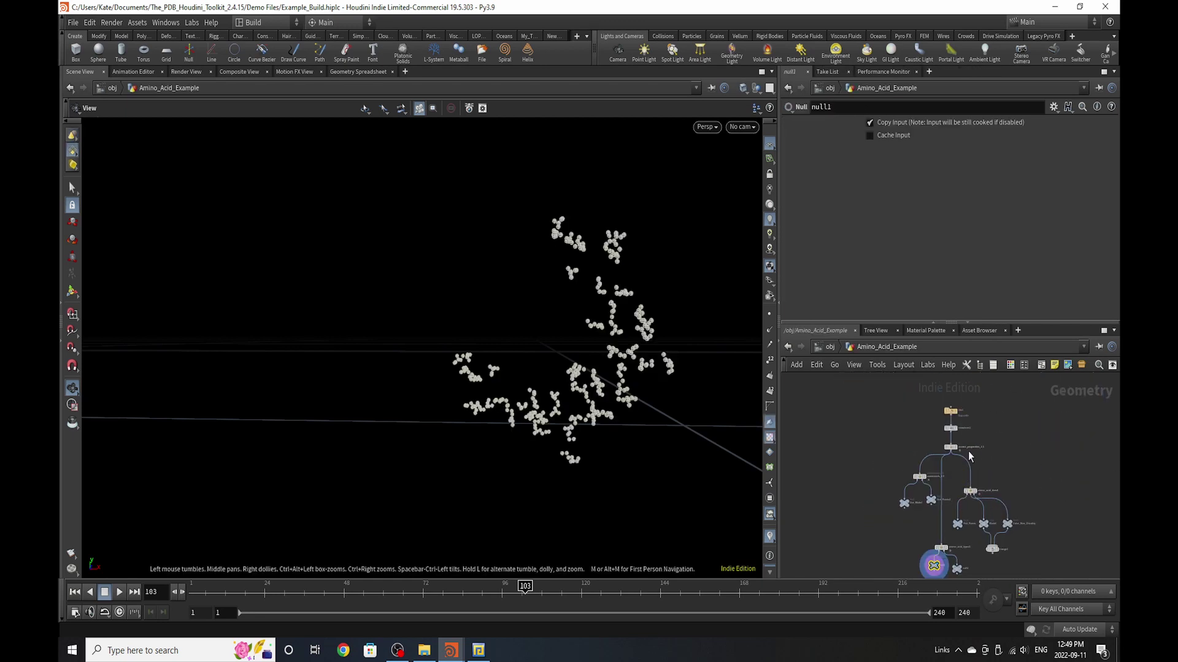
{"action": "scroll", "coordinate": [983, 402], "scroll_direction": "up", "scroll_amount": 3}
{"action": "scroll", "coordinate": [985, 448], "scroll_direction": "down", "scroll_amount": 4}
{"action": "mouse_move", "coordinate": [962, 533]}
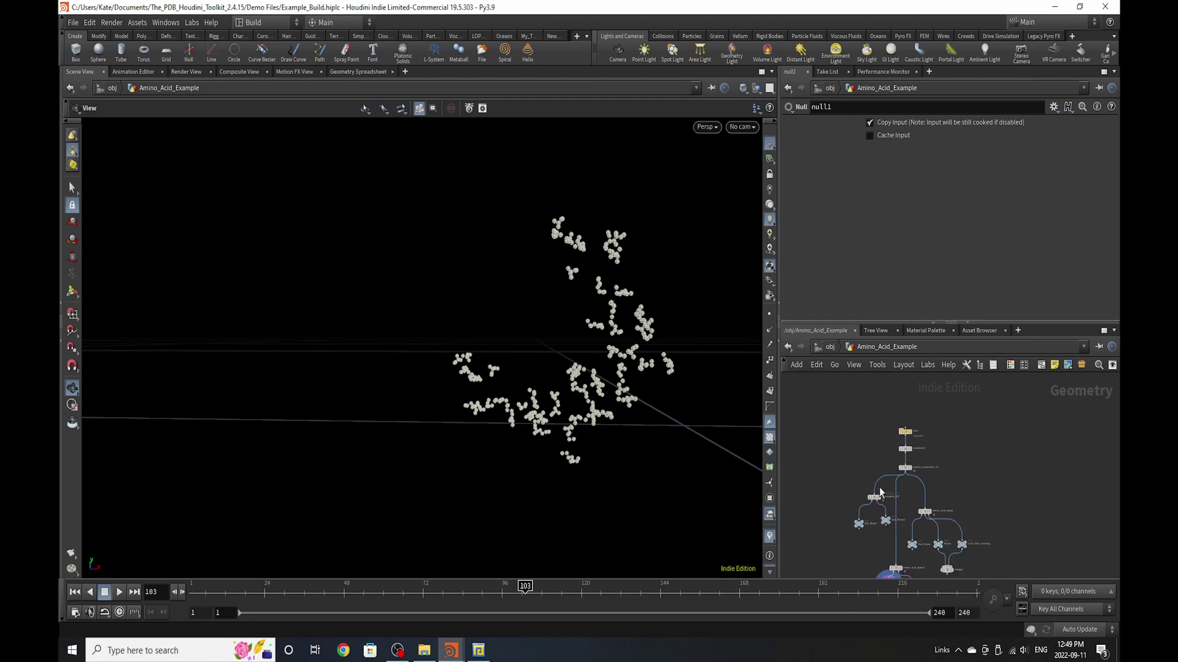
{"action": "scroll", "coordinate": [960, 458], "scroll_direction": "up", "scroll_amount": 4}
{"action": "mouse_move", "coordinate": [900, 457]}
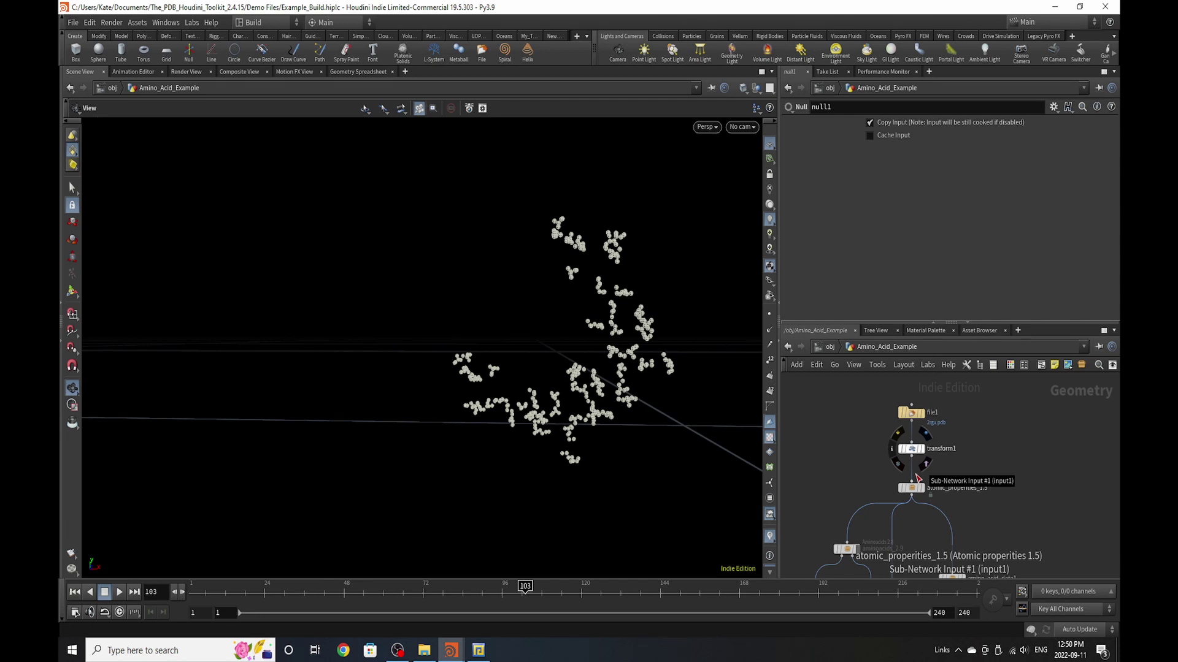
- Display the output of file1, transform1 and atomic_properities_1.5 one after another
{"action": "left_click", "coordinate": [927, 412]}
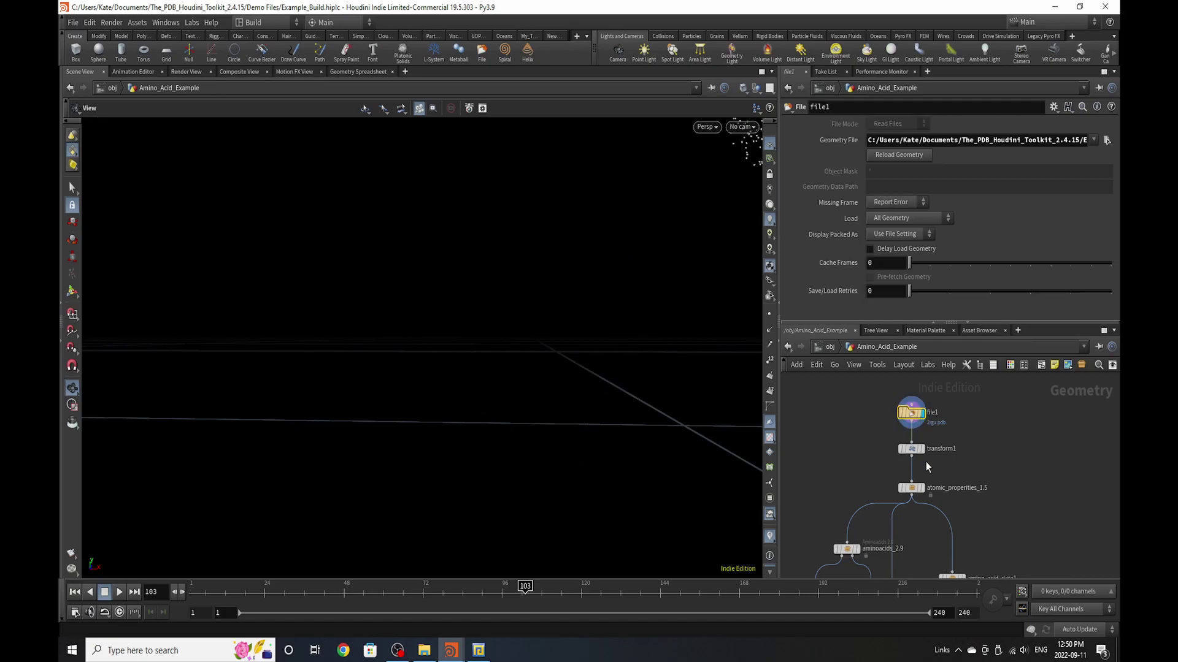
{"action": "left_click", "coordinate": [924, 452]}
{"action": "left_click_drag", "start_coordinate": [433, 382], "coordinate": [638, 380]}
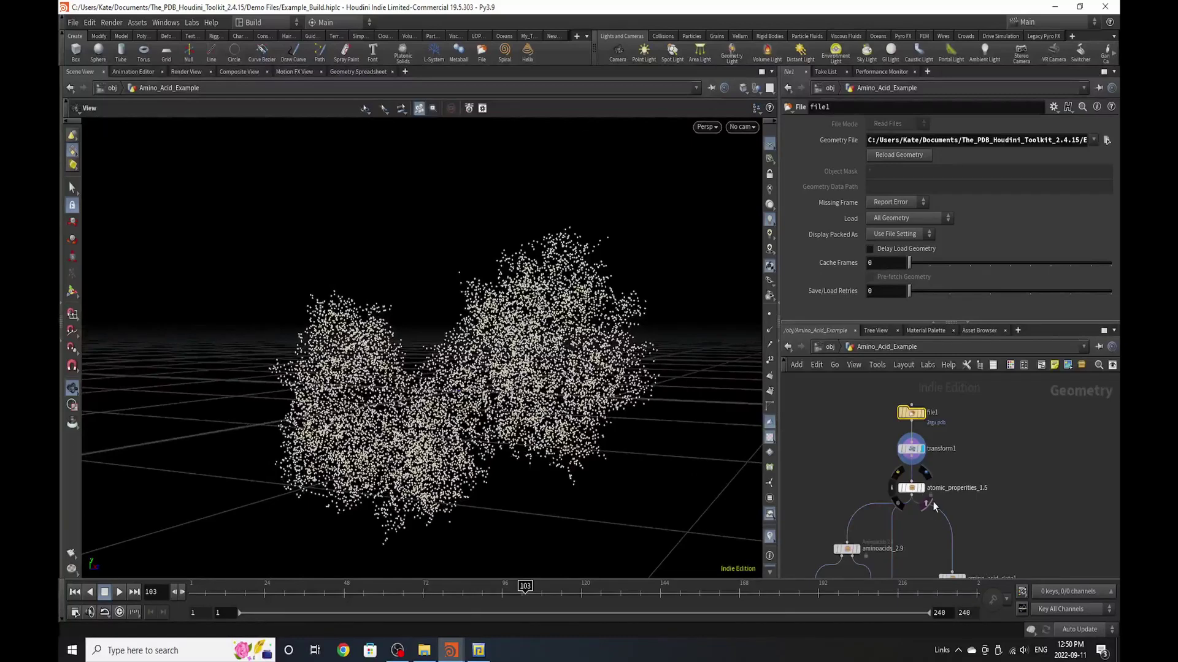
{"action": "left_click", "coordinate": [925, 495]}
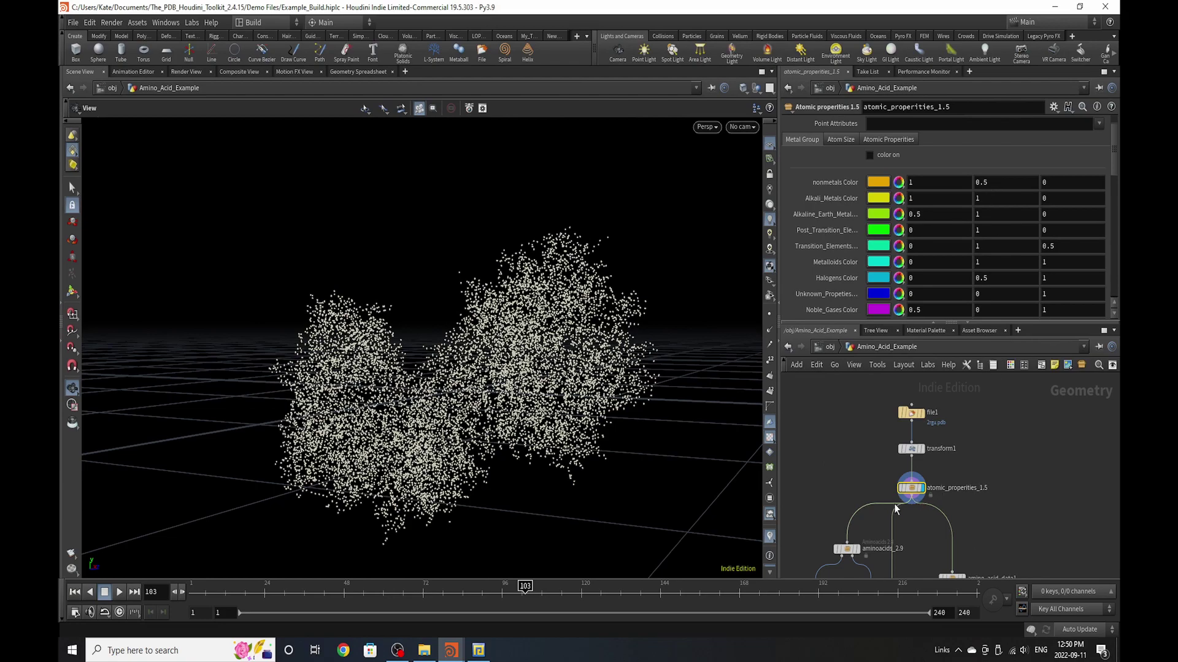
- Turn on the metal group colors of the atomic_properities_1.5 node and inspect the colored point cloud
{"action": "scroll", "coordinate": [860, 461], "scroll_direction": "up", "scroll_amount": 2}
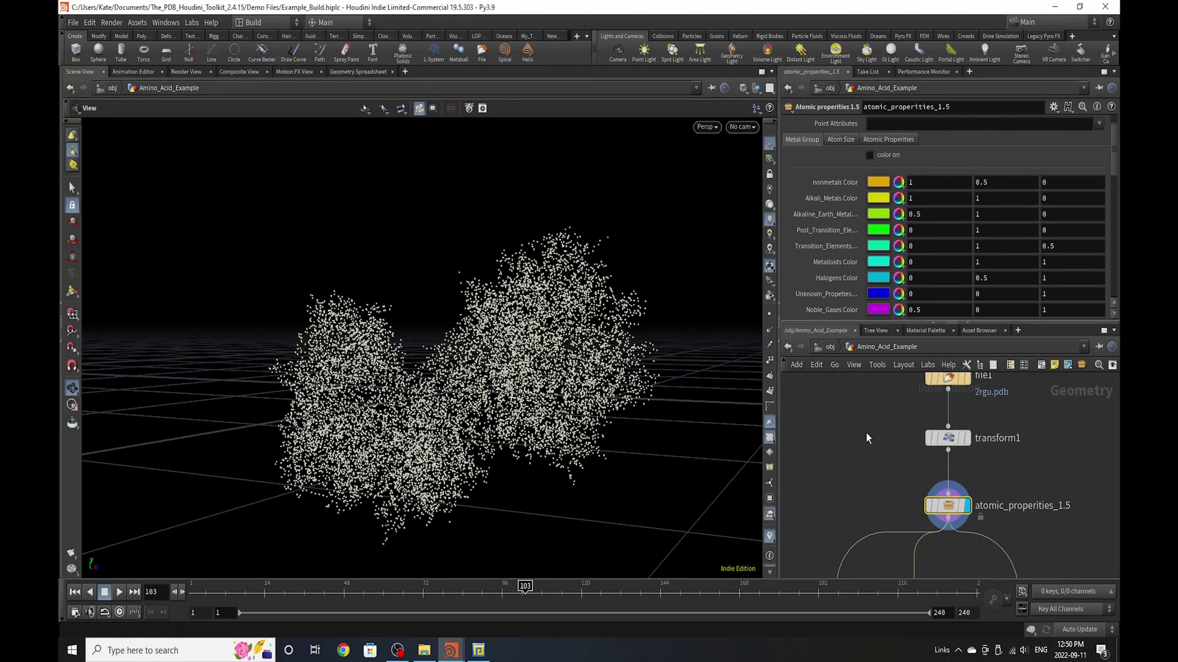
{"action": "left_click", "coordinate": [895, 154]}
{"action": "left_click_drag", "start_coordinate": [723, 288], "coordinate": [602, 301]}
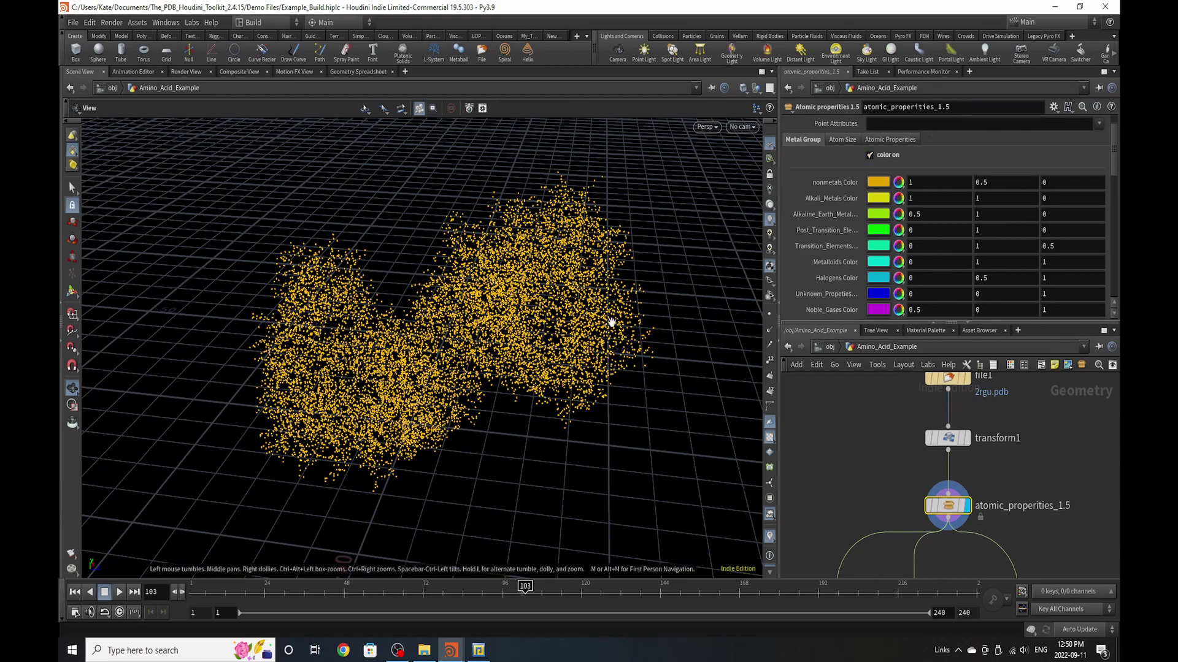
{"action": "left_click_drag", "start_coordinate": [380, 380], "coordinate": [429, 413]}
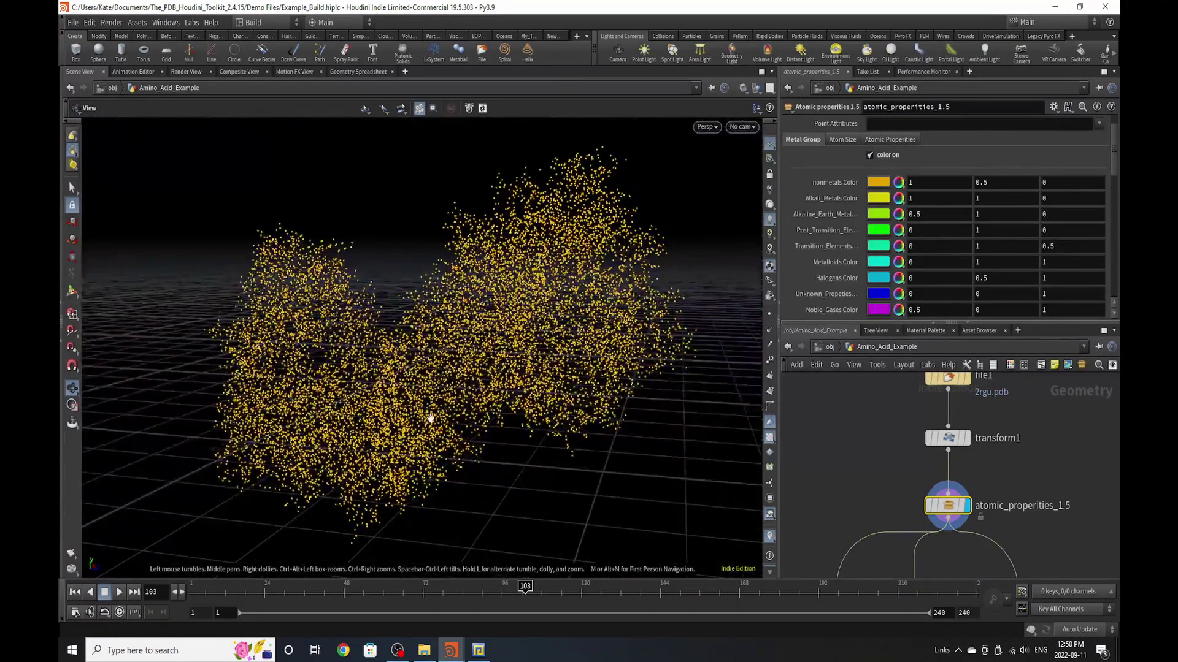
{"action": "left_click_drag", "start_coordinate": [415, 489], "coordinate": [491, 416]}
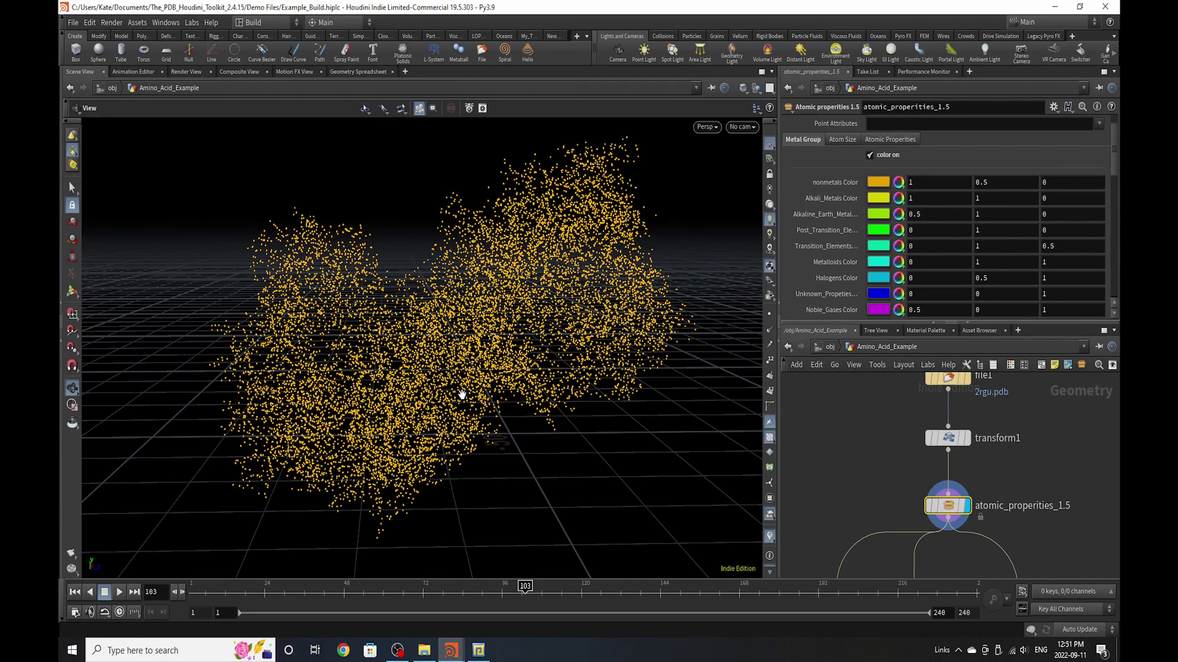
- Display the aminoacids_2.9 node and view its molecules together with the atom count text
{"action": "scroll", "coordinate": [900, 389], "scroll_direction": "down", "scroll_amount": 4}
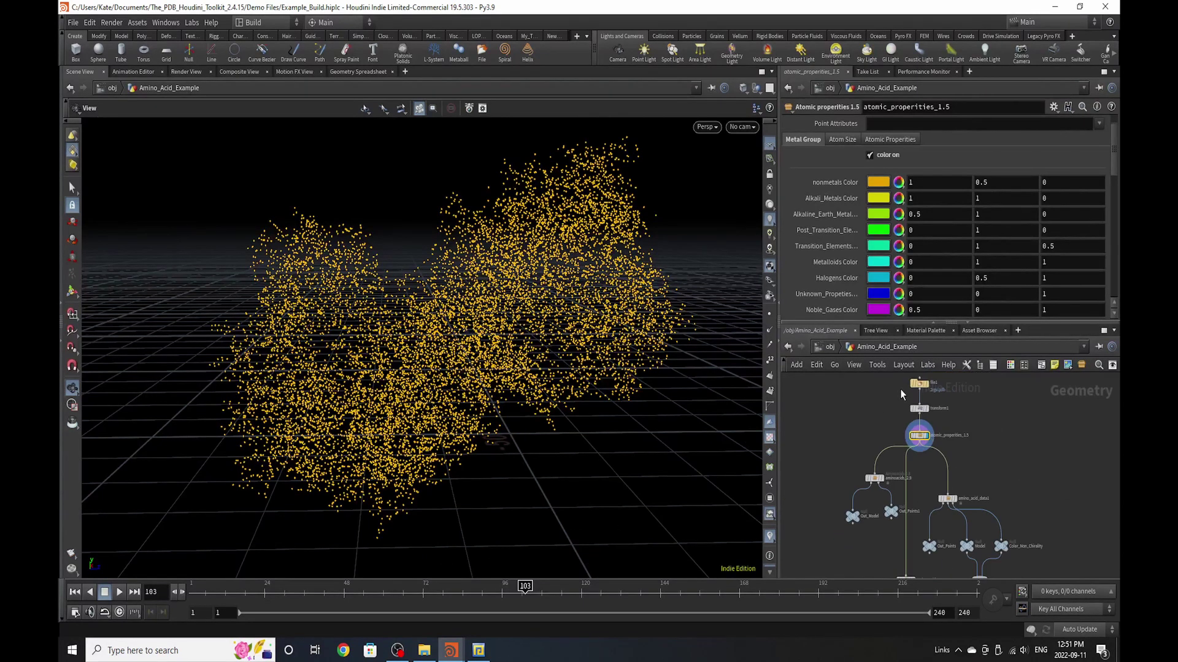
{"action": "scroll", "coordinate": [887, 532], "scroll_direction": "up", "scroll_amount": 5}
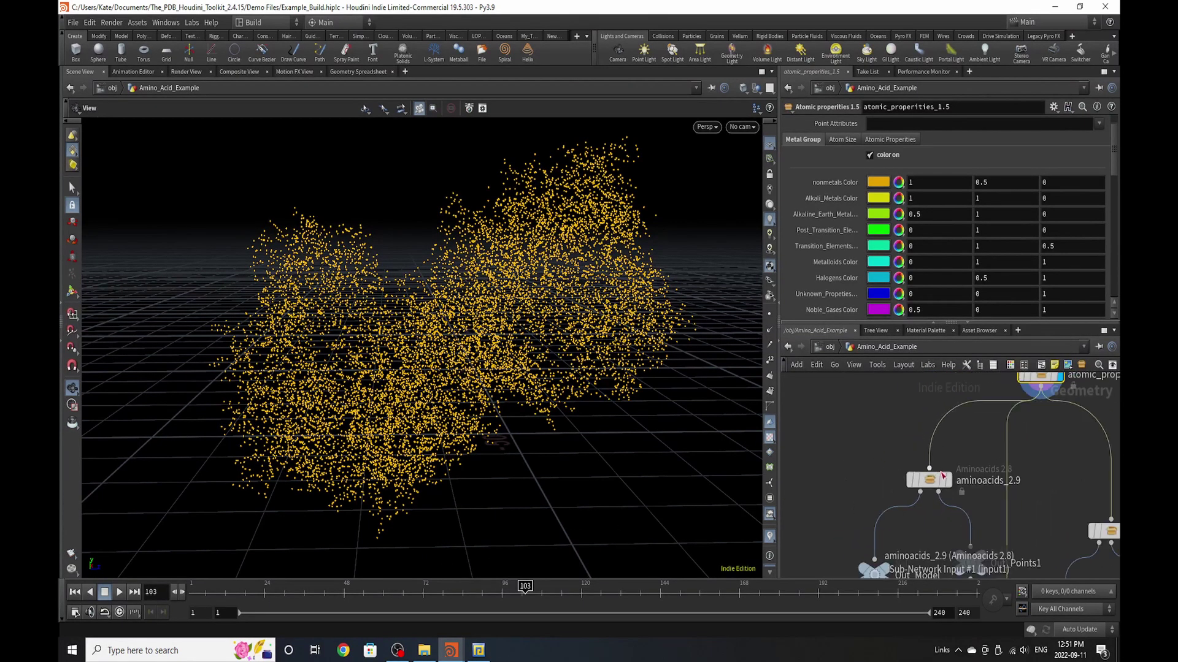
{"action": "left_click", "coordinate": [951, 482]}
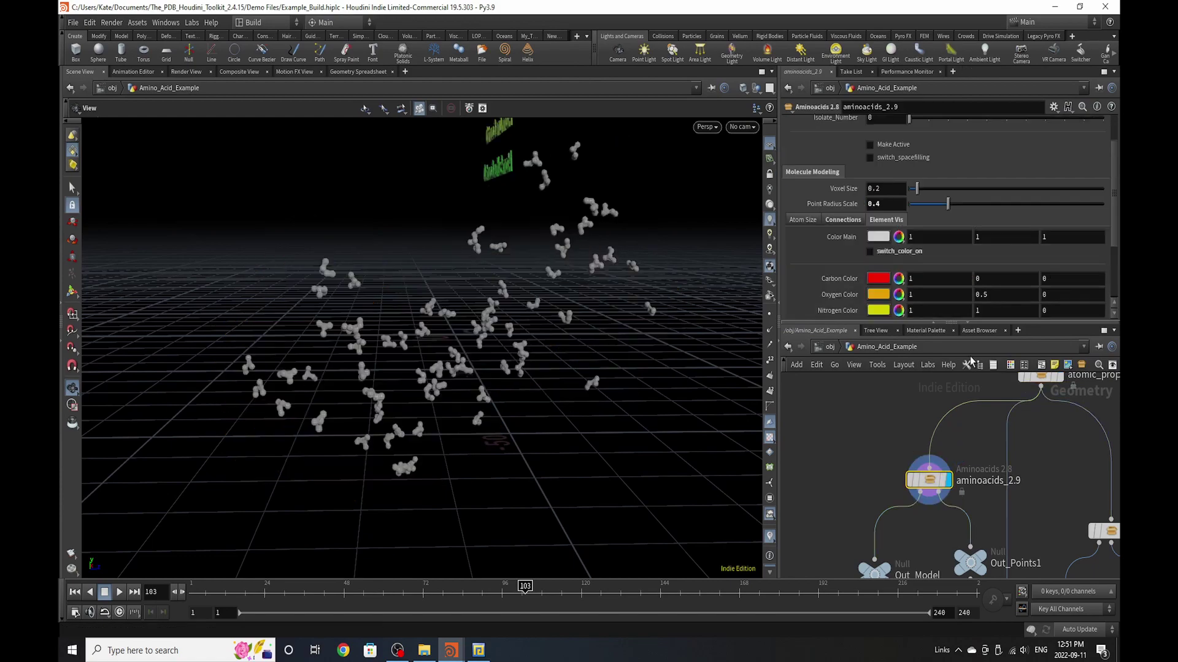
{"action": "left_click_drag", "start_coordinate": [583, 331], "coordinate": [447, 289]}
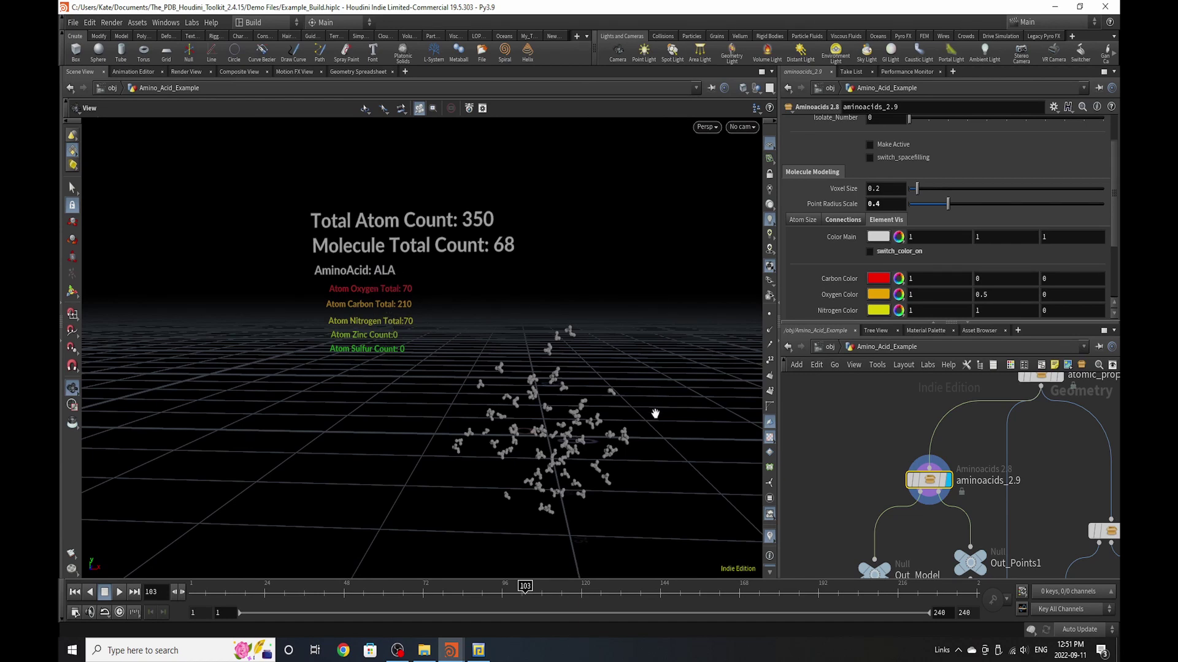
{"action": "middle_click_drag", "start_coordinate": [521, 326], "coordinate": [455, 304]}
- Display the Out_Model and Out_Points1 outputs in turn, and space the two null nodes evenly below aminoacids_2.9
{"action": "scroll", "coordinate": [455, 304], "scroll_direction": "up", "scroll_amount": 2}
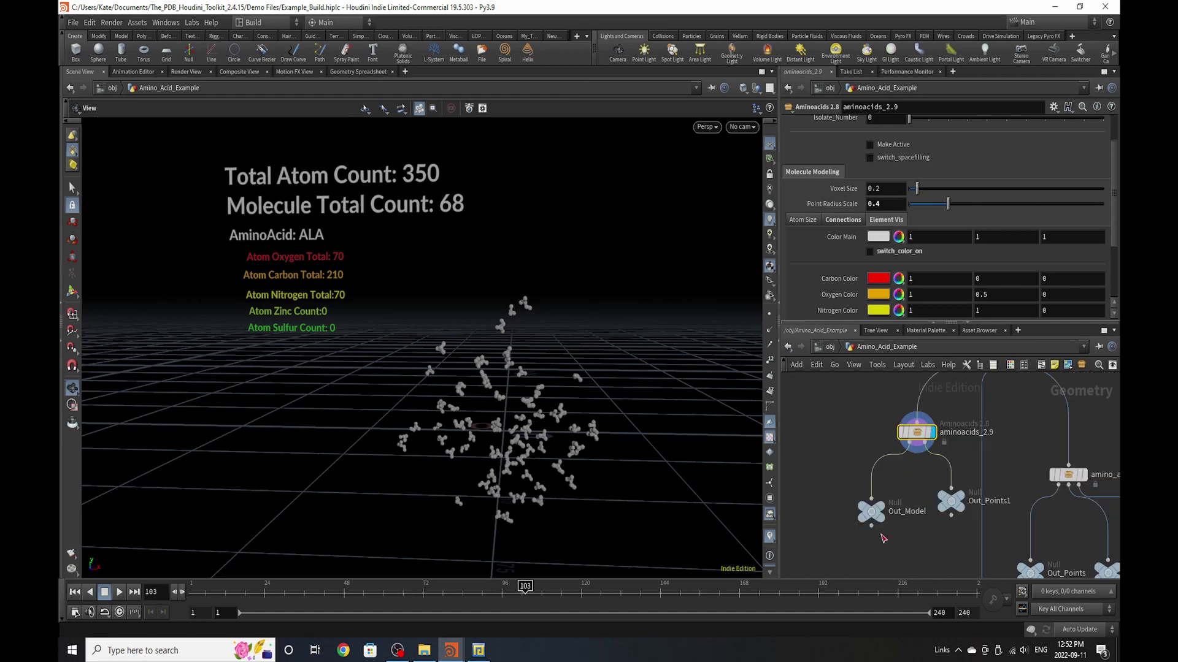
{"action": "mouse_move", "coordinate": [883, 511]}
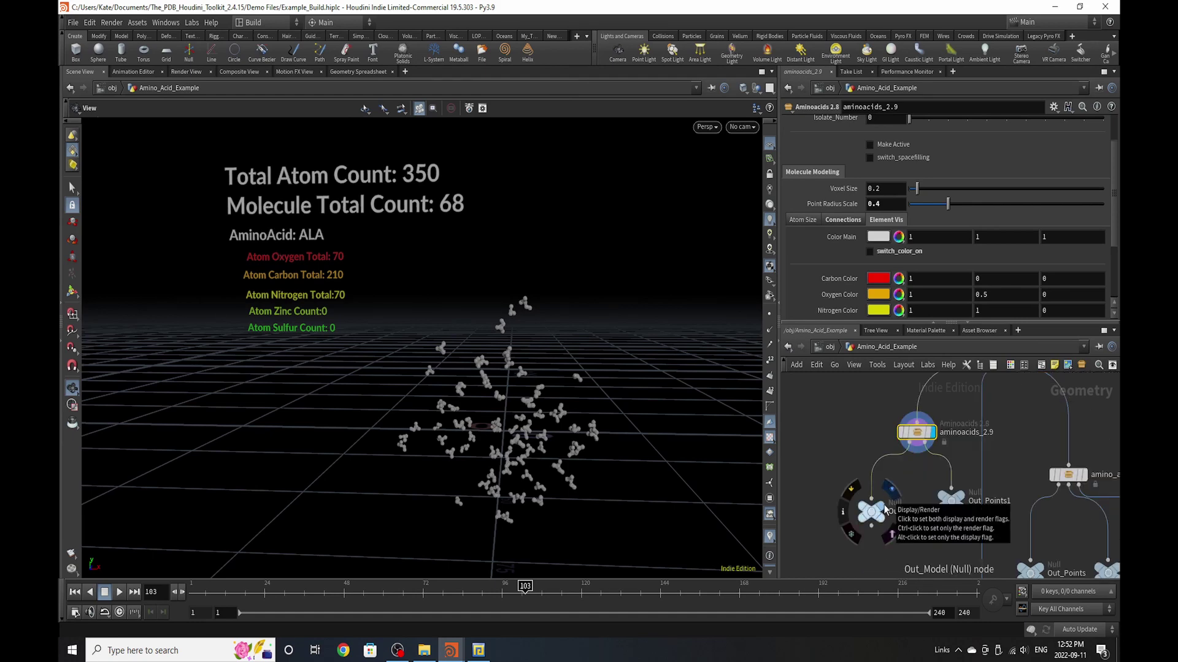
{"action": "left_click", "coordinate": [885, 509]}
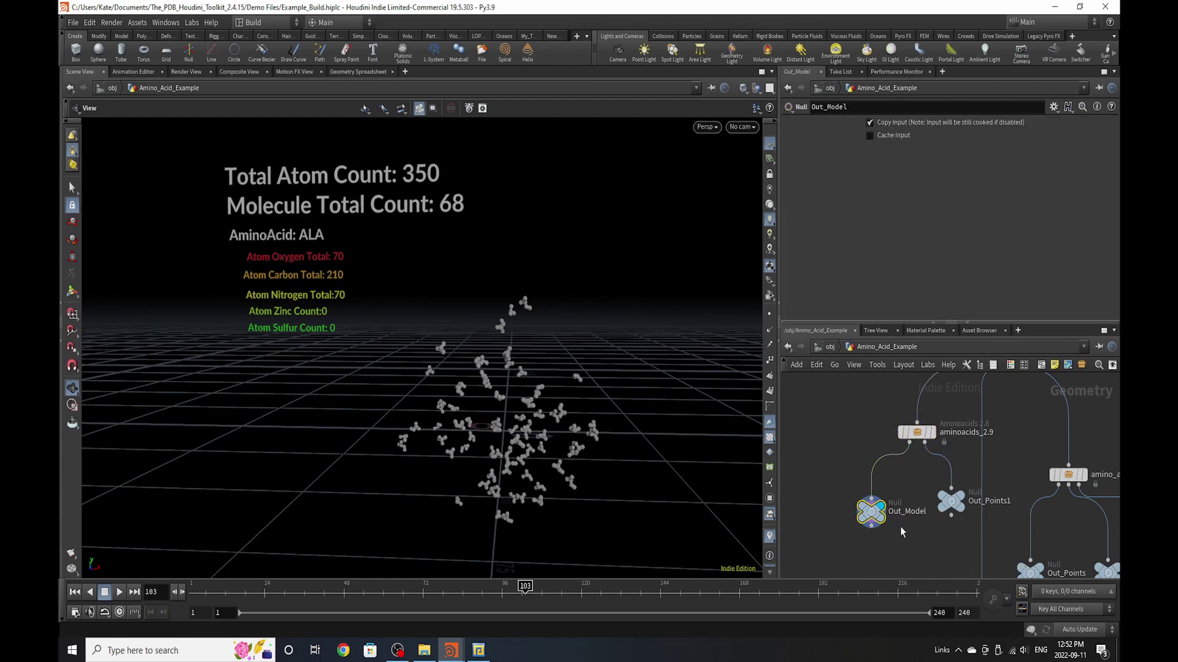
{"action": "left_click_drag", "start_coordinate": [870, 517], "coordinate": [851, 516]}
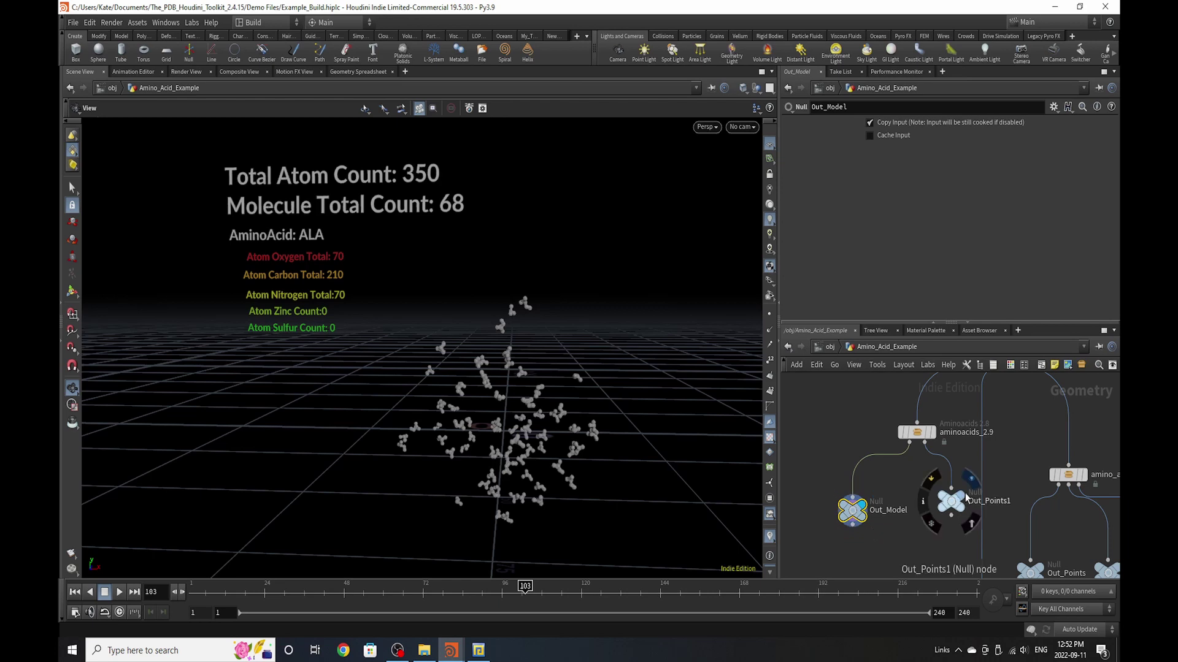
{"action": "left_click", "coordinate": [949, 508]}
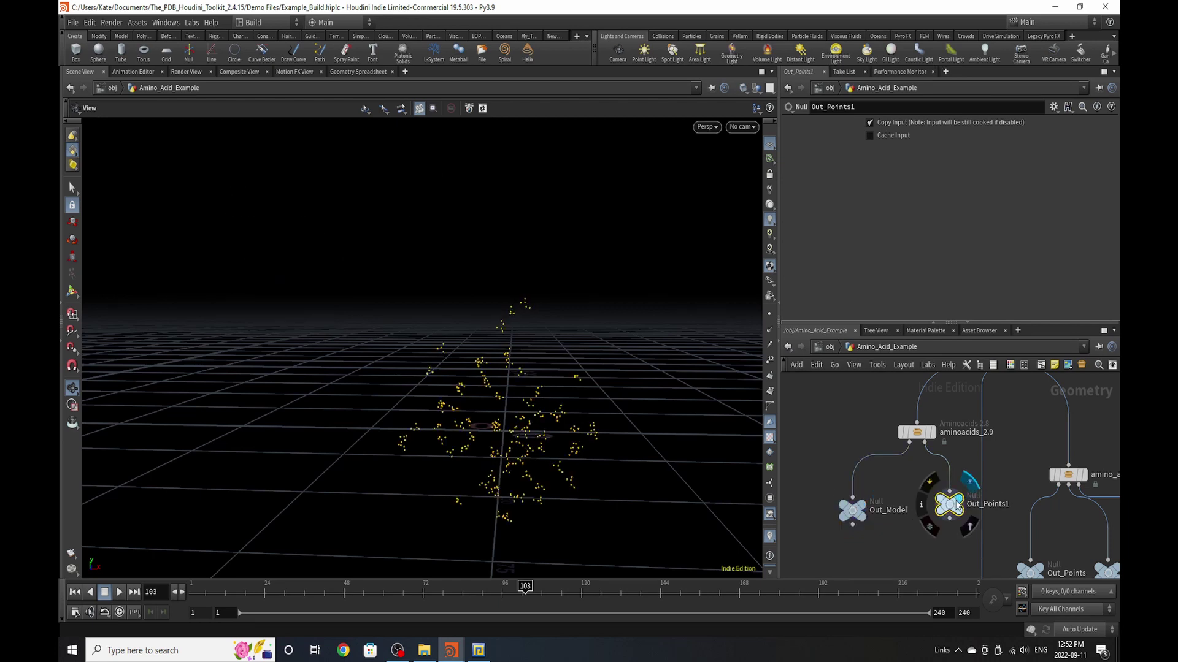
{"action": "mouse_move", "coordinate": [951, 513]}
{"action": "left_mouse_down"}
{"action": "mouse_move", "coordinate": [956, 527]}
{"action": "mouse_move", "coordinate": [944, 514]}
{"action": "left_mouse_up"}
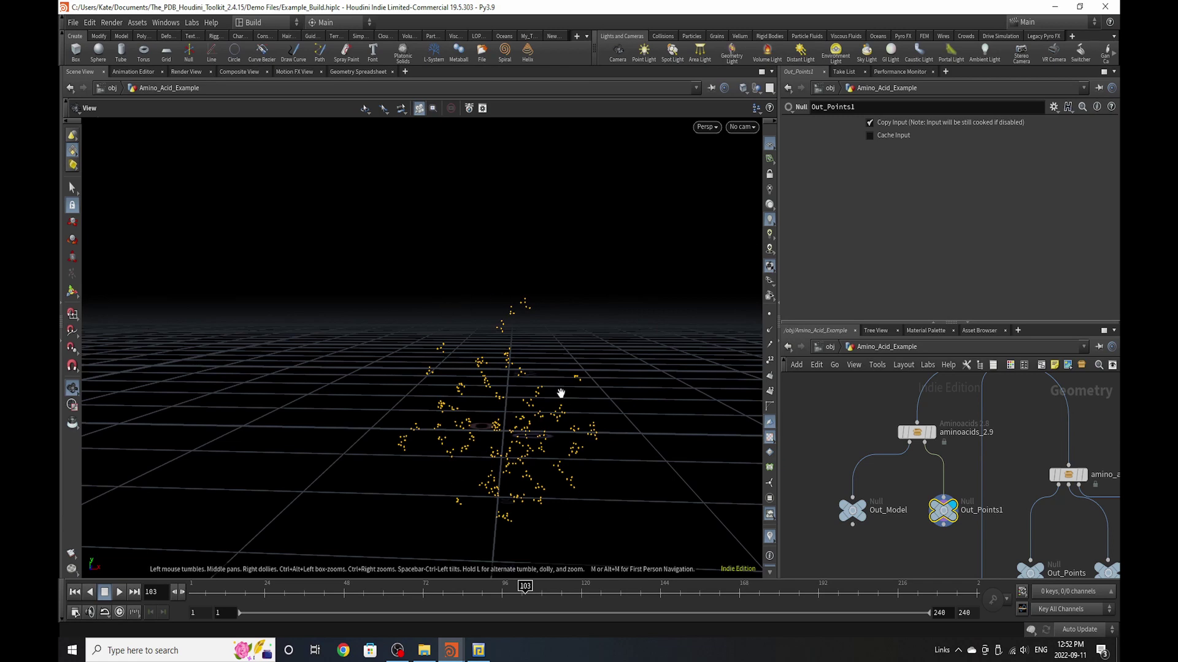
- Review the Out_Points1 attributes in the geometry spreadsheet, narrow the group:color column, and return to the scene view
{"action": "left_click", "coordinate": [371, 71]}
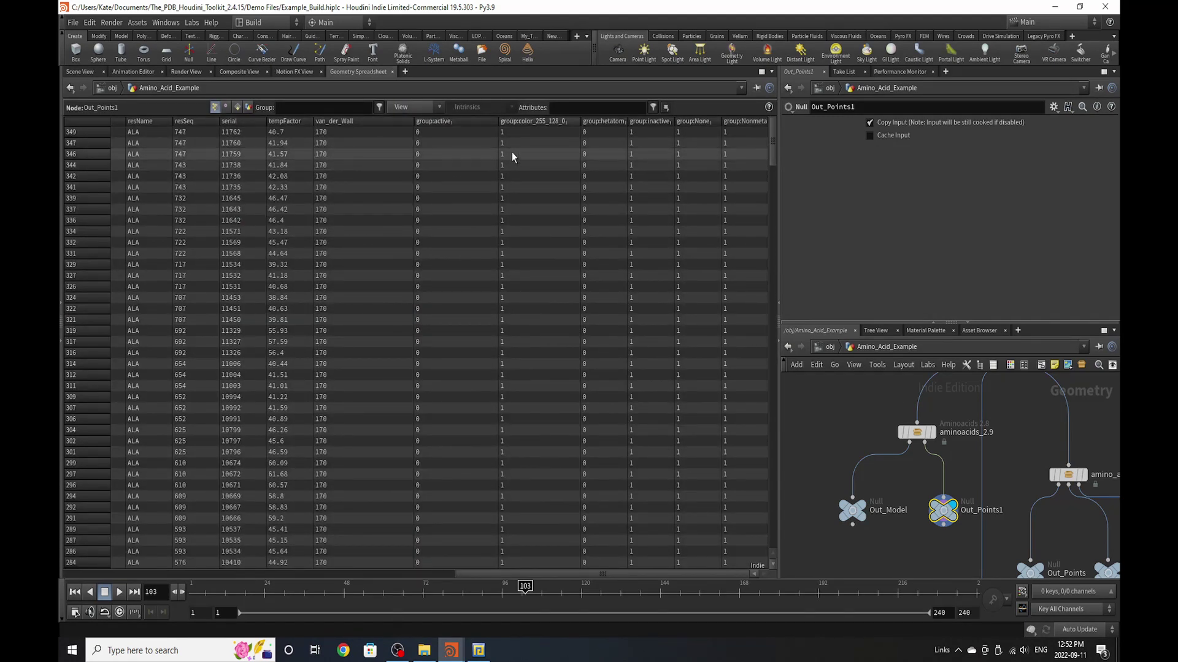
{"action": "left_click_drag", "start_coordinate": [581, 122], "coordinate": [495, 121]}
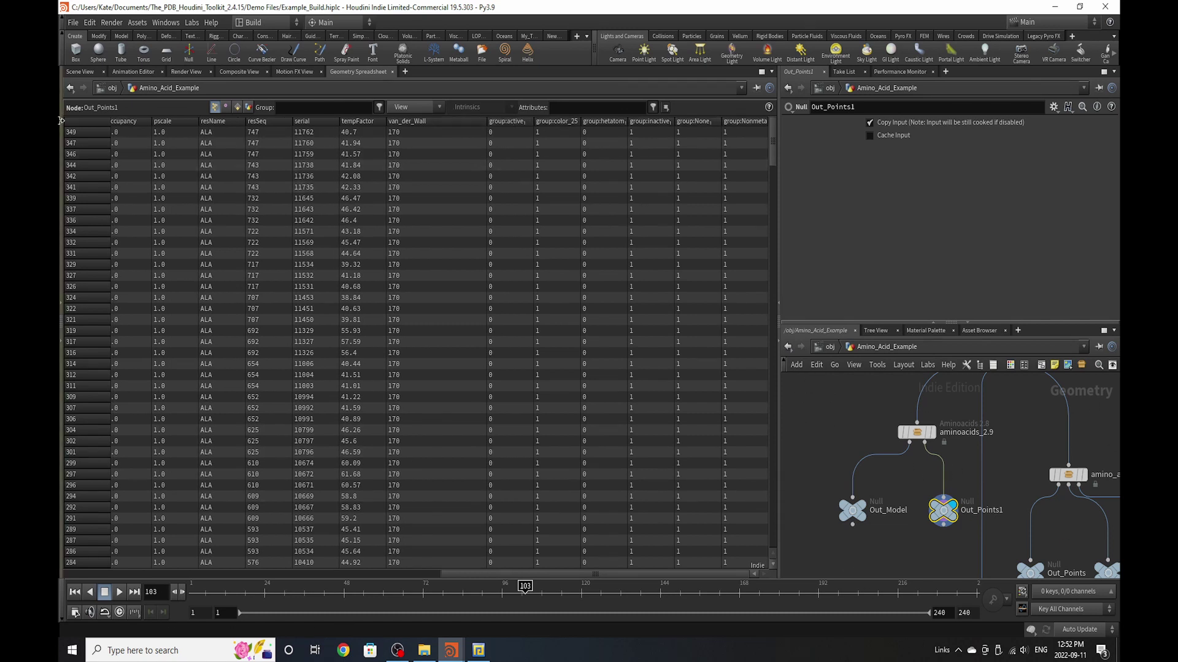
{"action": "left_click", "coordinate": [79, 72]}
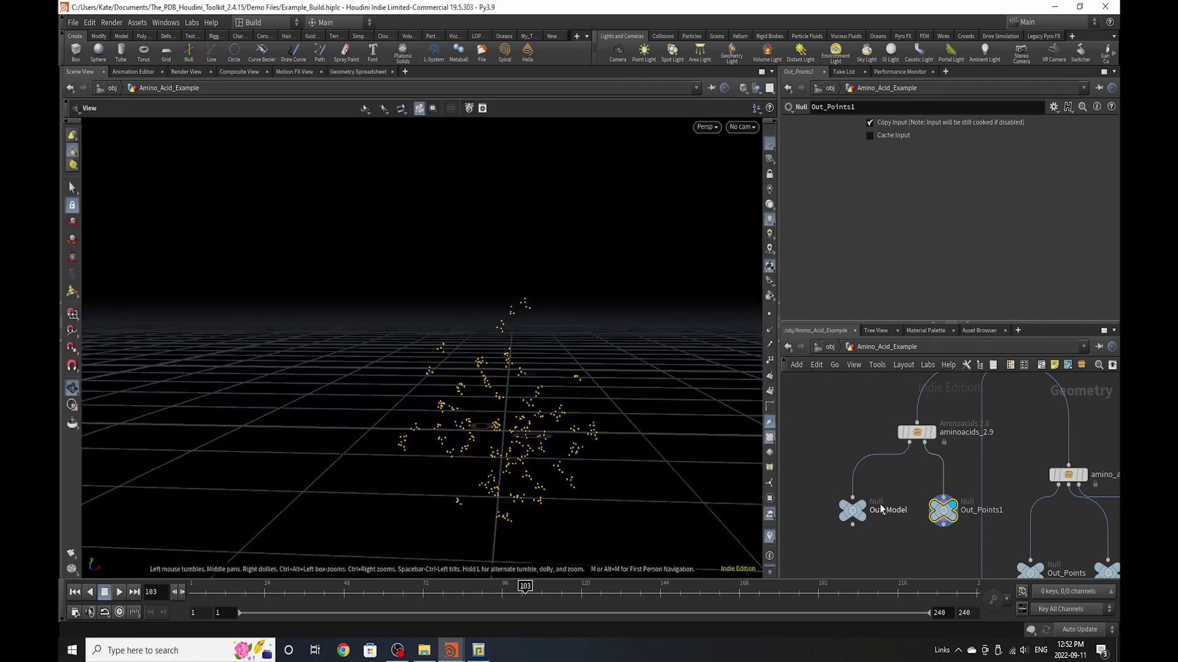
- Display Out_Model again and enable switch_isolate on the aminoacids_2.9 node
{"action": "left_click", "coordinate": [841, 510]}
{"action": "left_click", "coordinate": [916, 432]}
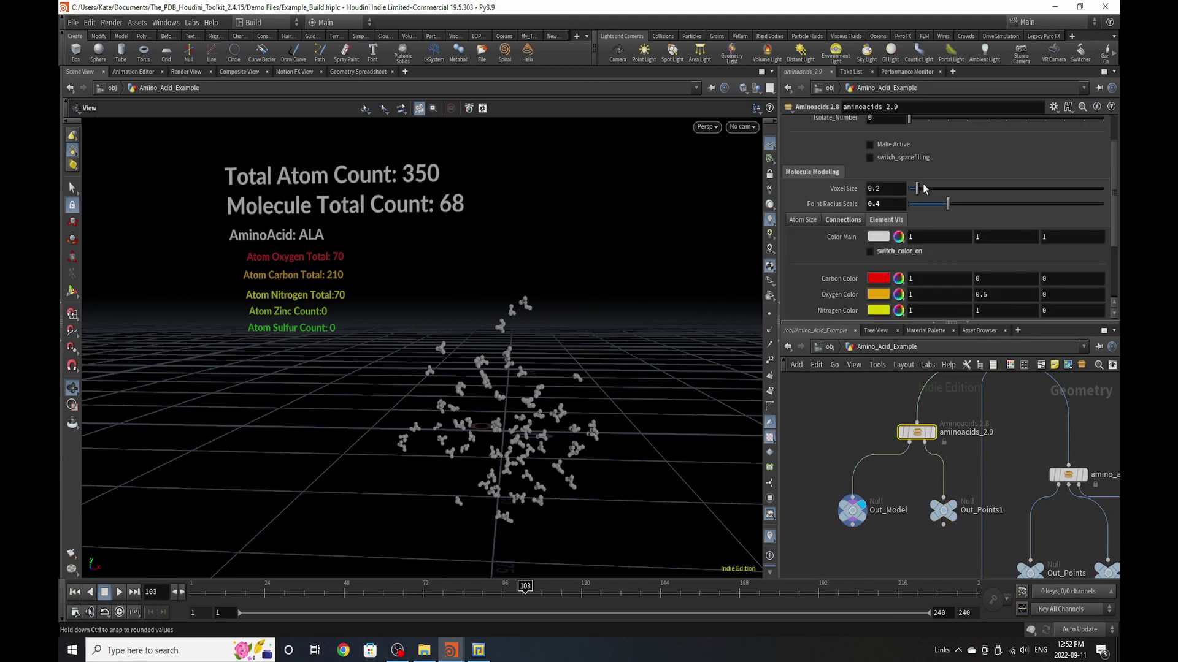
{"action": "scroll", "coordinate": [936, 196], "scroll_direction": "up", "scroll_amount": 2}
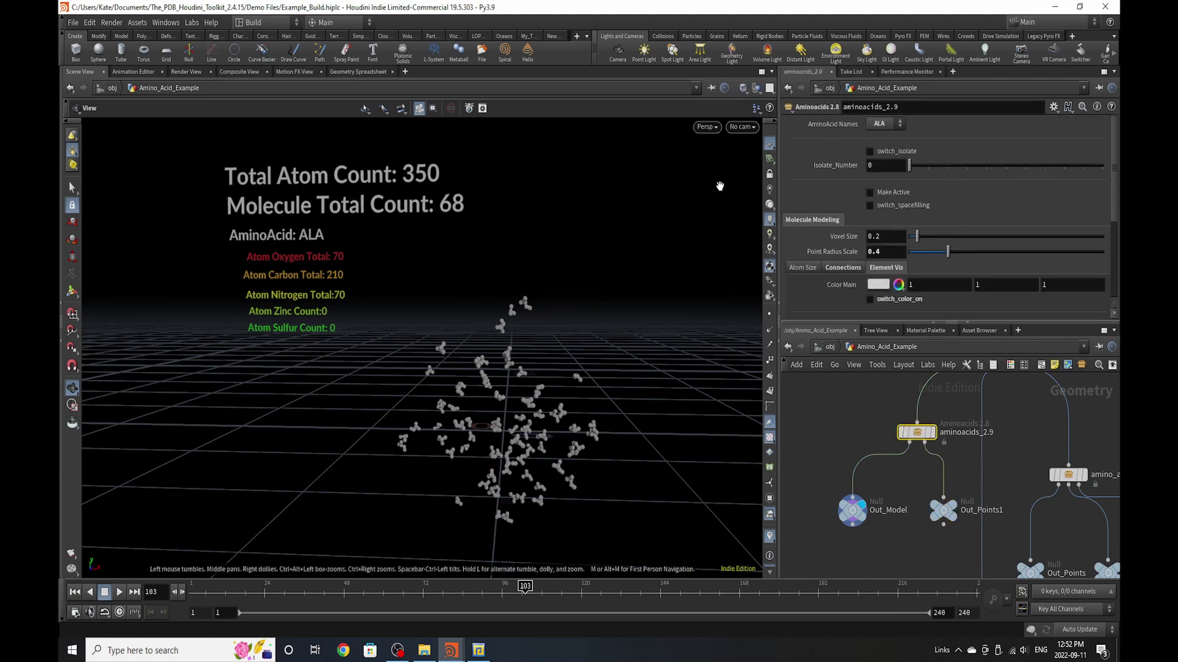
{"action": "left_click", "coordinate": [891, 153]}
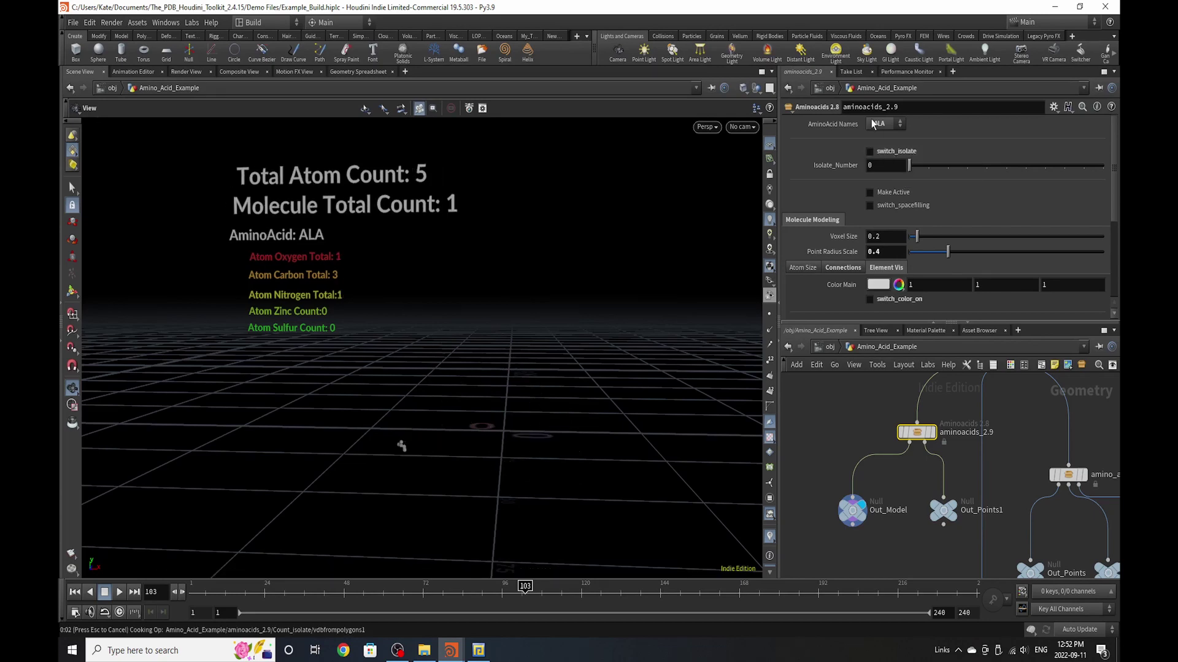
{"action": "left_click", "coordinate": [889, 152]}
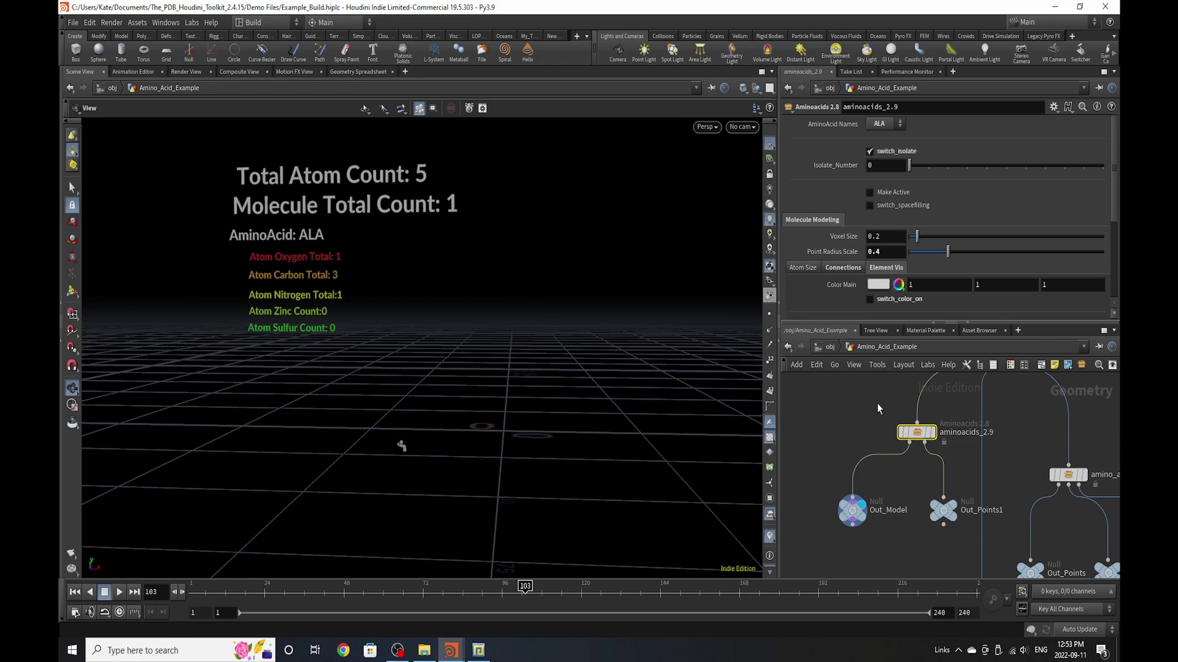
- Set the Isolate_Number to 5 and view the isolated ALA molecules from several angles
{"action": "double_click", "coordinate": [874, 169]}
{"action": "type", "text": "5"}
{"action": "key", "text": "Return"}
{"action": "left_click_drag", "start_coordinate": [394, 462], "coordinate": [558, 394]}
{"action": "right_click_drag", "start_coordinate": [558, 394], "coordinate": [267, 398]}
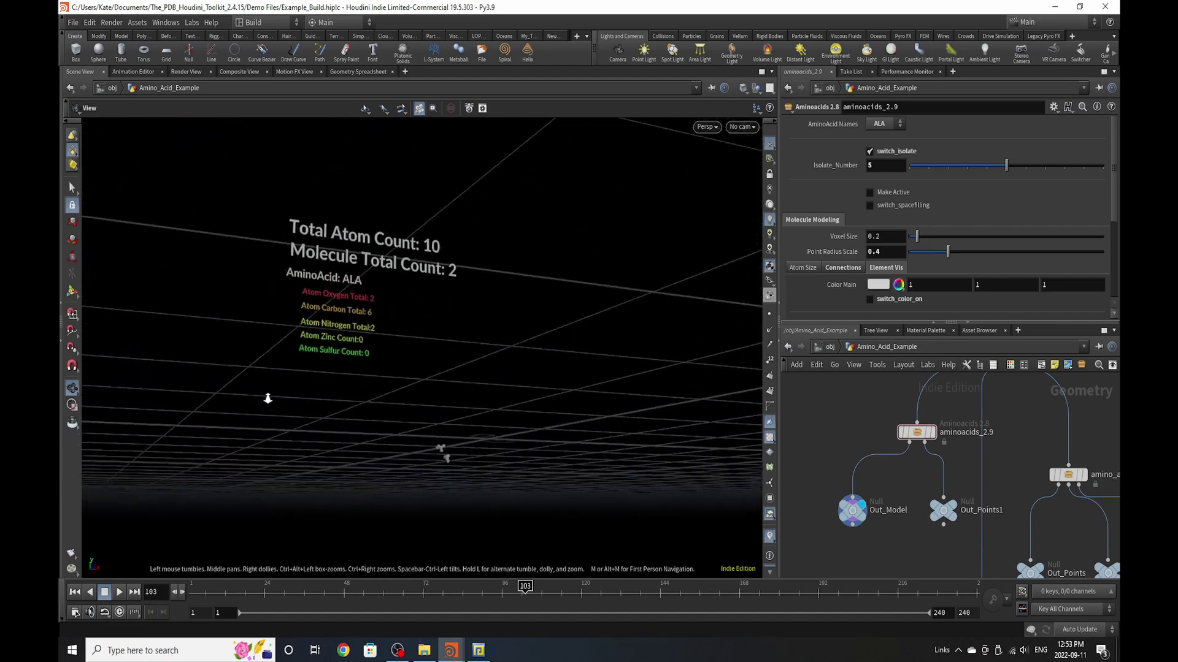
{"action": "left_click_drag", "start_coordinate": [370, 375], "coordinate": [316, 395]}
{"action": "middle_click_drag", "start_coordinate": [317, 395], "coordinate": [346, 418]}
{"action": "right_click_drag", "start_coordinate": [384, 395], "coordinate": [388, 383]}
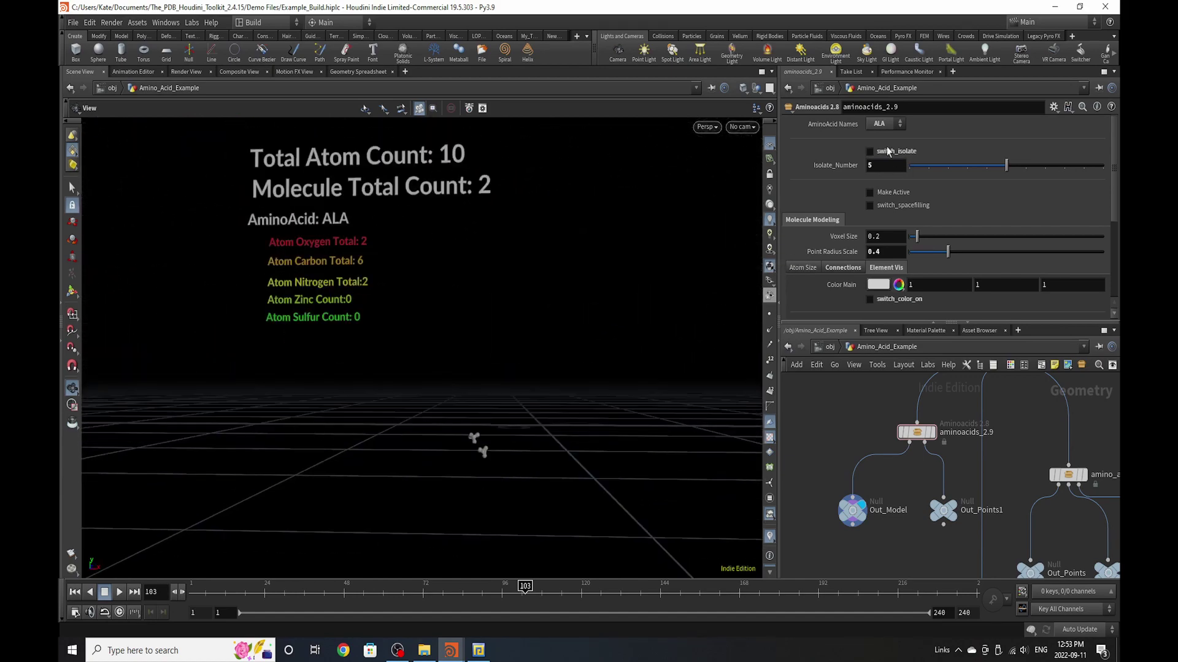
- Turn off switch_isolate, change the amino acid name to GLN, and examine the molecule meshes up close
{"action": "left_click", "coordinate": [886, 148]}
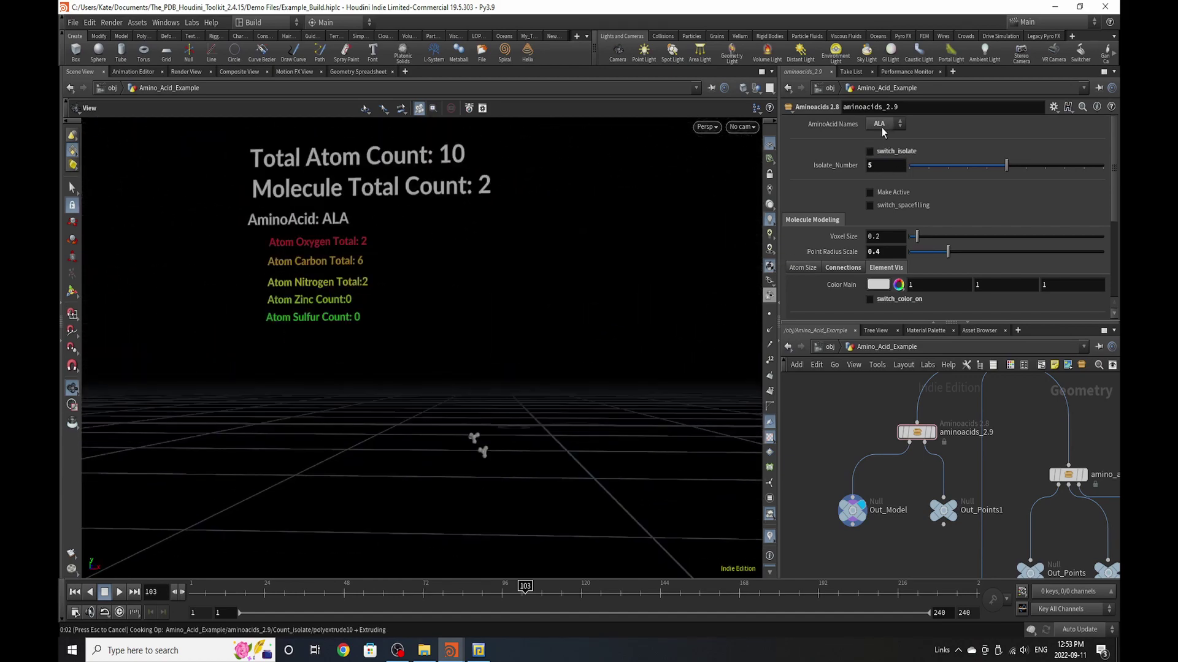
{"action": "left_click", "coordinate": [880, 124]}
{"action": "left_click", "coordinate": [870, 162]}
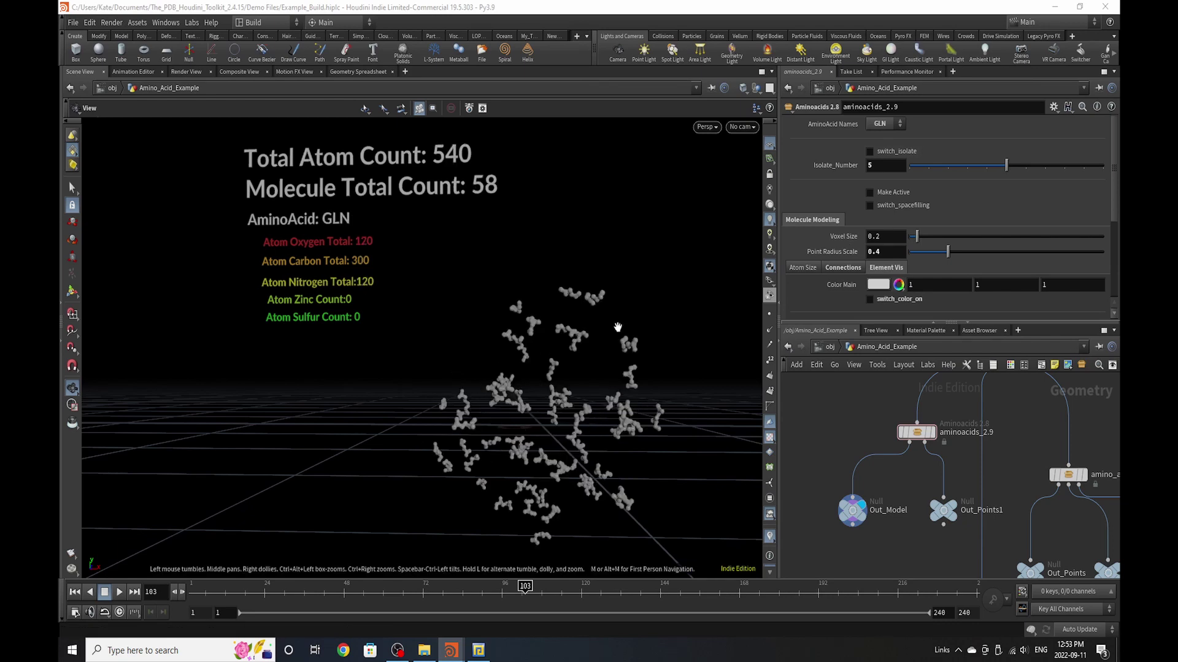
{"action": "middle_click_drag", "start_coordinate": [618, 327], "coordinate": [518, 324]}
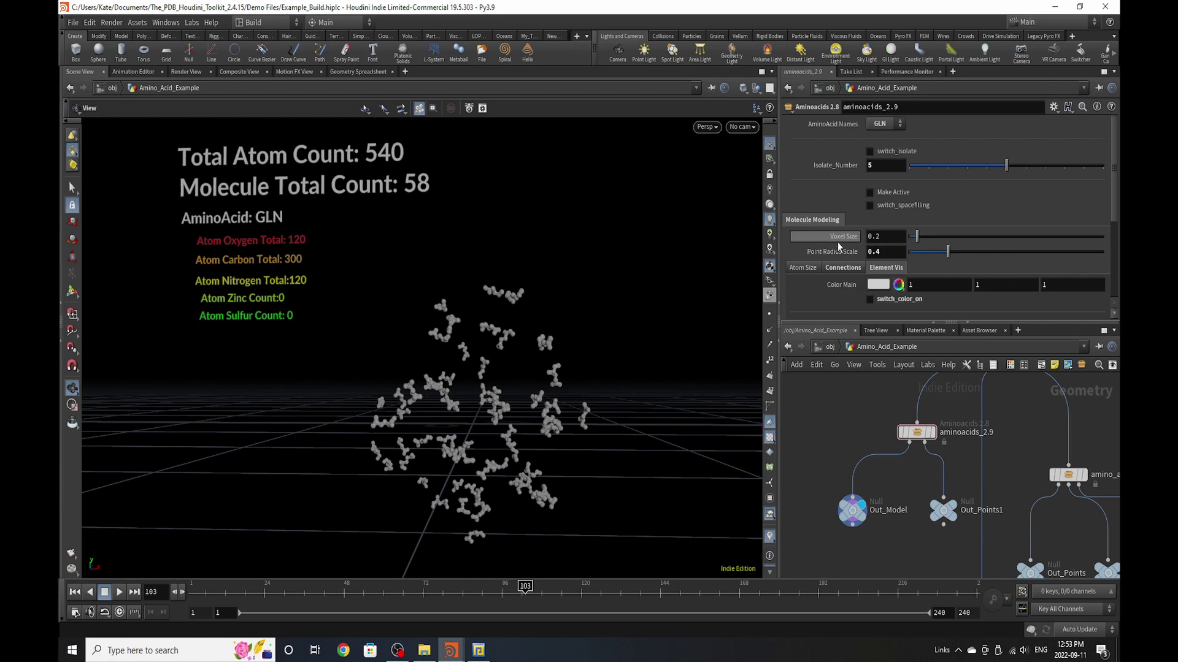
{"action": "scroll", "coordinate": [547, 421], "scroll_direction": "up", "scroll_amount": 10}
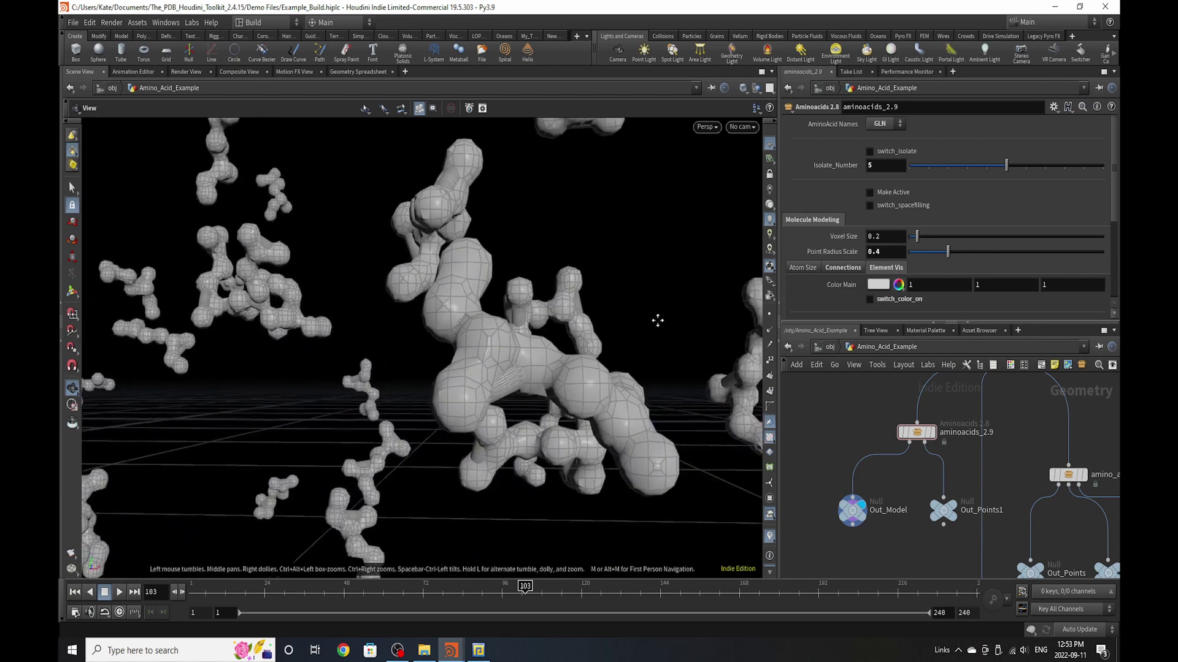
{"action": "middle_click_drag", "start_coordinate": [658, 321], "coordinate": [632, 330]}
{"action": "left_click_drag", "start_coordinate": [464, 345], "coordinate": [357, 292]}
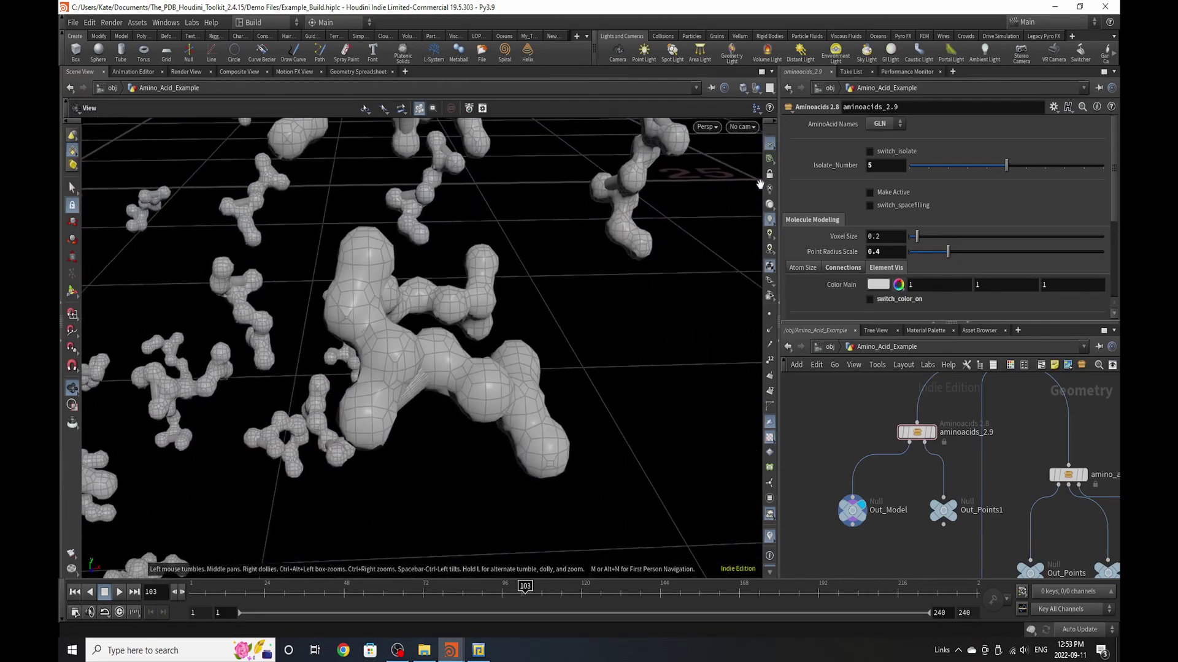
- Set the Voxel Size to 0.15 and the Point Radius Scale to 0.34 for the molecule models
{"action": "left_click", "coordinate": [898, 239]}
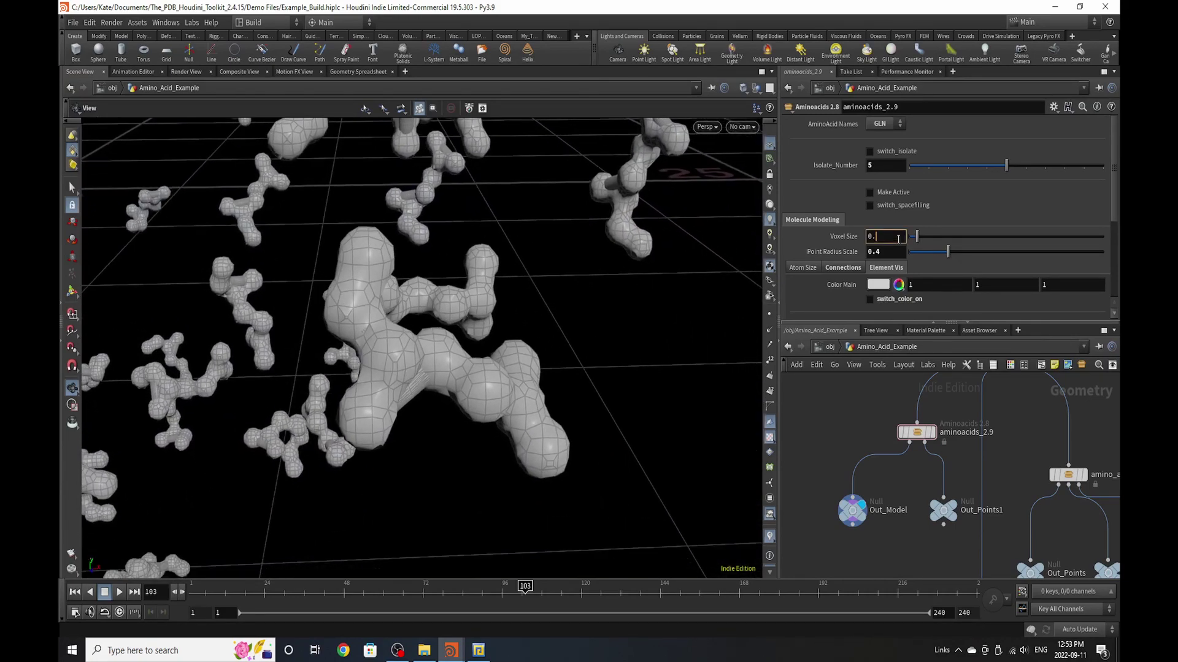
{"action": "type", "text": "15"}
{"action": "key", "text": "Return"}
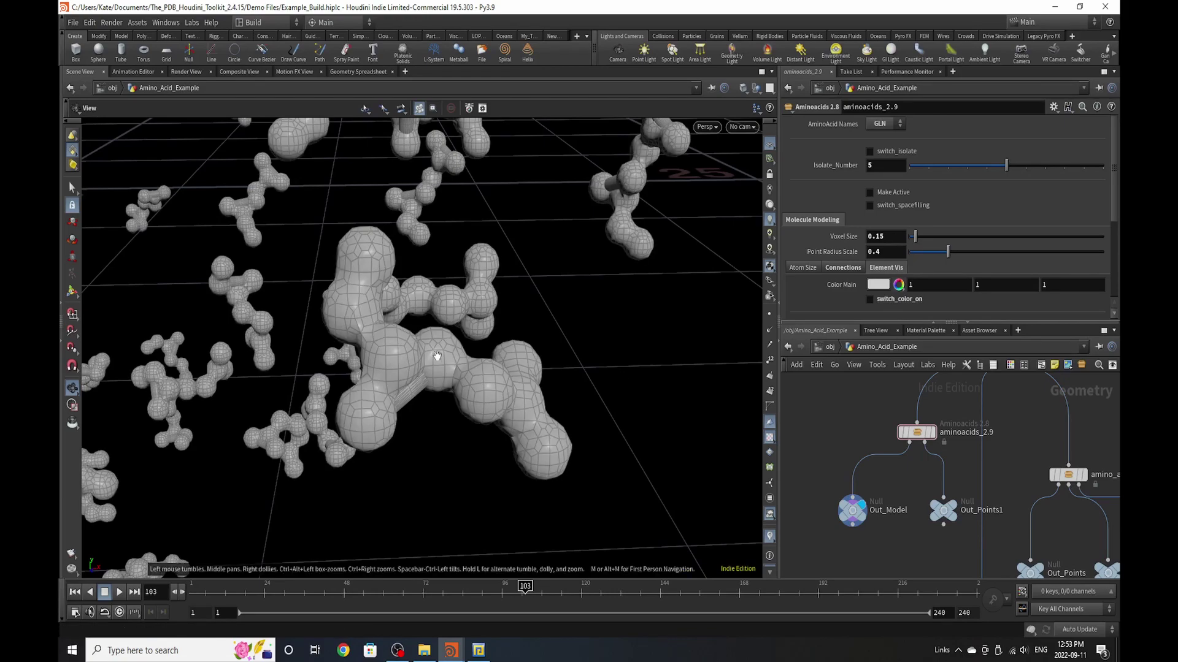
{"action": "left_click_drag", "start_coordinate": [436, 358], "coordinate": [412, 396]}
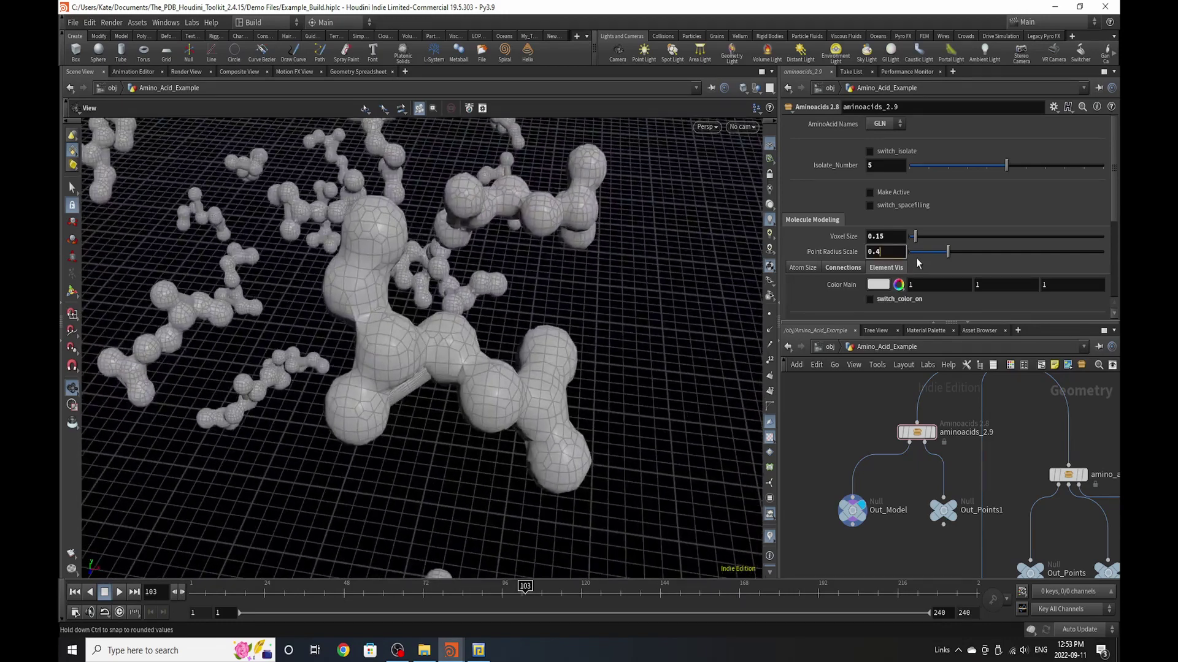
{"action": "key", "text": "Return"}
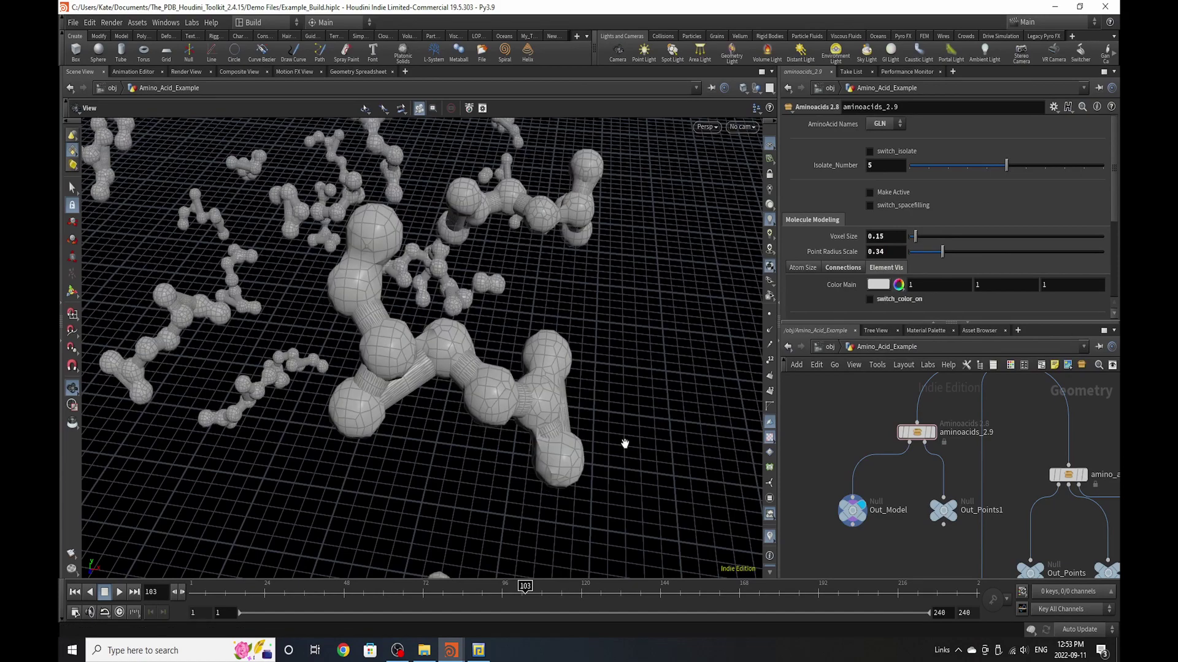
{"action": "left_click_drag", "start_coordinate": [392, 449], "coordinate": [595, 321]}
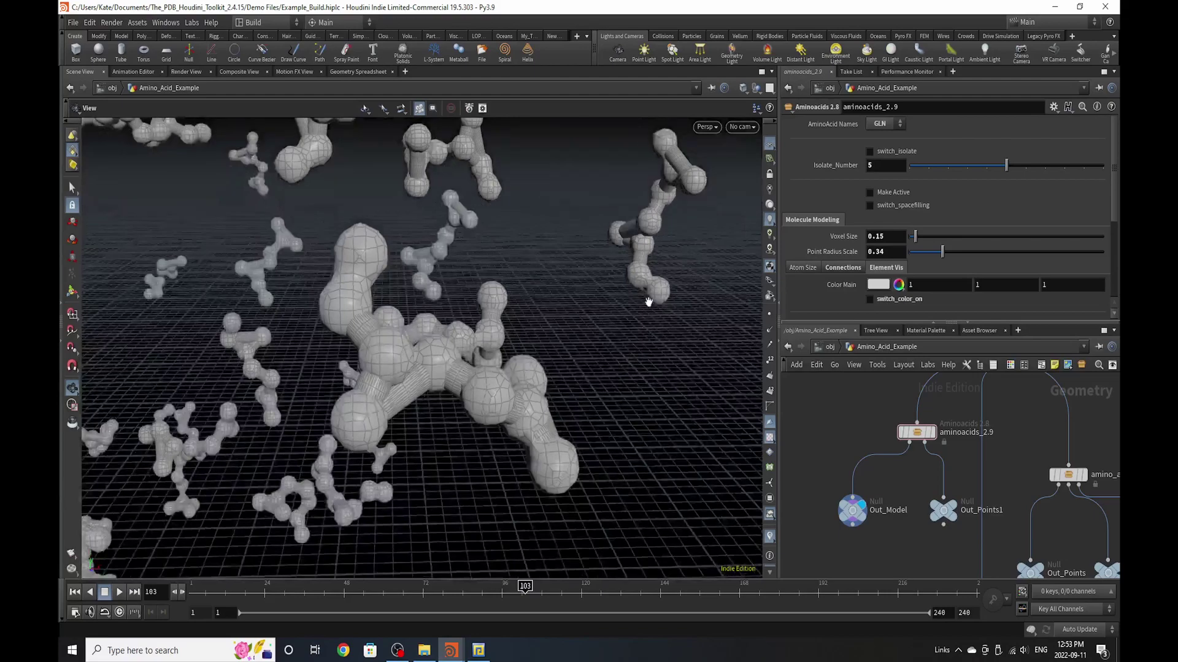
- Try a Search Radius of 0.9 for the connections between the atoms
{"action": "scroll", "coordinate": [868, 215], "scroll_direction": "down", "scroll_amount": 1}
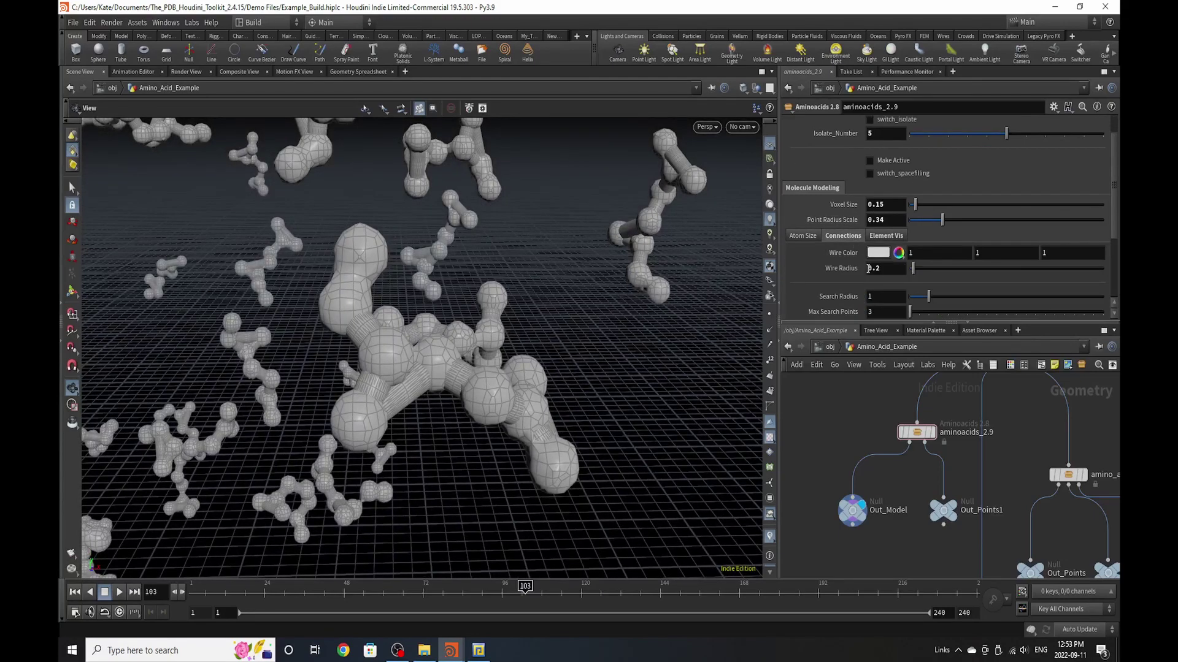
{"action": "scroll", "coordinate": [914, 258], "scroll_direction": "down", "scroll_amount": 1}
{"action": "scroll", "coordinate": [924, 262], "scroll_direction": "down", "scroll_amount": 1}
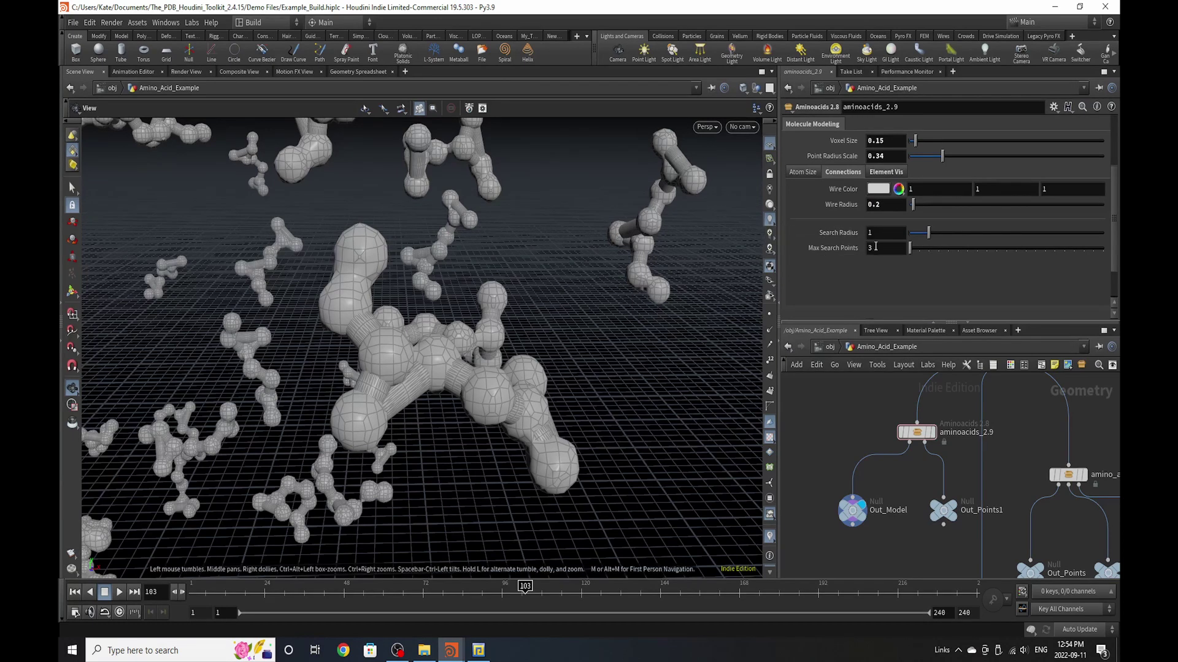
{"action": "left_click", "coordinate": [877, 233]}
{"action": "type", "text": "0.9"}
{"action": "key", "text": "Return"}
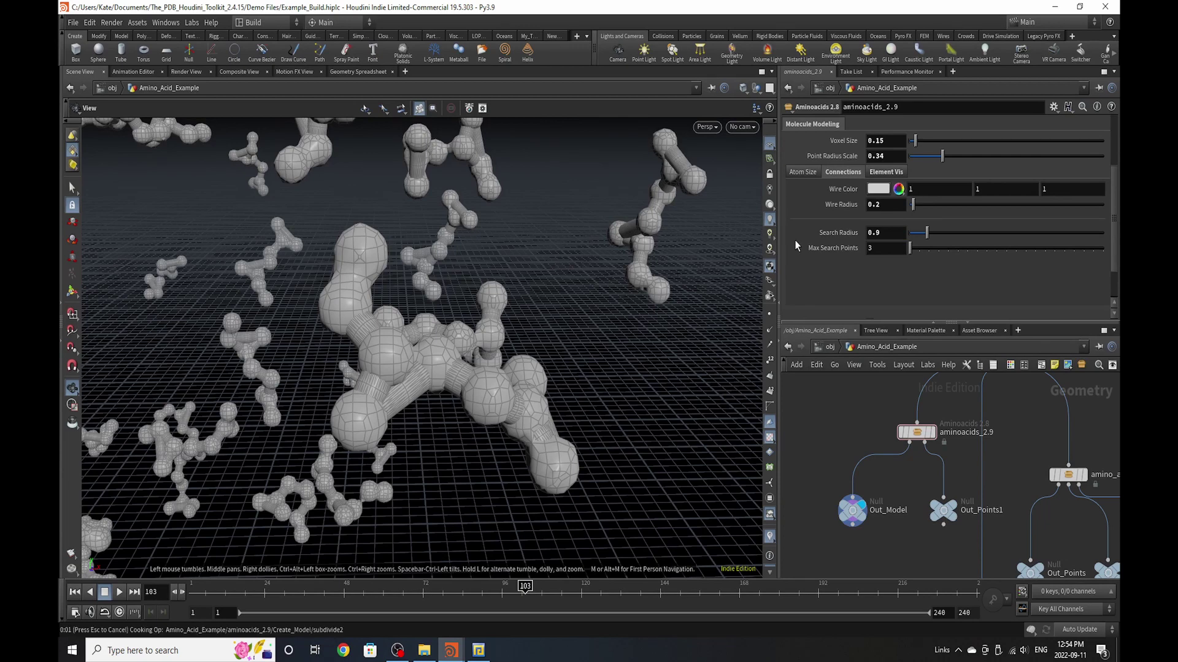
- Lower the connections' Search Radius to 0.4 and view the whole set of molecules
{"action": "left_click", "coordinate": [885, 232]}
{"action": "type", "text": "0.7"}
{"action": "key", "text": "Return"}
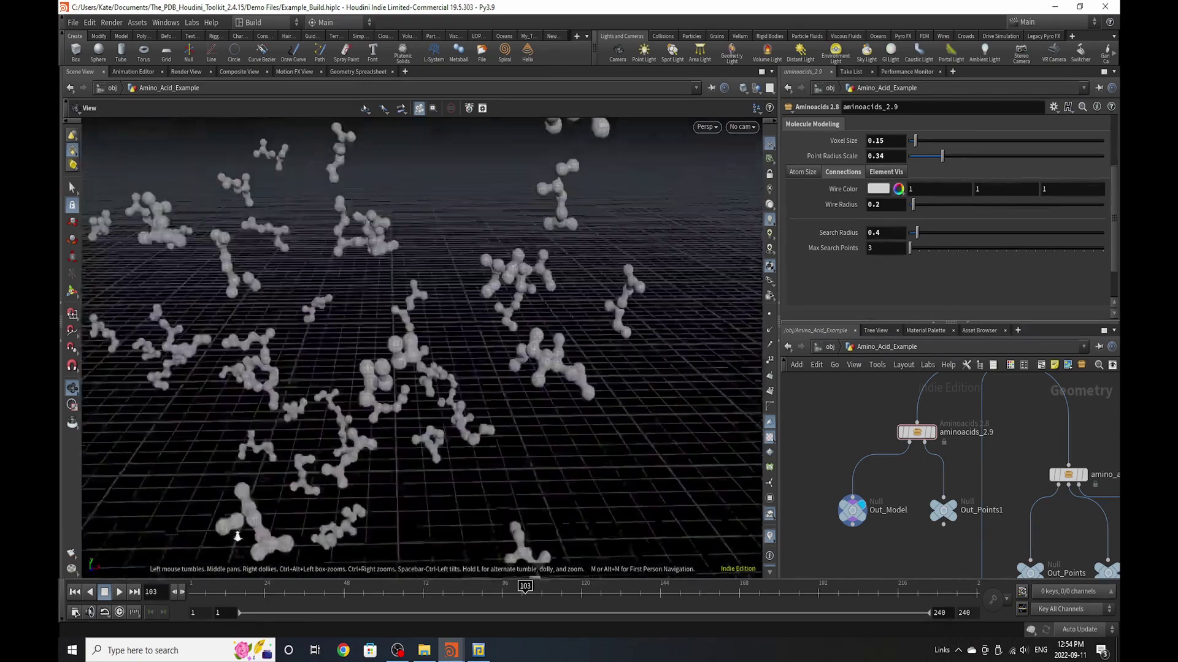
{"action": "right_click_drag", "start_coordinate": [238, 536], "coordinate": [172, 526]}
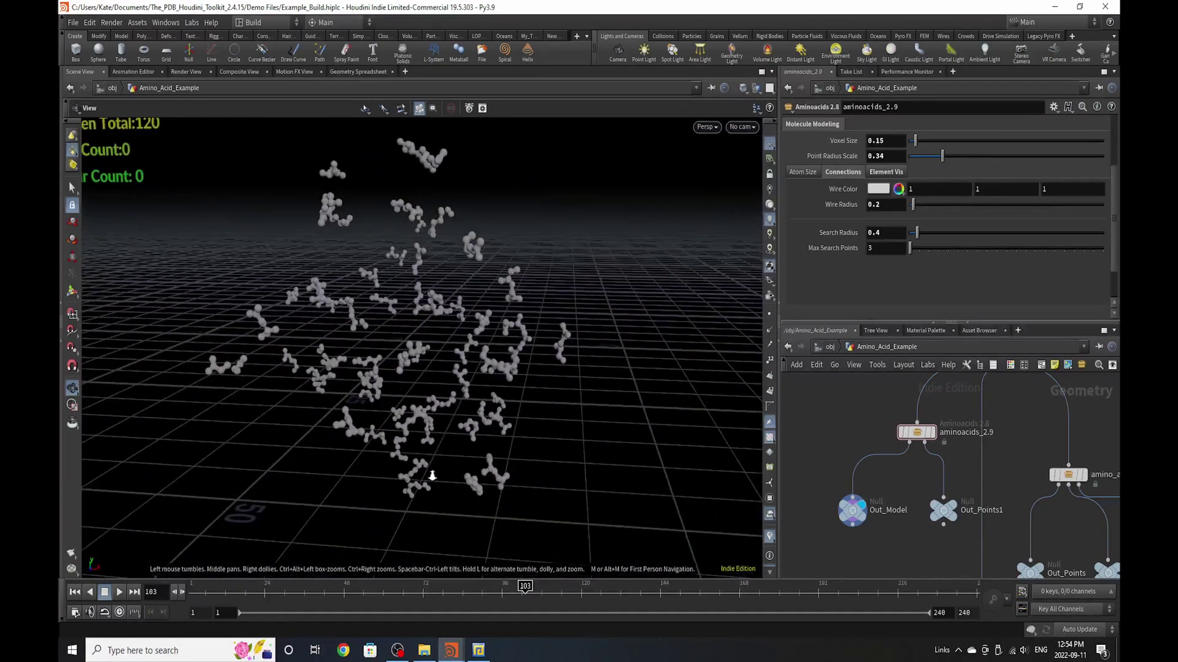
{"action": "left_click_drag", "start_coordinate": [429, 472], "coordinate": [416, 497]}
{"action": "right_click_drag", "start_coordinate": [438, 448], "coordinate": [500, 429]}
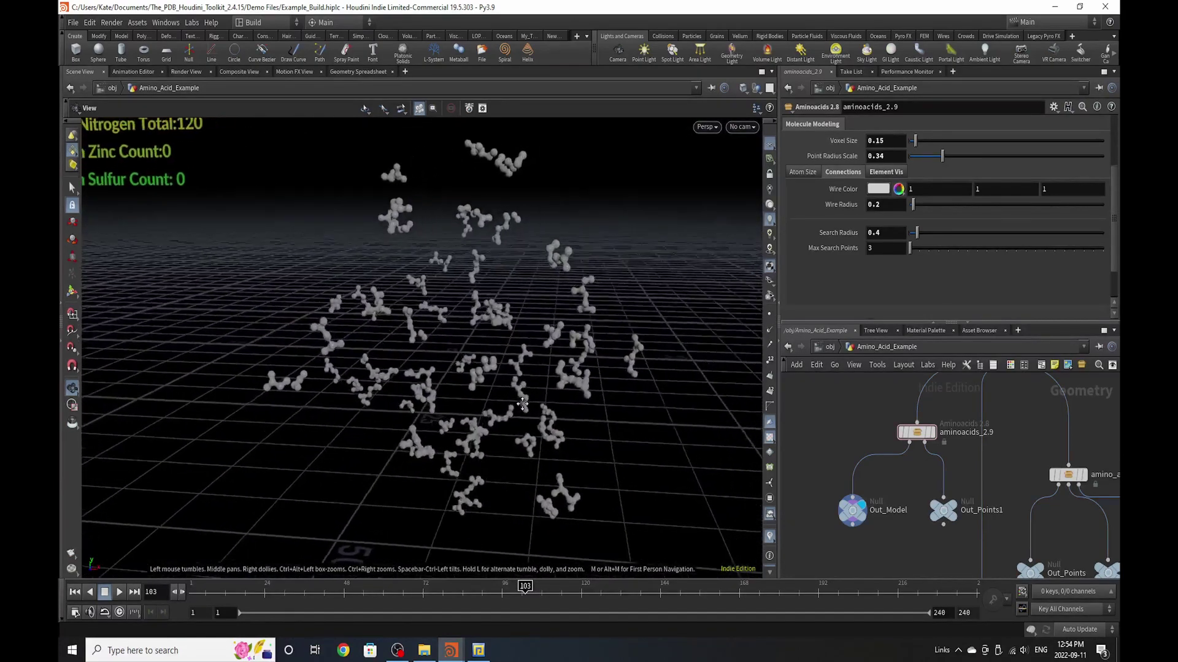
{"action": "left_click_drag", "start_coordinate": [500, 429], "coordinate": [521, 406]}
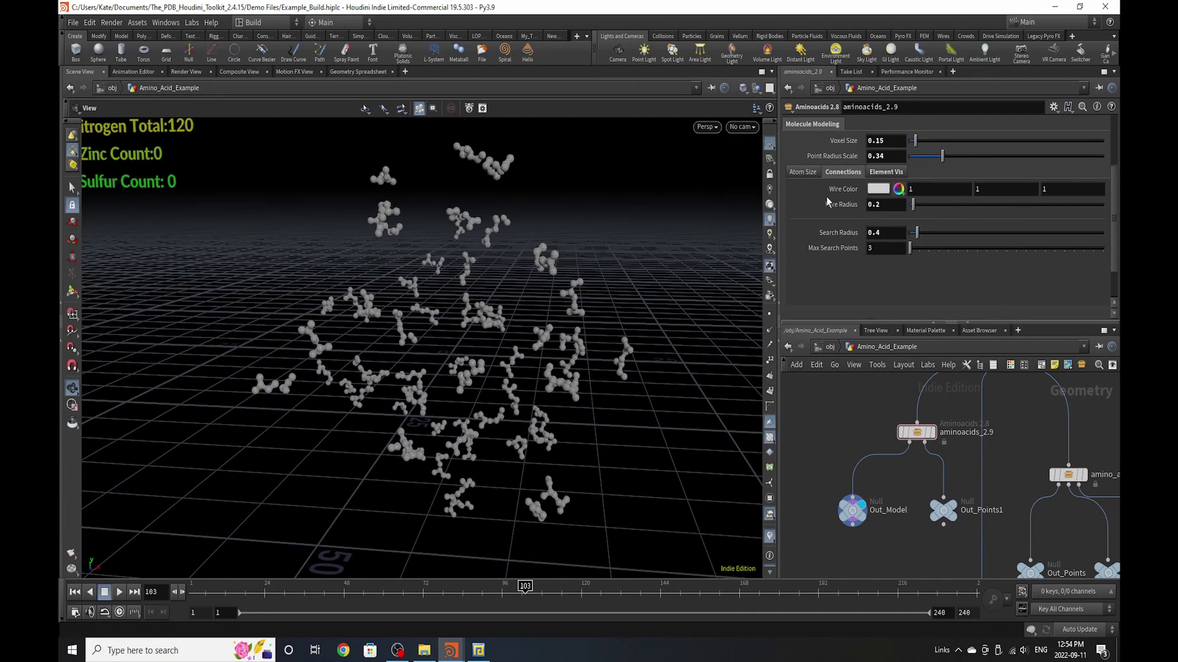
- Change the connections' Wire Color to cyan (0, 1, 1) and inspect the recolored bonds
{"action": "left_click", "coordinate": [878, 189]}
{"action": "left_click", "coordinate": [951, 162]}
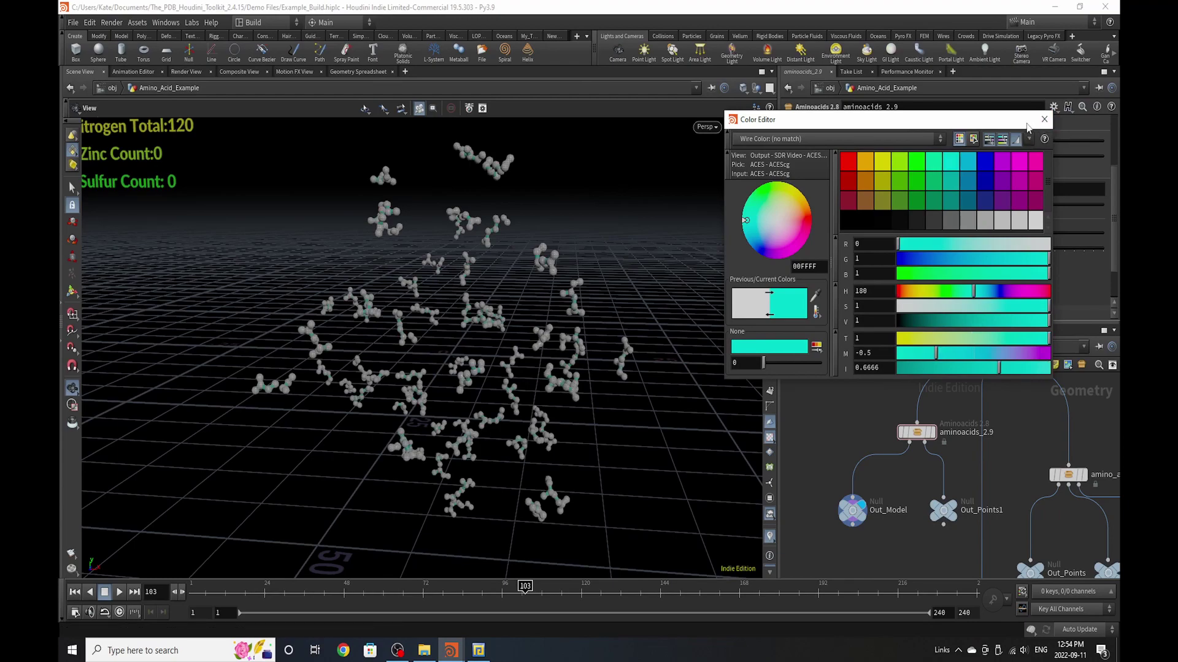
{"action": "left_click", "coordinate": [1044, 119]}
{"action": "scroll", "coordinate": [558, 338], "scroll_direction": "up", "scroll_amount": 5}
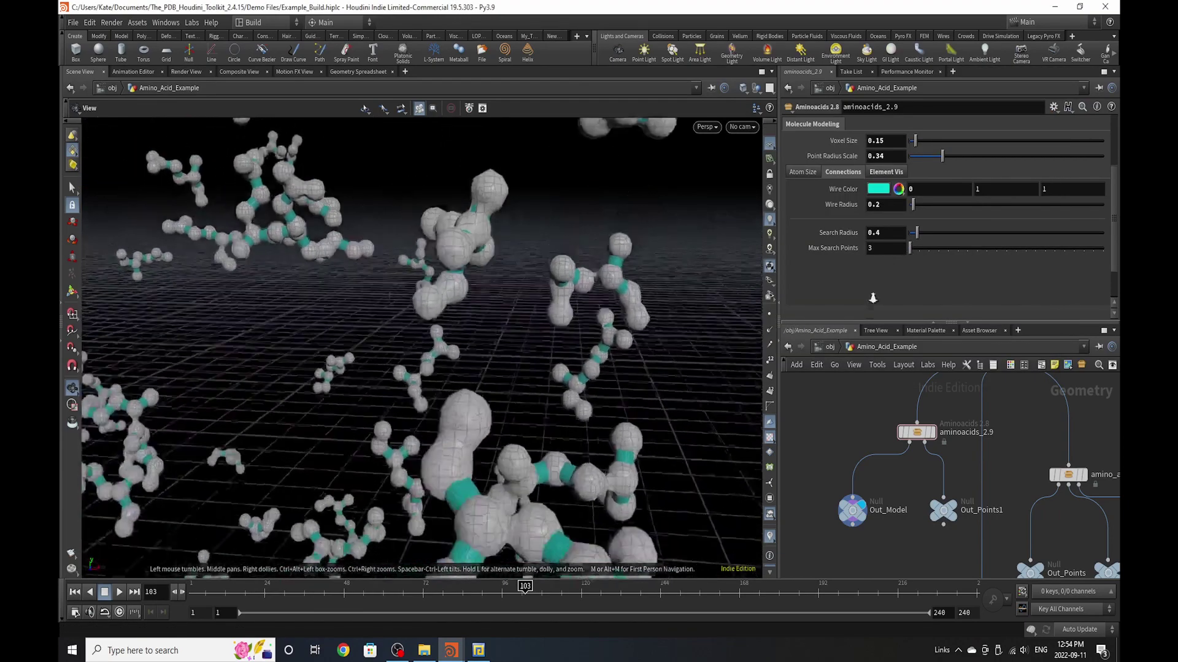
{"action": "right_click_drag", "start_coordinate": [873, 298], "coordinate": [552, 435]}
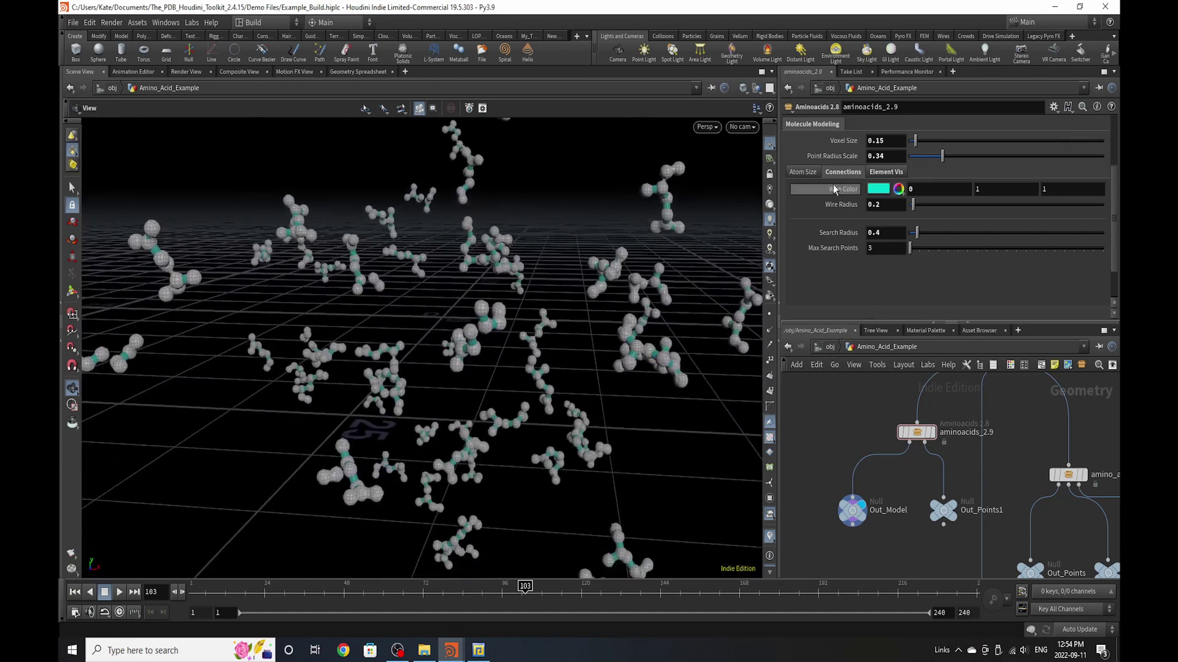
- Enable switch_color_on to color the atoms by element and look over the molecules
{"action": "left_click", "coordinate": [892, 175]}
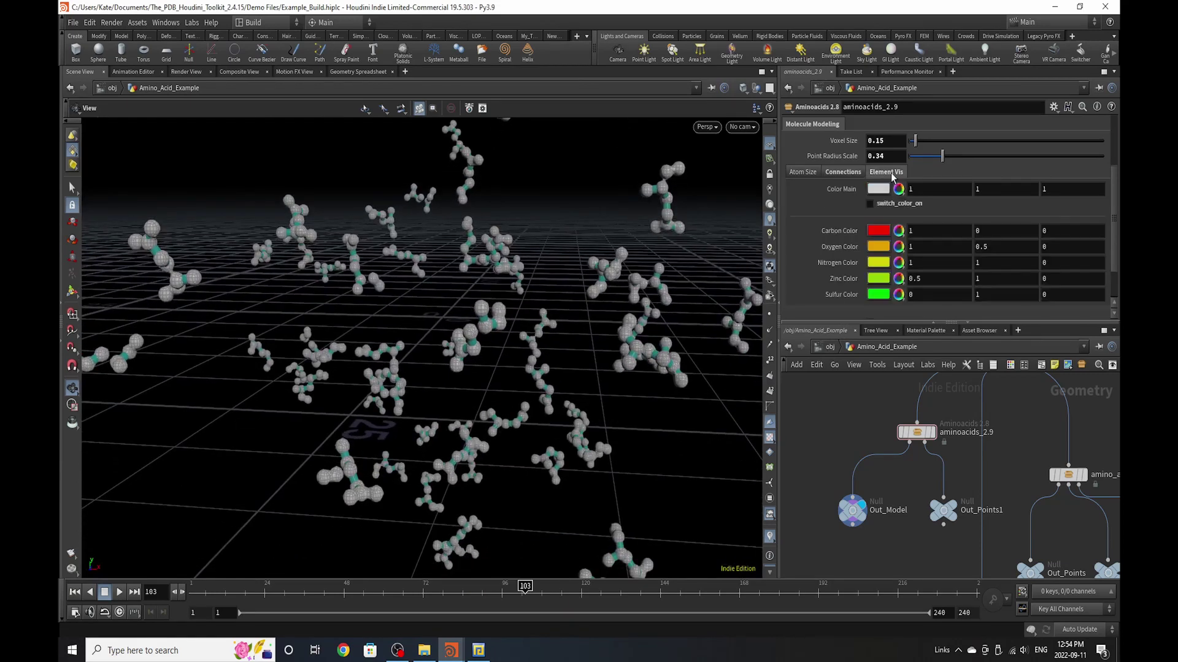
{"action": "left_click", "coordinate": [869, 203]}
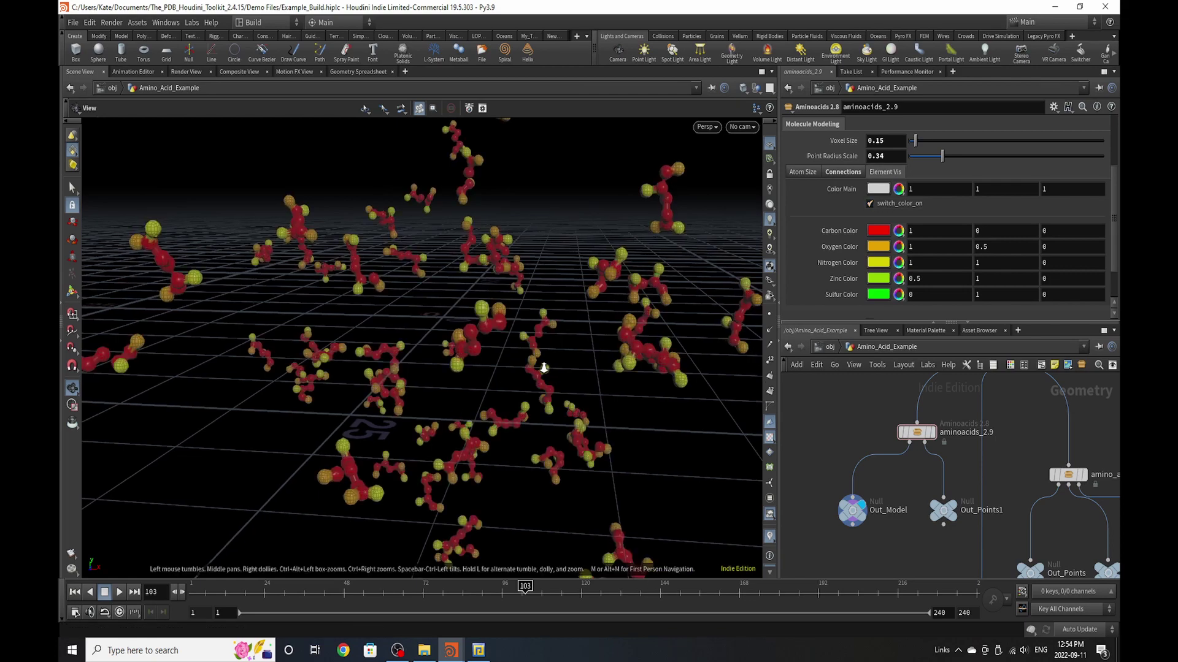
{"action": "left_click_drag", "start_coordinate": [546, 368], "coordinate": [682, 439]}
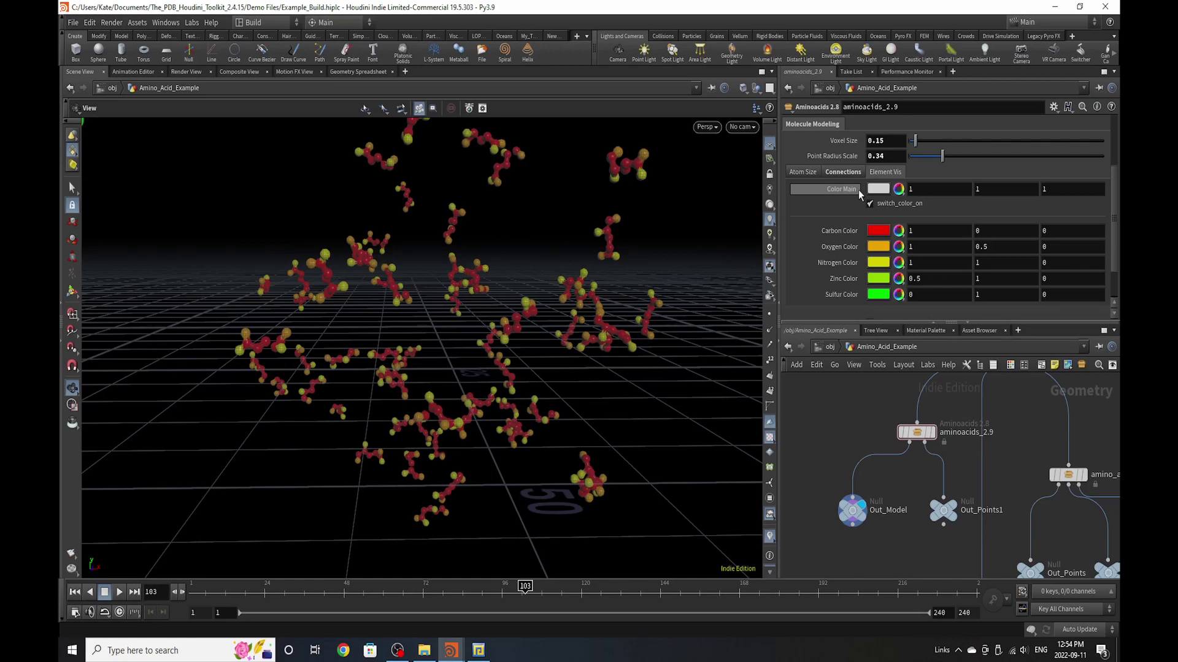
- Examine the pscale atom size settings of aminoacids_2.9 and the resulting molecules from several angles
{"action": "left_click", "coordinate": [802, 172]}
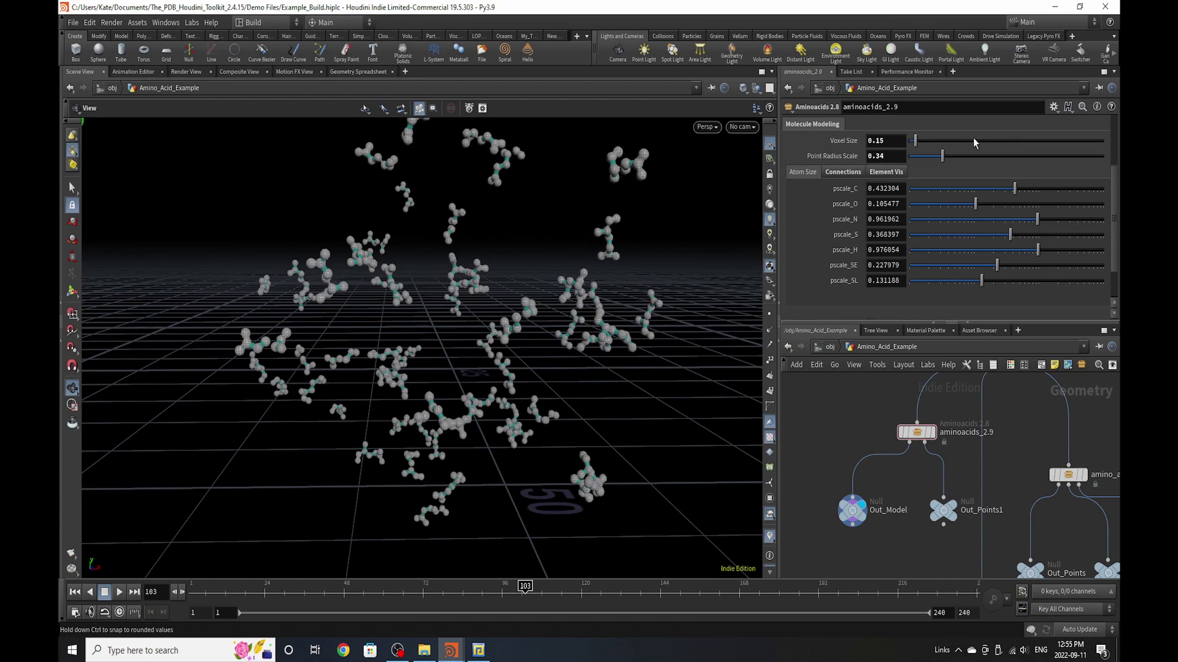
{"action": "right_click_drag", "start_coordinate": [640, 325], "coordinate": [954, 260]}
{"action": "scroll", "coordinate": [546, 369], "scroll_direction": "up", "scroll_amount": 8}
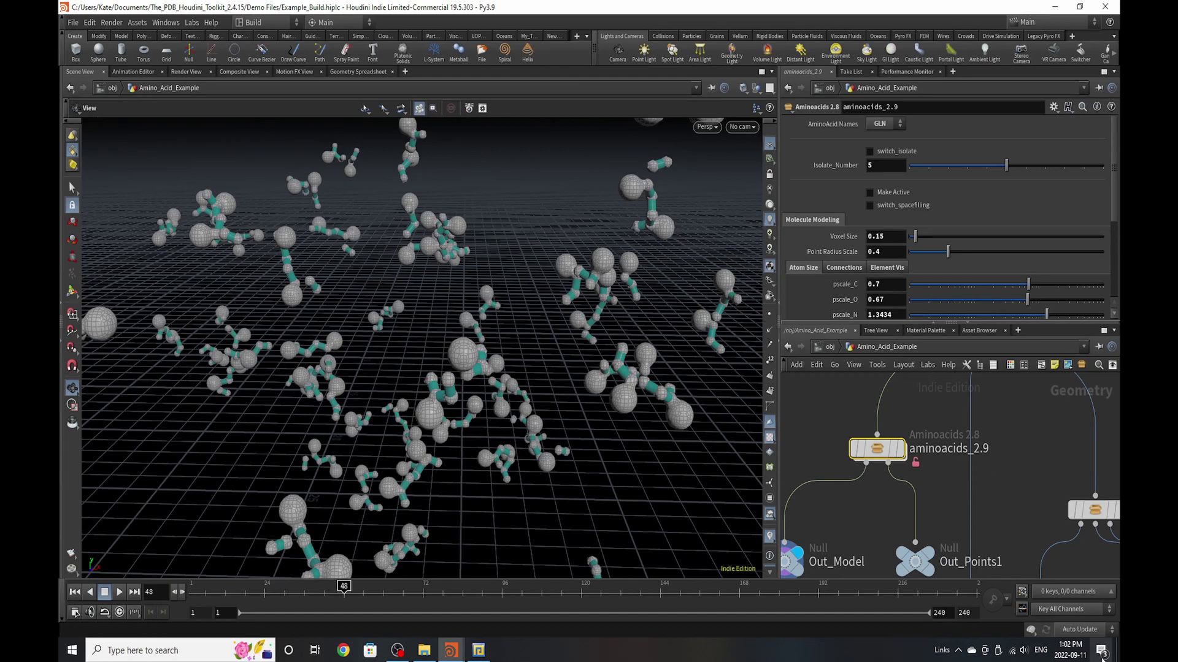
{"action": "scroll", "coordinate": [999, 197], "scroll_direction": "down", "scroll_amount": 4}
{"action": "scroll", "coordinate": [602, 375], "scroll_direction": "up", "scroll_amount": 4}
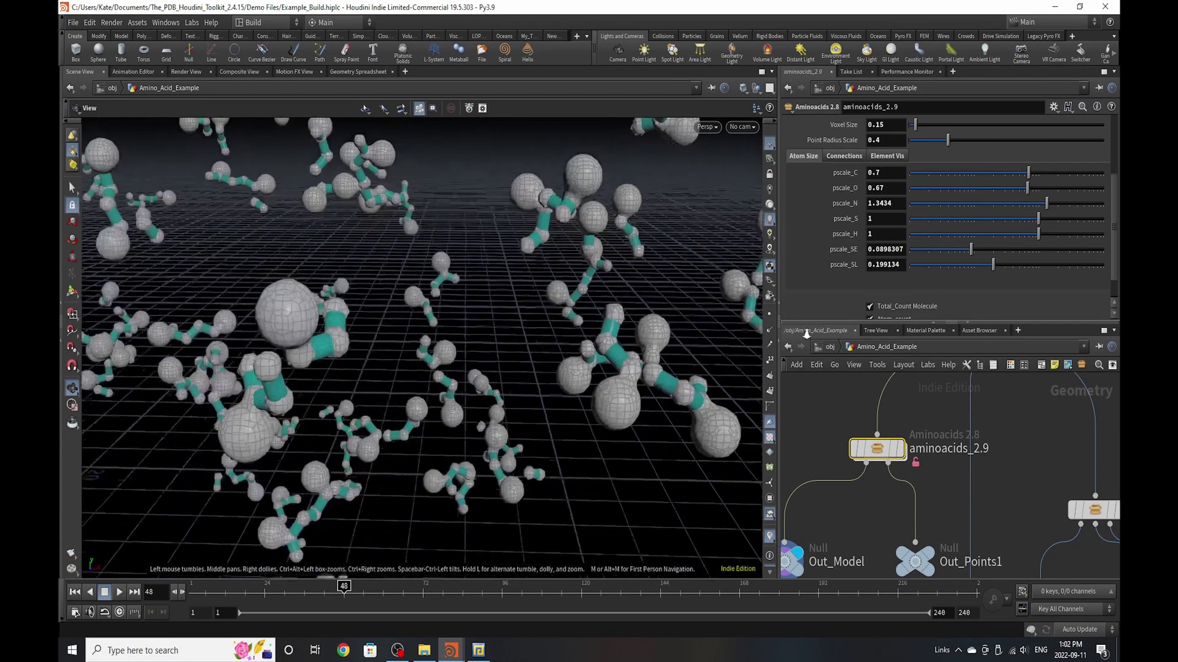
{"action": "left_click_drag", "start_coordinate": [701, 360], "coordinate": [595, 372]}
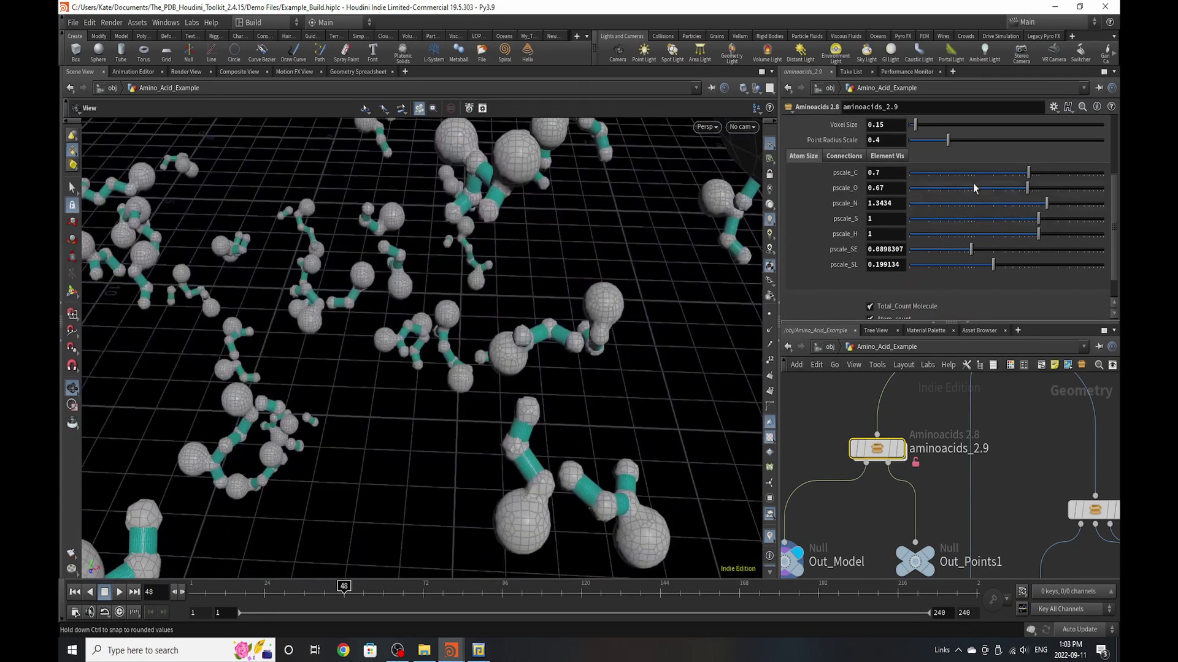
{"action": "right_click_drag", "start_coordinate": [603, 447], "coordinate": [510, 483]}
{"action": "scroll", "coordinate": [511, 483], "scroll_direction": "down", "scroll_amount": 4}
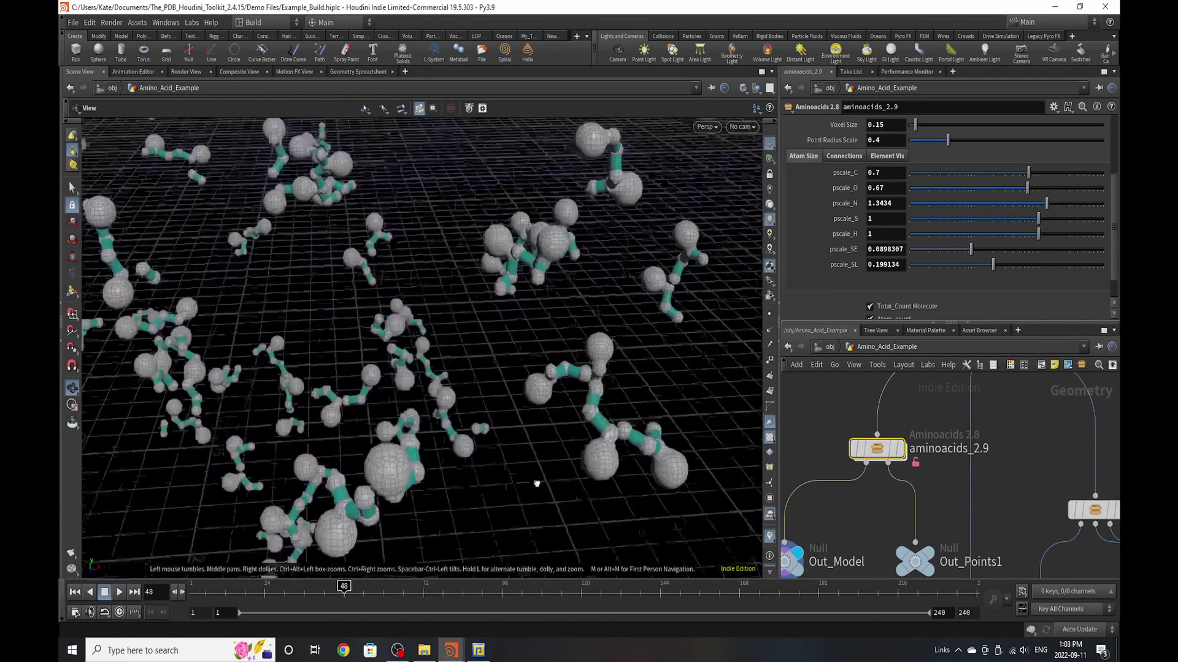
{"action": "left_click_drag", "start_coordinate": [536, 481], "coordinate": [544, 466]}
{"action": "scroll", "coordinate": [544, 465], "scroll_direction": "down", "scroll_amount": 2}
{"action": "scroll", "coordinate": [876, 249], "scroll_direction": "up", "scroll_amount": 3}
{"action": "scroll", "coordinate": [876, 249], "scroll_direction": "up", "scroll_amount": 1}
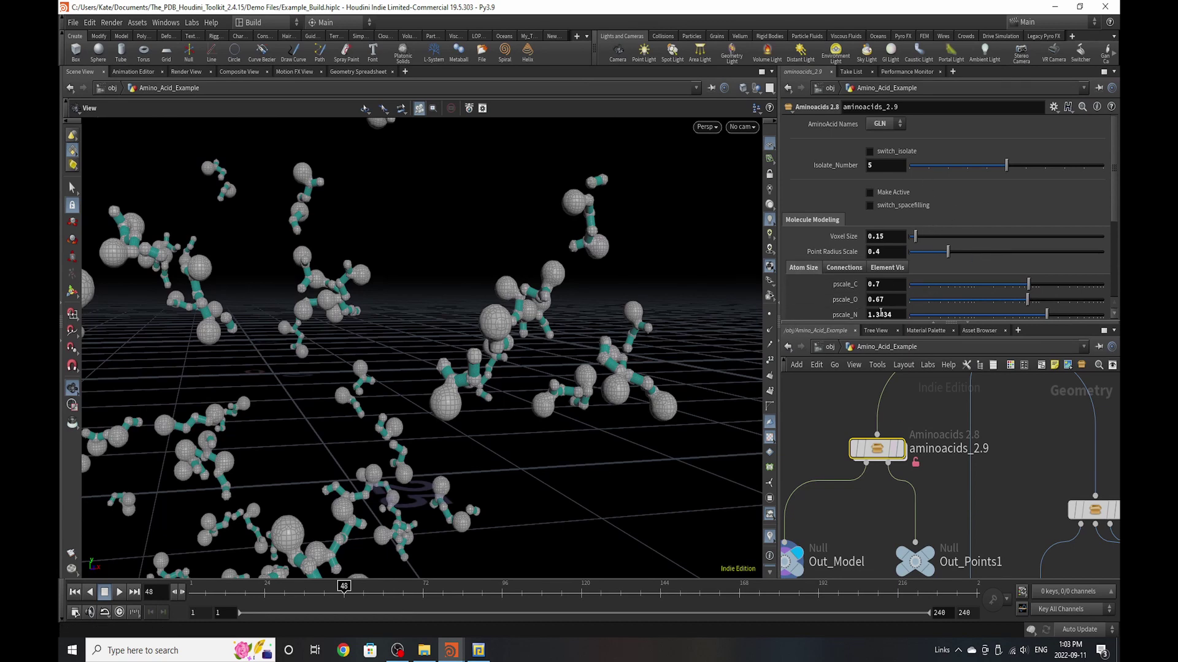
- Enable switch_spacefilling and inspect the space-filling GLN molecules together with their atom totals
{"action": "left_click", "coordinate": [908, 206]}
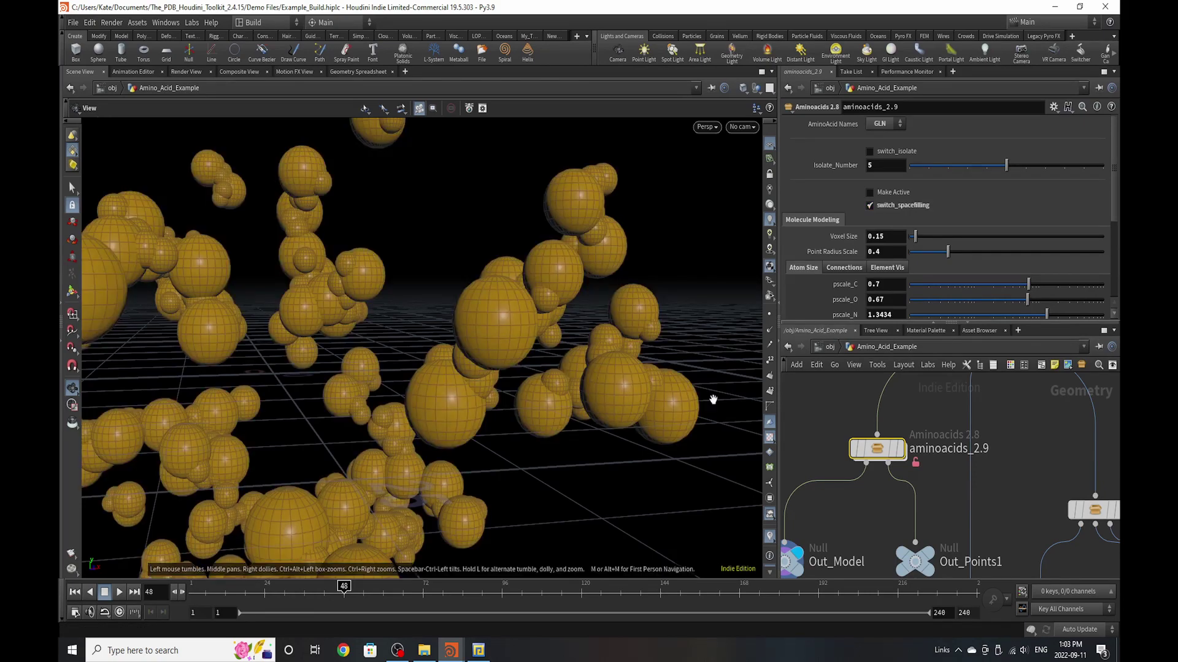
{"action": "right_click_drag", "start_coordinate": [645, 336], "coordinate": [443, 454]}
{"action": "left_click_drag", "start_coordinate": [526, 418], "coordinate": [554, 422]}
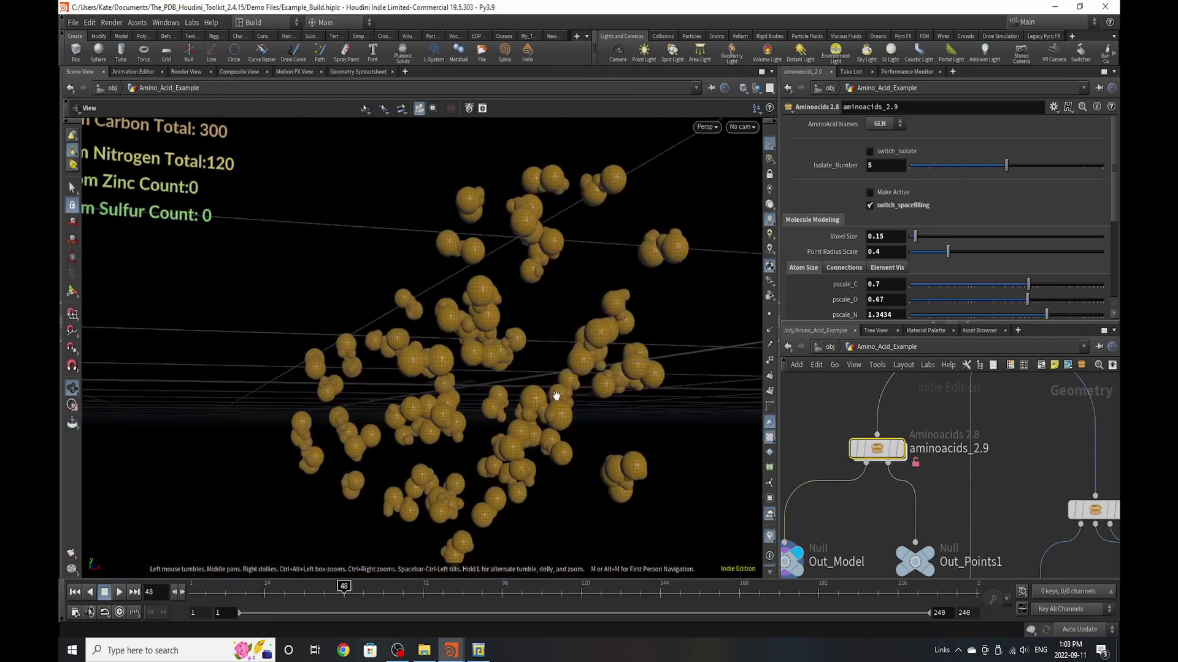
{"action": "right_click_drag", "start_coordinate": [580, 360], "coordinate": [658, 247]}
{"action": "scroll", "coordinate": [658, 248], "scroll_direction": "down", "scroll_amount": 8}
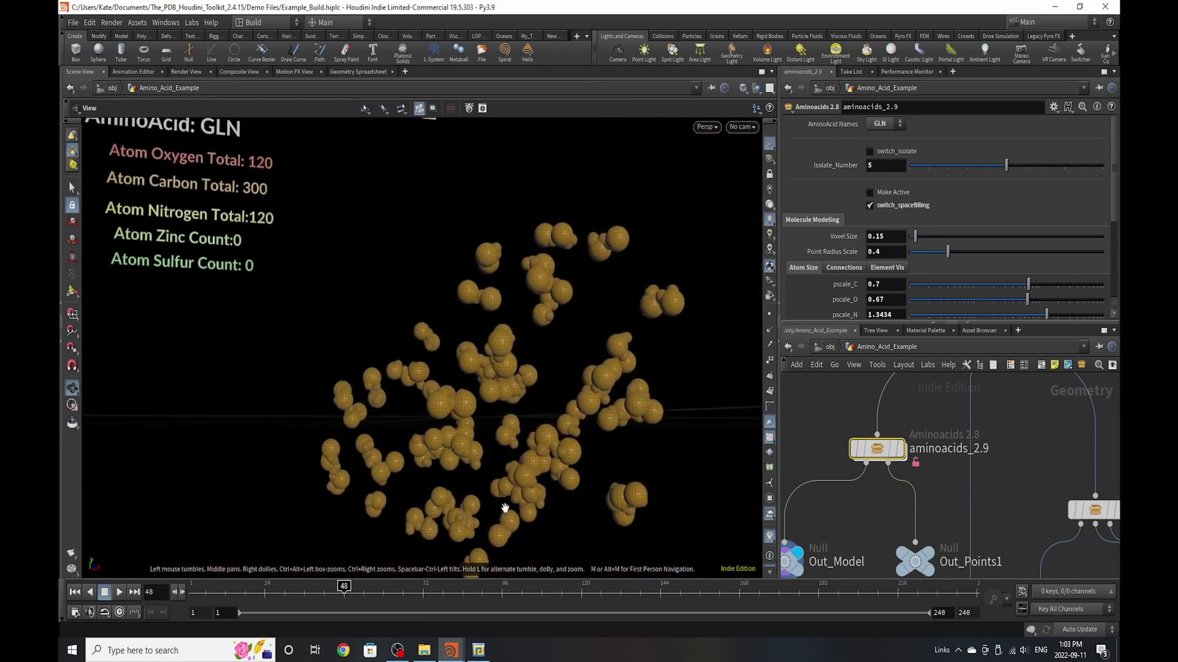
- Turn off switch_spacefilling and view the ball-and-stick GLN molecules again
{"action": "left_click", "coordinate": [896, 206]}
{"action": "right_click_drag", "start_coordinate": [500, 468], "coordinate": [391, 413]}
{"action": "right_click_drag", "start_coordinate": [476, 438], "coordinate": [452, 473]}
{"action": "left_click_drag", "start_coordinate": [452, 473], "coordinate": [536, 482]}
{"action": "middle_click_drag", "start_coordinate": [537, 481], "coordinate": [528, 487]}
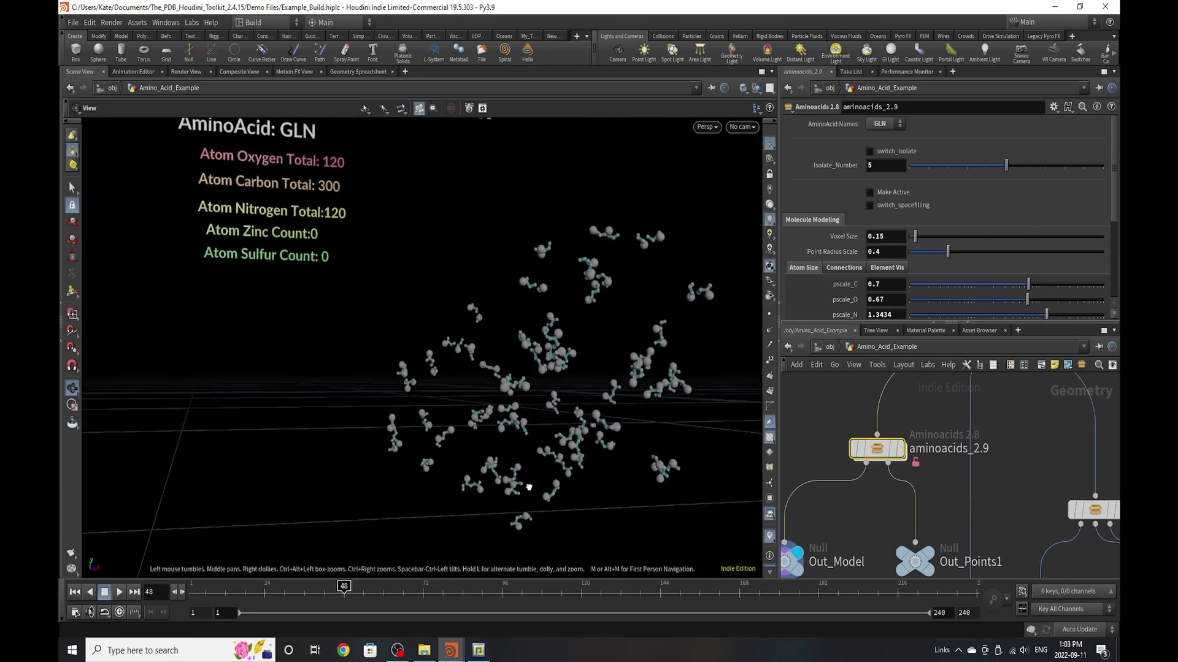
{"action": "middle_click_drag", "start_coordinate": [547, 416], "coordinate": [524, 415]}
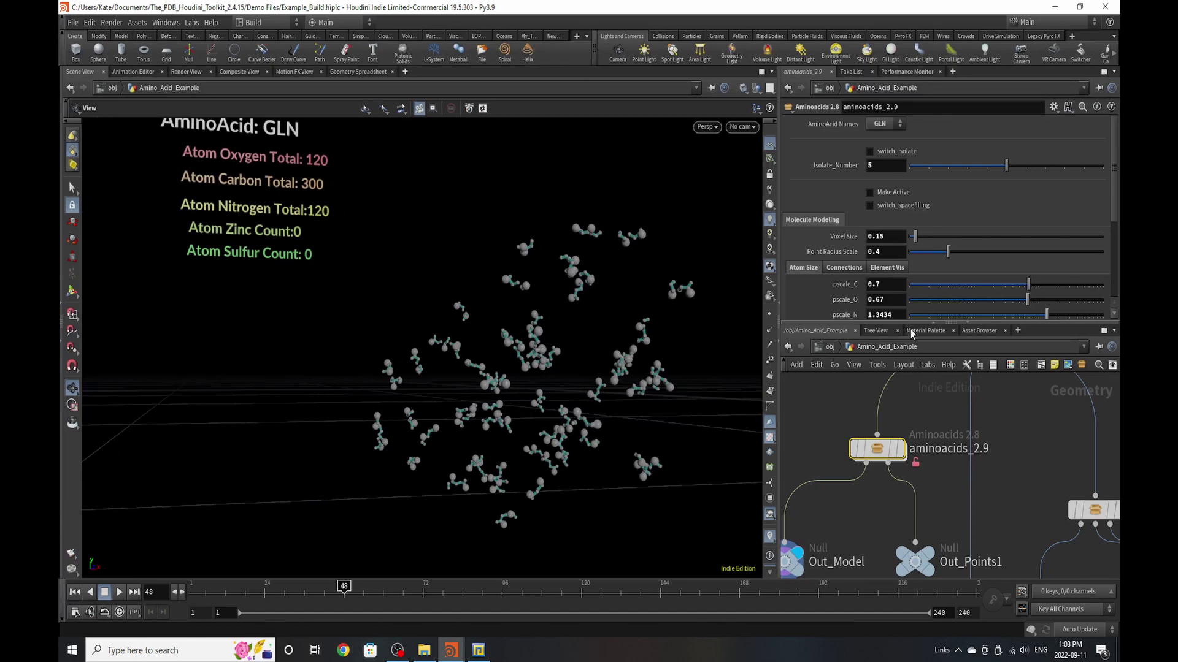
- Display and select the amino_acid_data1 node, and view its colored point cloud from another angle
{"action": "scroll", "coordinate": [965, 517], "scroll_direction": "down", "scroll_amount": 5}
{"action": "scroll", "coordinate": [965, 516], "scroll_direction": "up", "scroll_amount": 5}
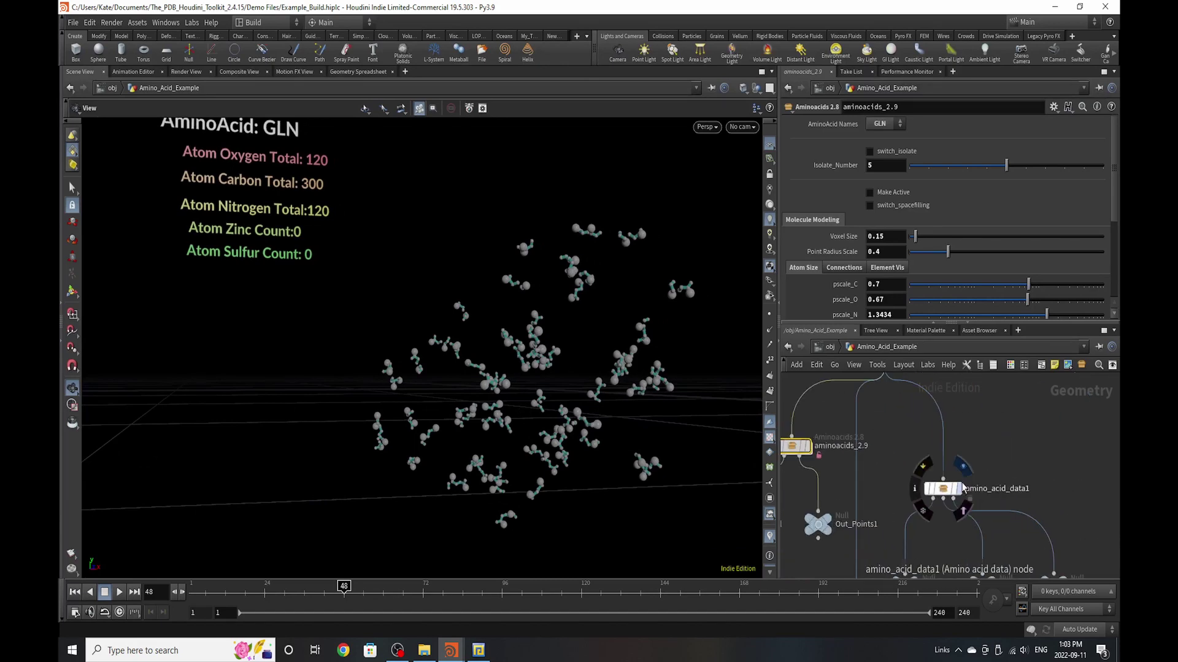
{"action": "left_click", "coordinate": [964, 498]}
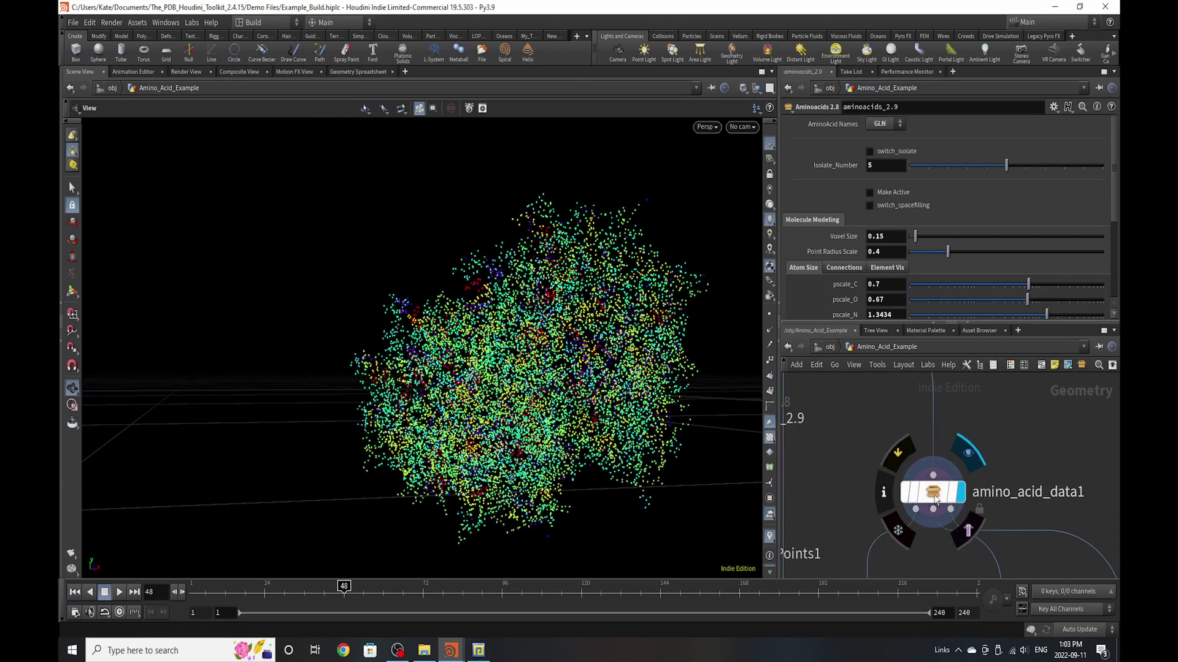
{"action": "left_click", "coordinate": [932, 491]}
{"action": "left_click_drag", "start_coordinate": [472, 421], "coordinate": [543, 401]}
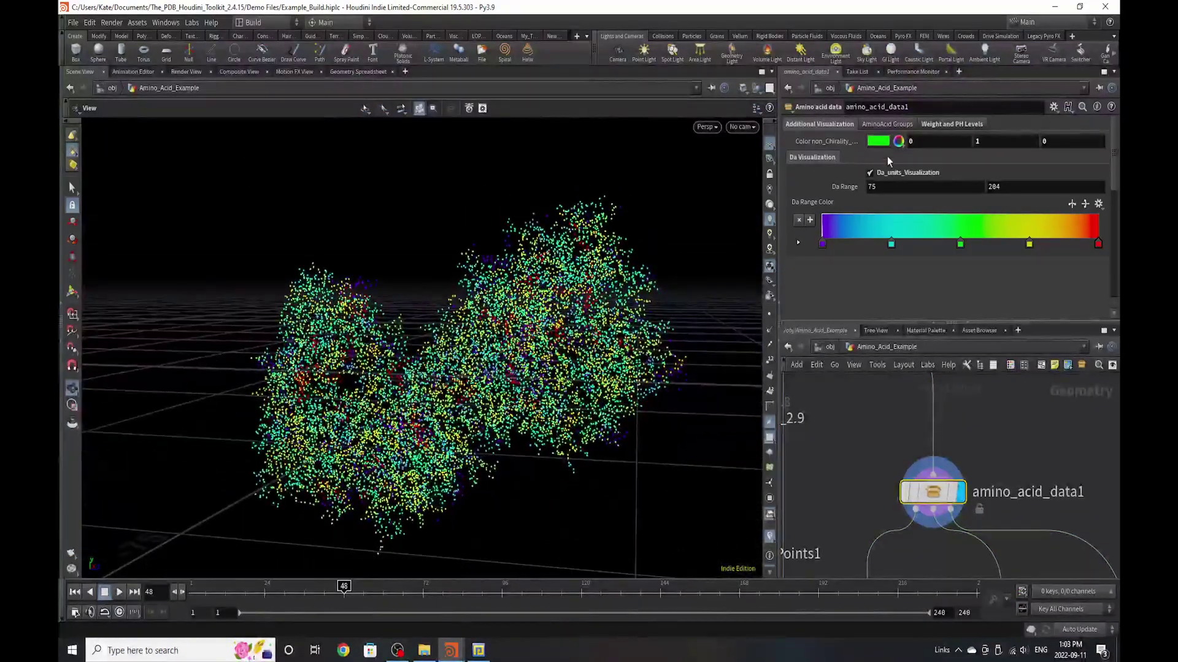
- Review the amino acid group colors and the weight and pH level settings of amino_acid_data1
{"action": "scroll", "coordinate": [962, 530], "scroll_direction": "down", "scroll_amount": 4}
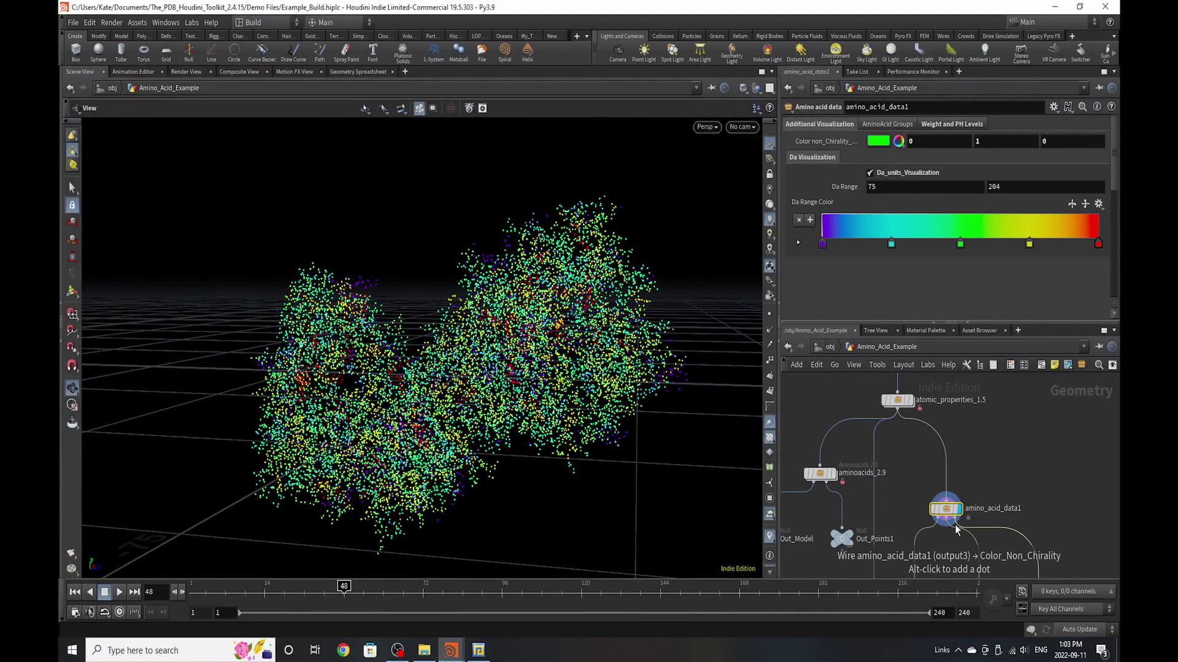
{"action": "scroll", "coordinate": [960, 529], "scroll_direction": "up", "scroll_amount": 3}
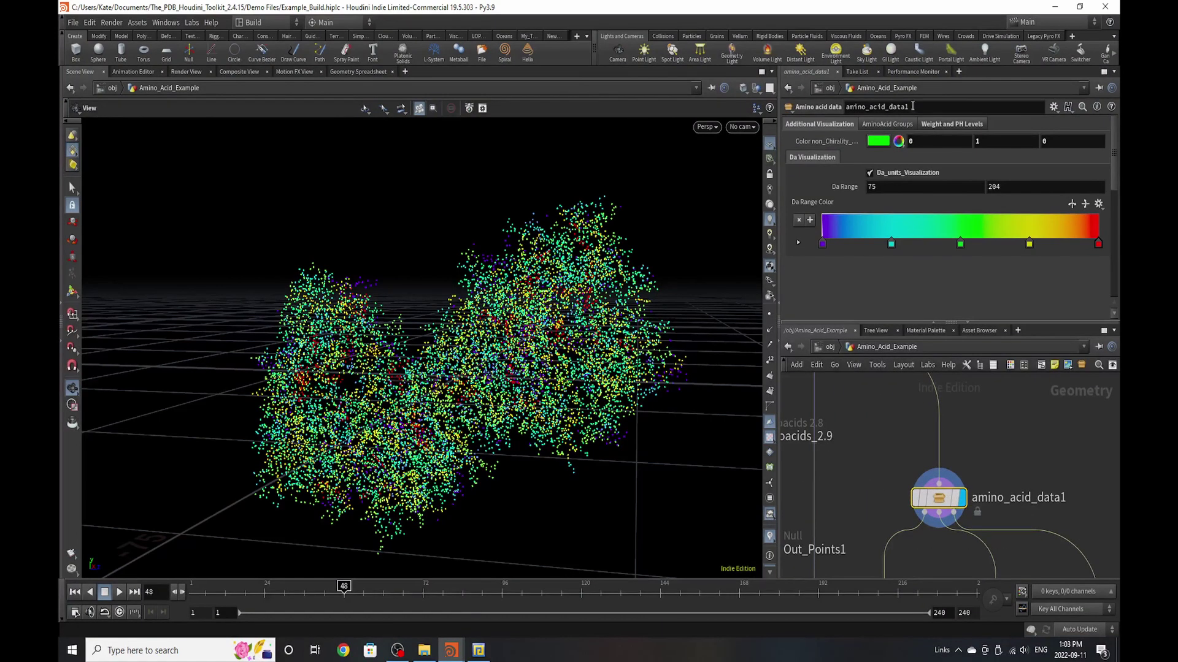
{"action": "left_click", "coordinate": [899, 125]}
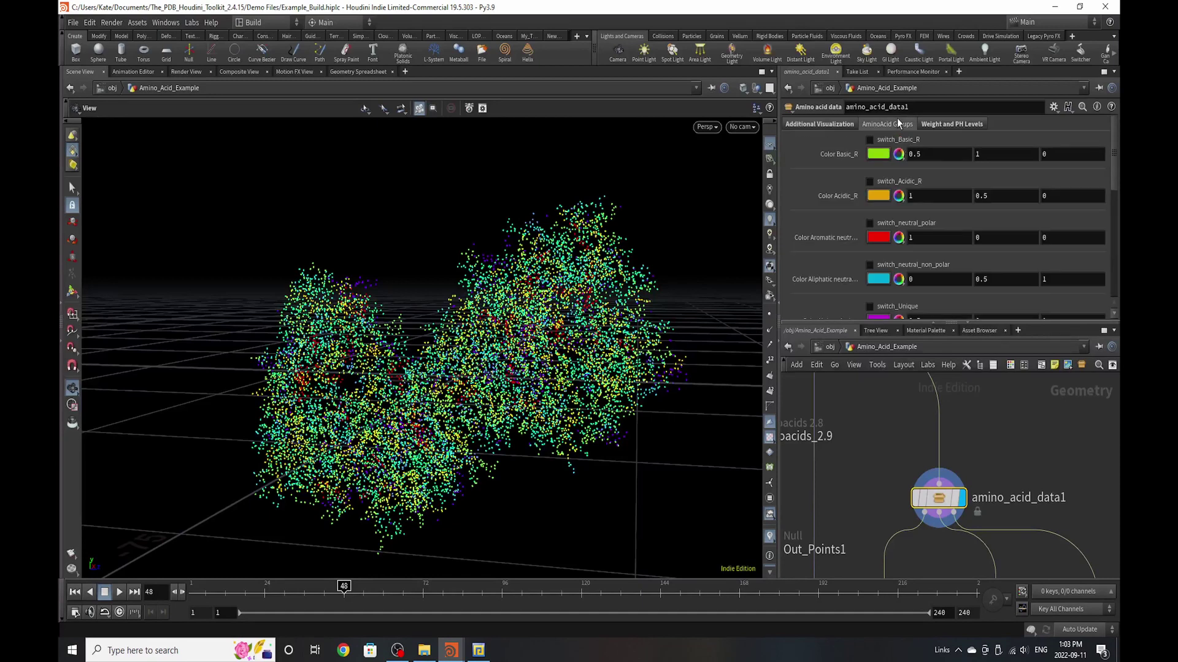
{"action": "left_click", "coordinate": [959, 126]}
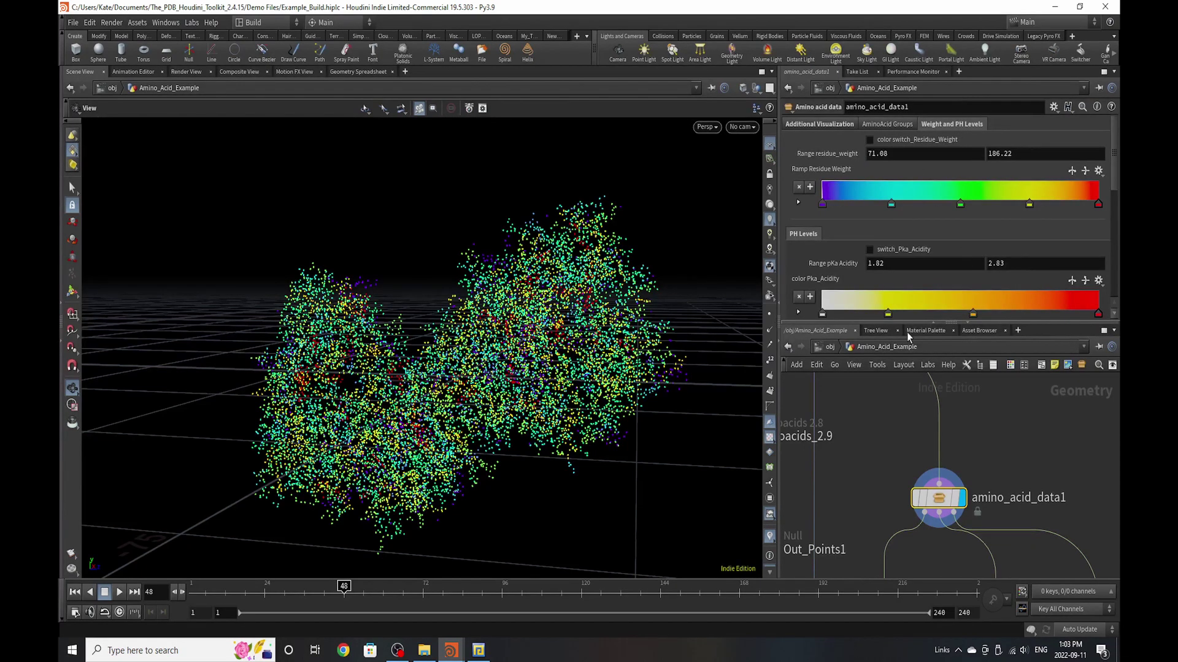
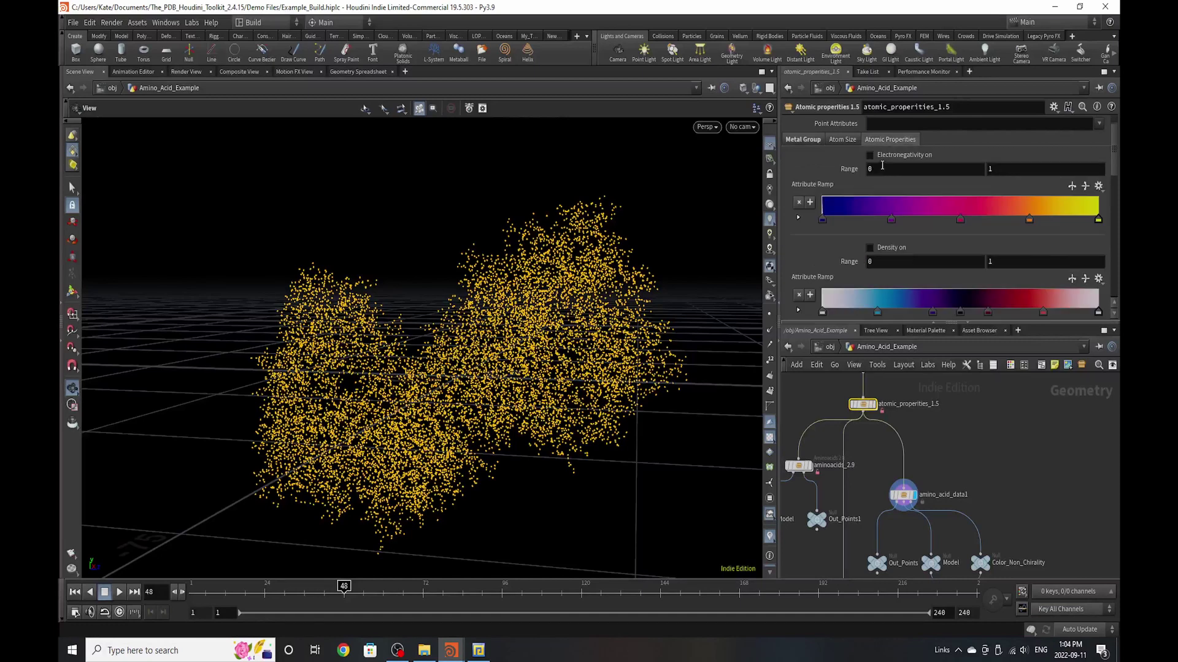
- Turn off the Metal Group coloring on the atomic_properities_1.5 node and select amino_acid_data1
{"action": "left_click", "coordinate": [798, 140]}
{"action": "left_click", "coordinate": [881, 157]}
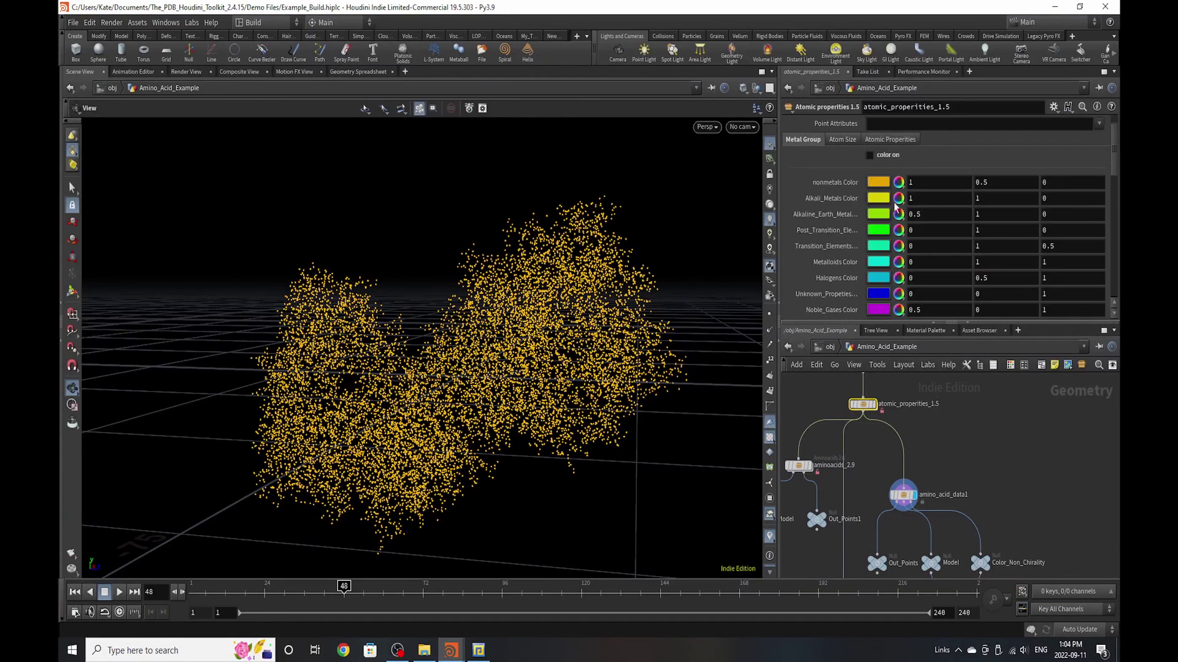
{"action": "scroll", "coordinate": [930, 509], "scroll_direction": "up", "scroll_amount": 5}
{"action": "left_click", "coordinate": [891, 469]}
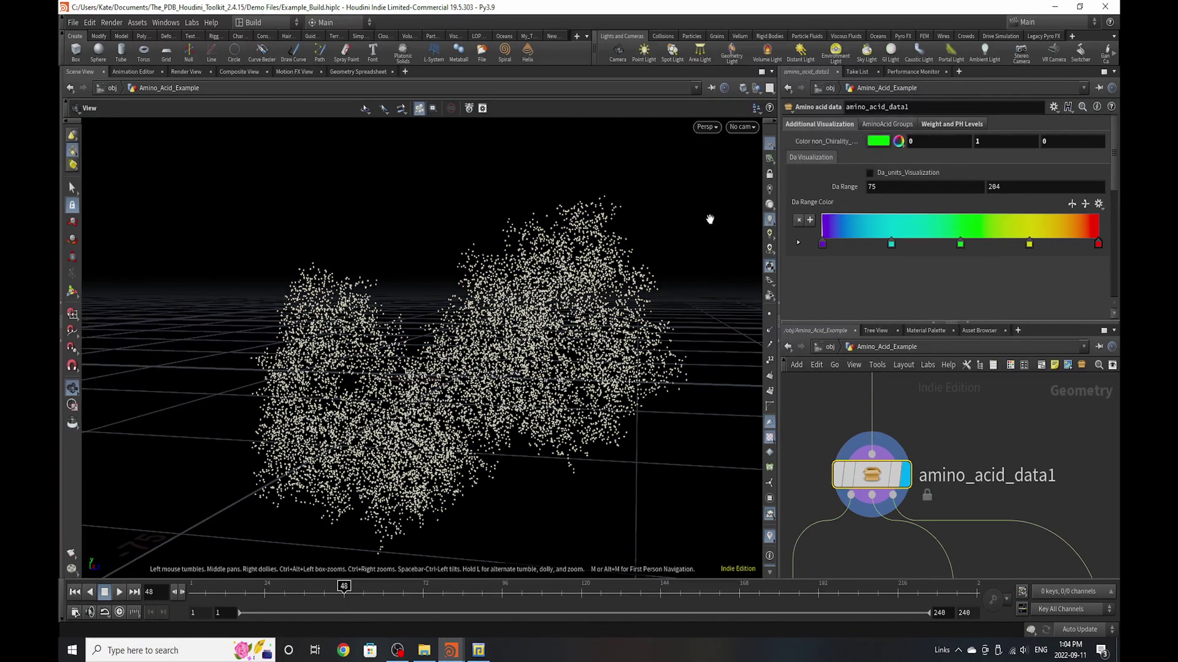
- Show the geometry spreadsheet for amino_acid_data1 and clear its attribute filter
{"action": "left_click", "coordinate": [350, 73]}
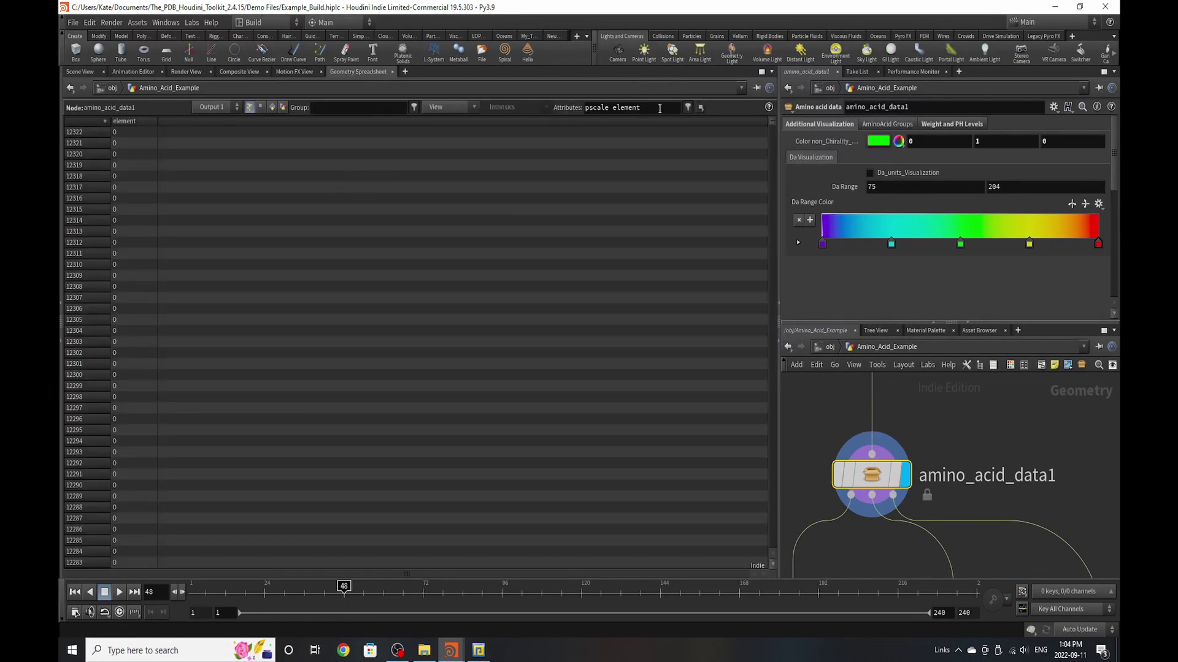
{"action": "left_click", "coordinate": [676, 111]}
{"action": "key", "text": "BackSpace"}
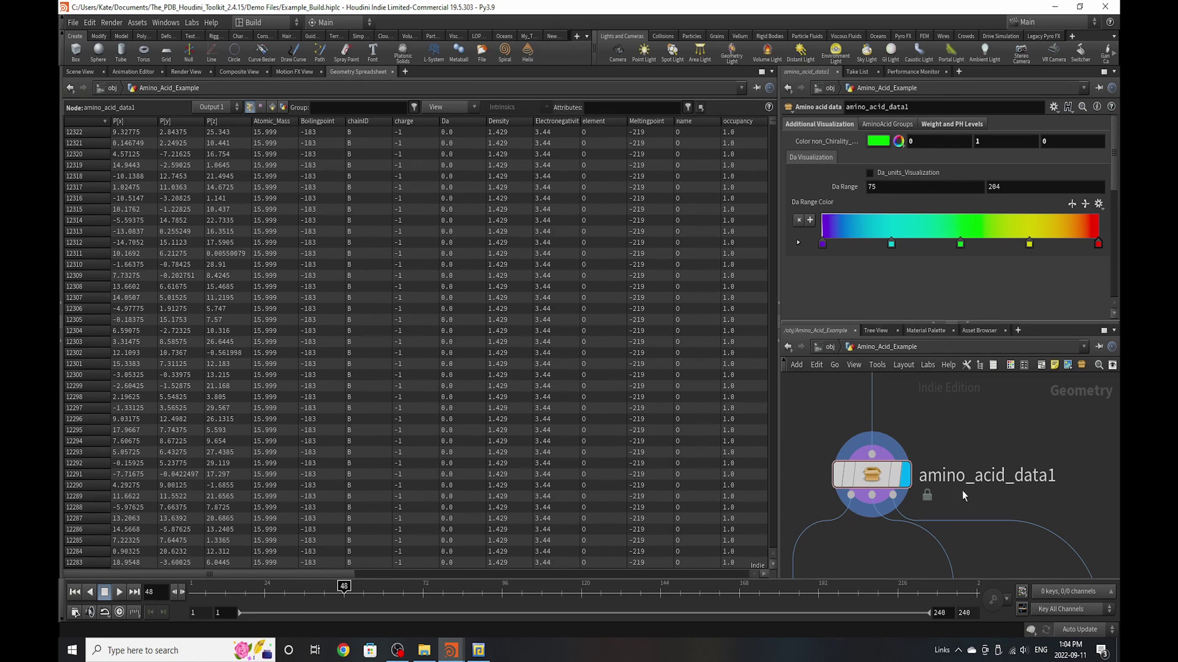
- Insert an Attribute Delete node into the wire directly above amino_acid_data1
{"action": "scroll", "coordinate": [962, 492], "scroll_direction": "down", "scroll_amount": 3}
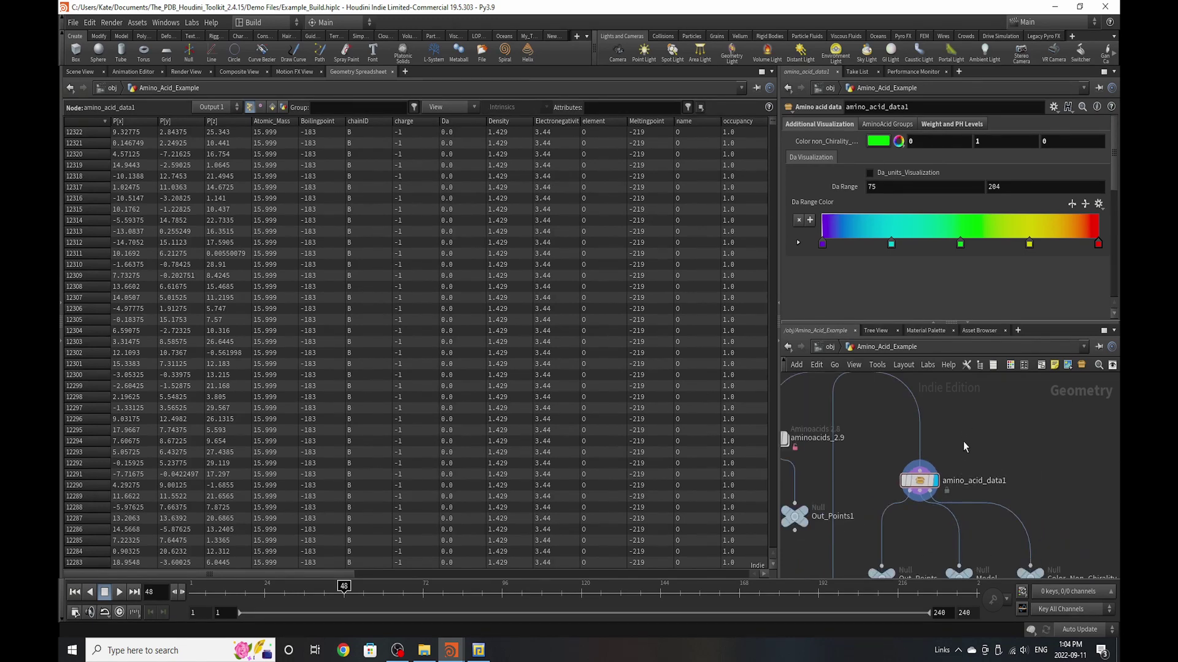
{"action": "scroll", "coordinate": [945, 424], "scroll_direction": "up", "scroll_amount": 3}
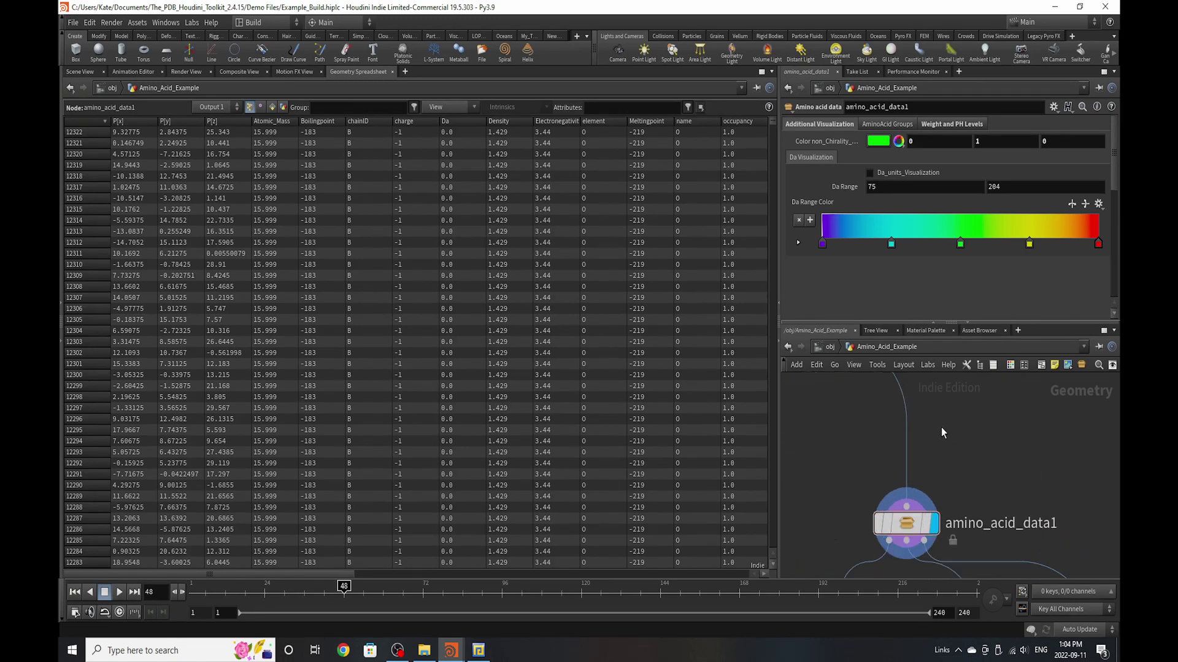
{"action": "key", "text": "Tab"}
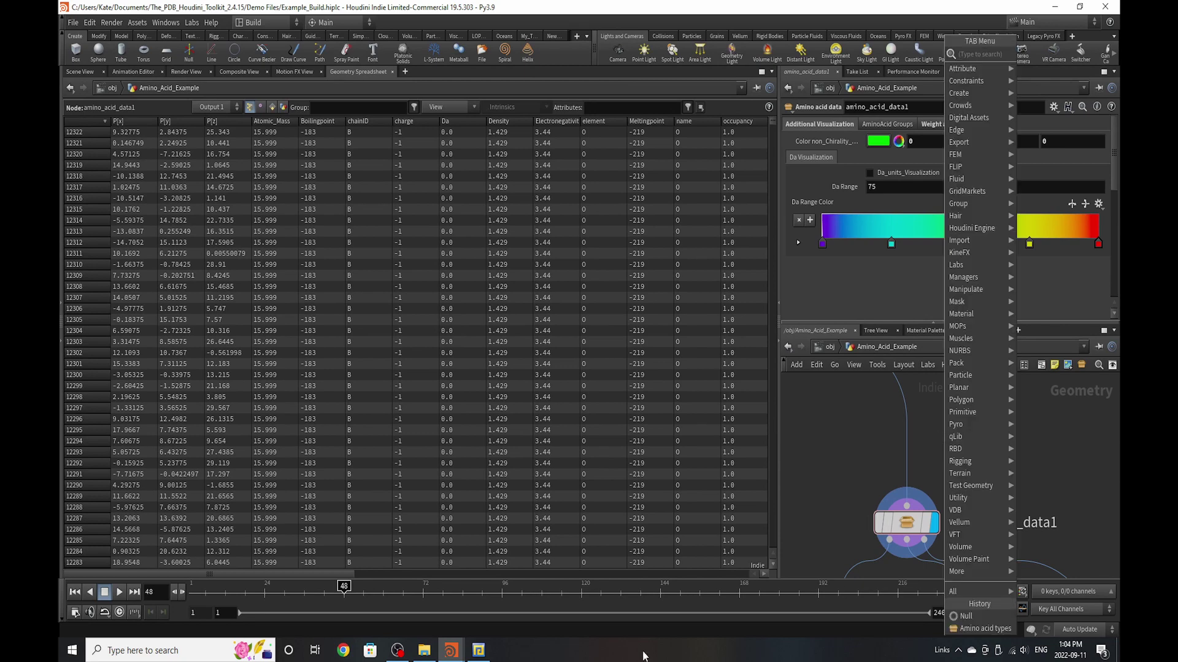
{"action": "type", "text": "attr"}
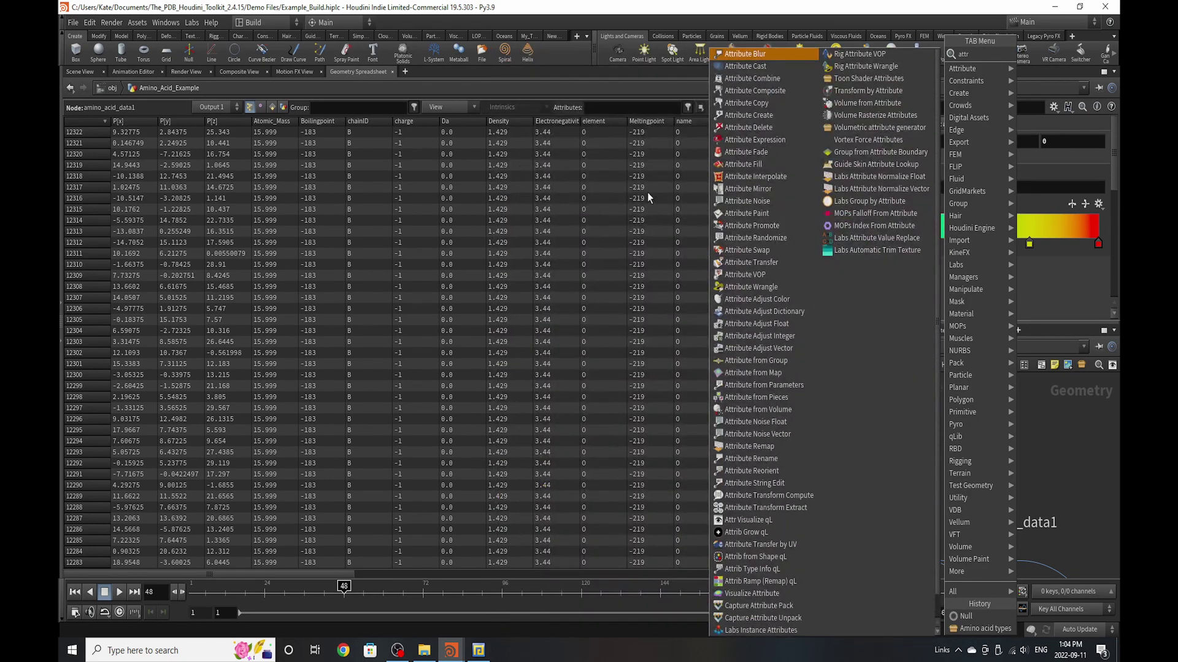
{"action": "left_click", "coordinate": [746, 127]}
{"action": "left_click", "coordinate": [908, 424]}
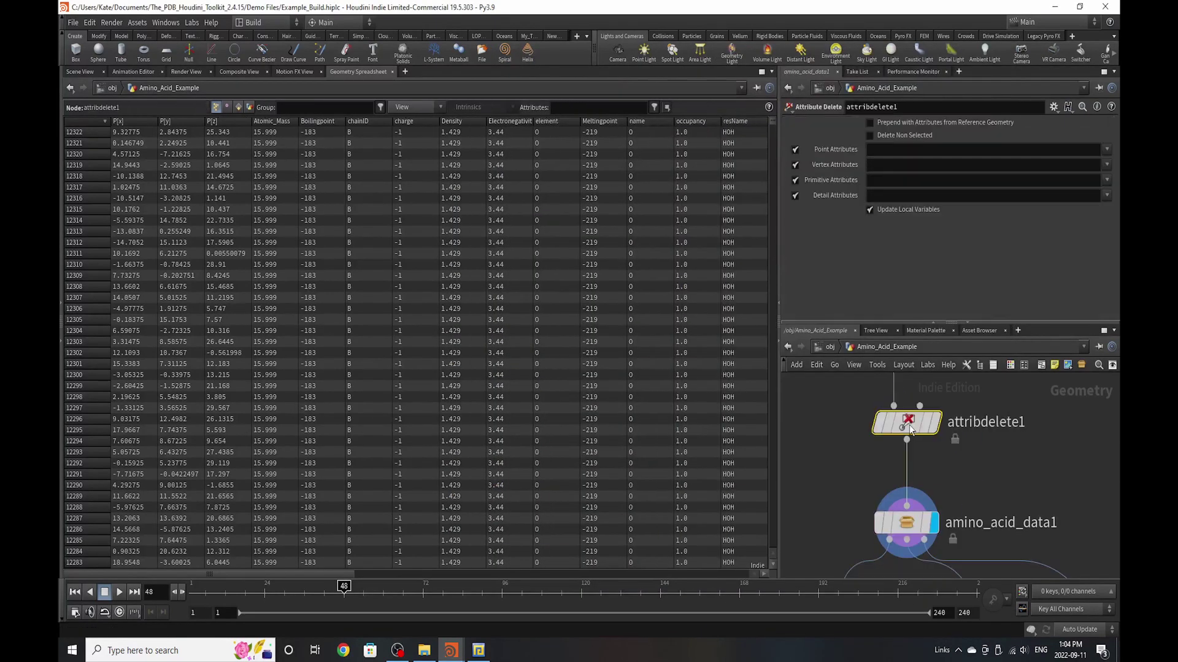
- Set attribdelete1 to remove the point attributes Atomic_Mass, Boilingpoint and chainID
{"action": "left_click", "coordinate": [1106, 150]}
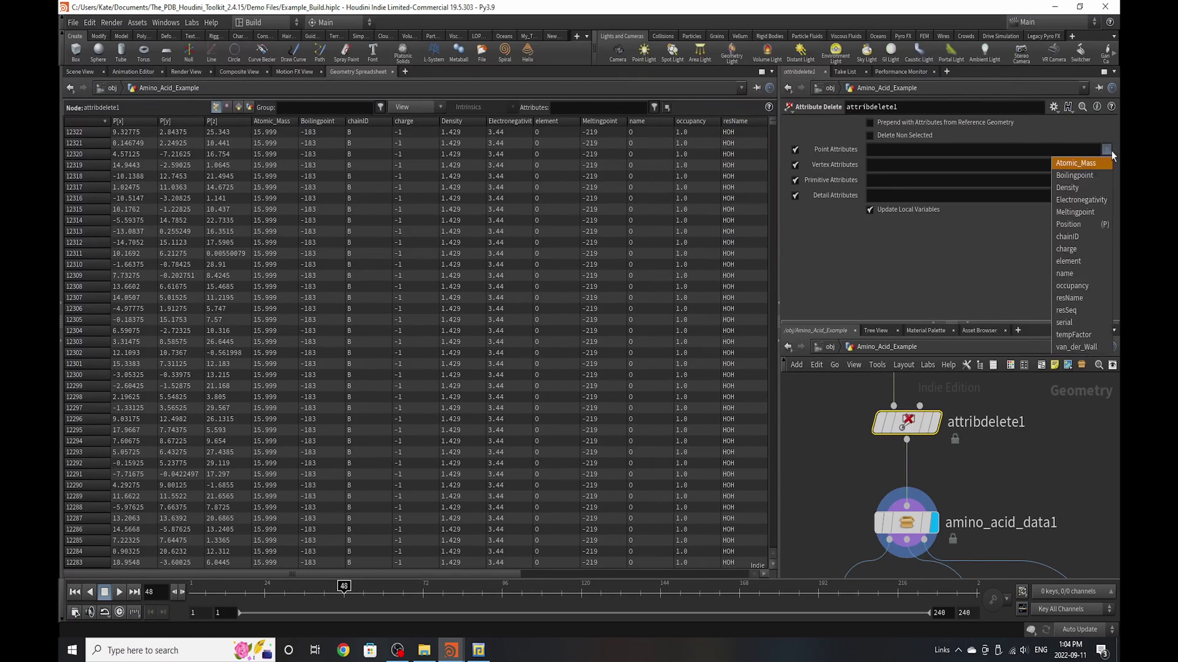
{"action": "left_click", "coordinate": [1098, 162]}
{"action": "left_click", "coordinate": [1107, 151]}
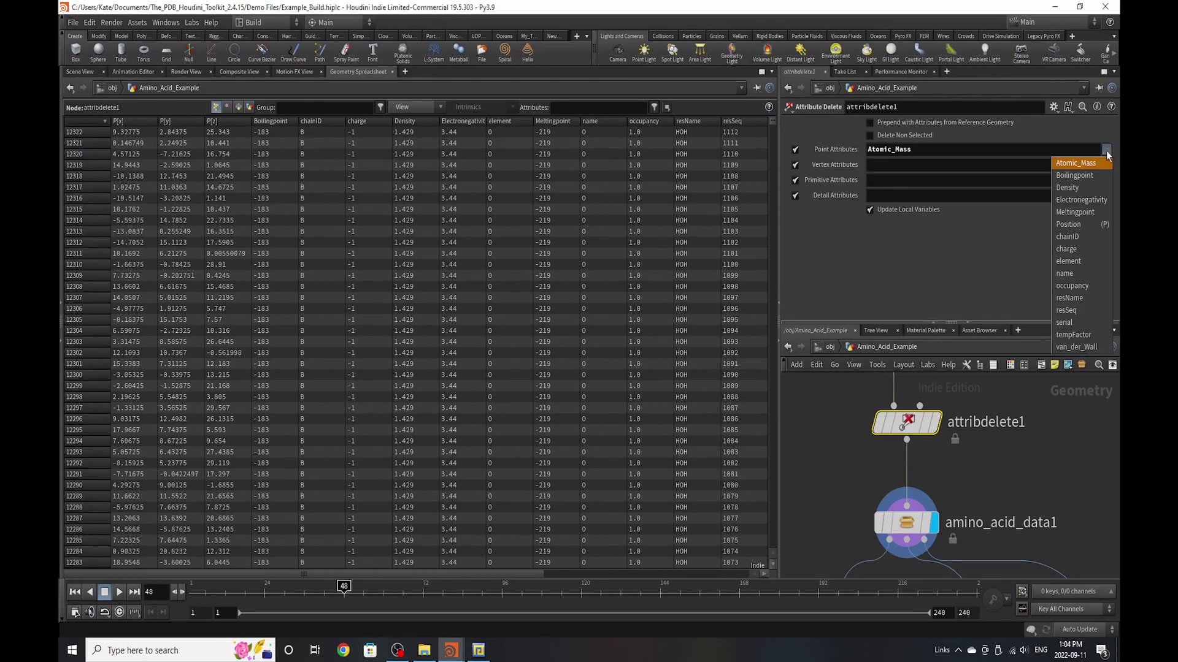
{"action": "left_click", "coordinate": [1091, 175]}
{"action": "left_click", "coordinate": [1106, 150]}
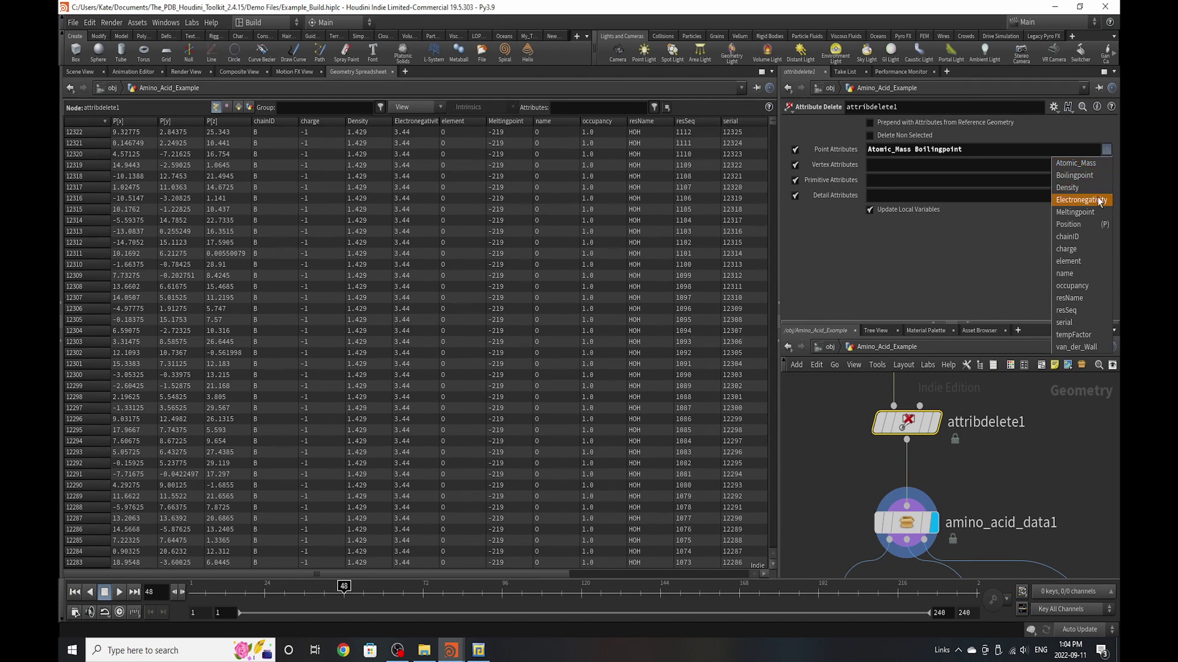
{"action": "left_click", "coordinate": [1084, 237]}
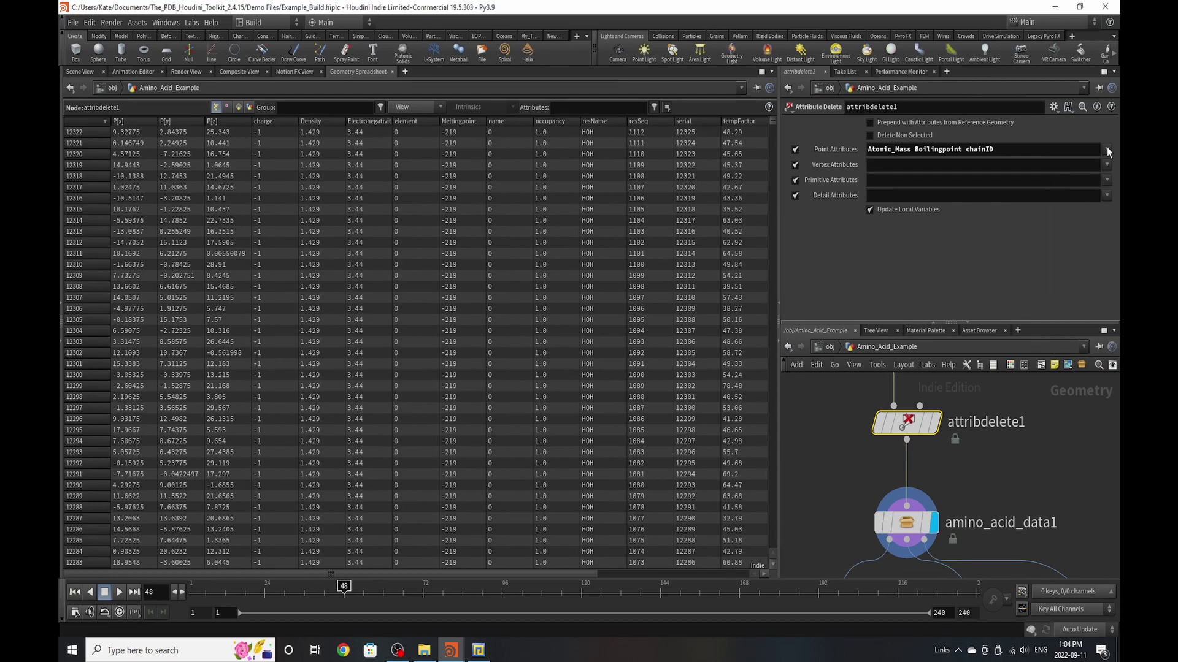
- Add tempFactor, serial, occupancy and Meltingpoint to the point attributes removed by attribdelete1
{"action": "left_click", "coordinate": [1107, 151]}
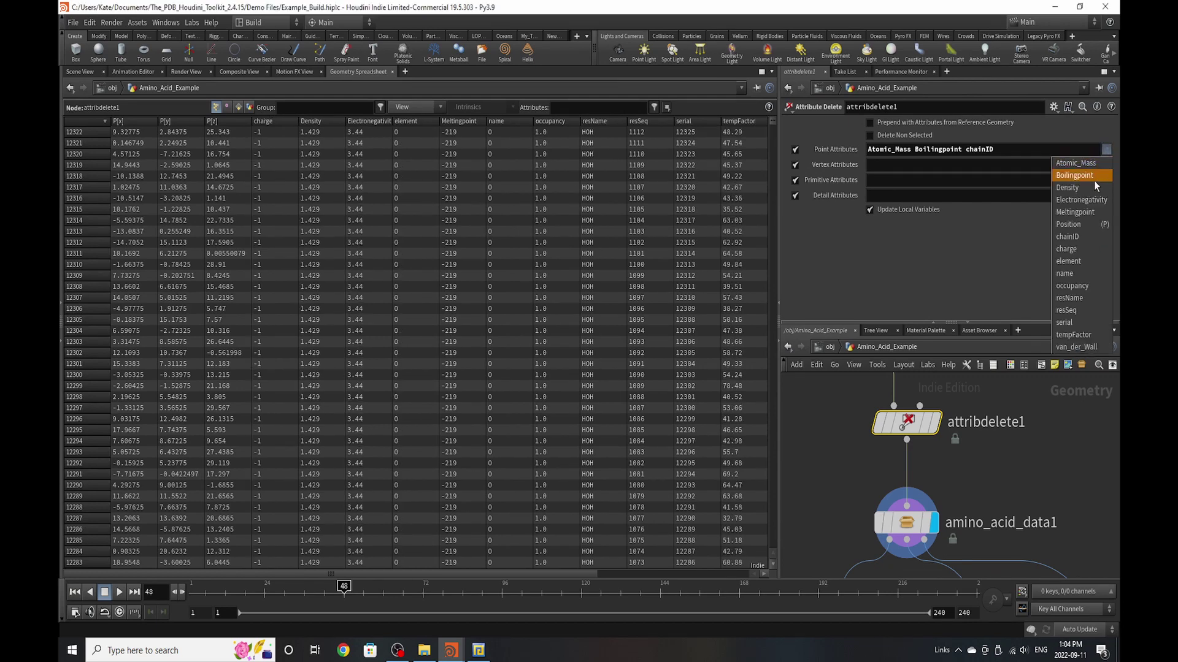
{"action": "left_click", "coordinate": [953, 222]}
{"action": "left_click", "coordinate": [1107, 149]}
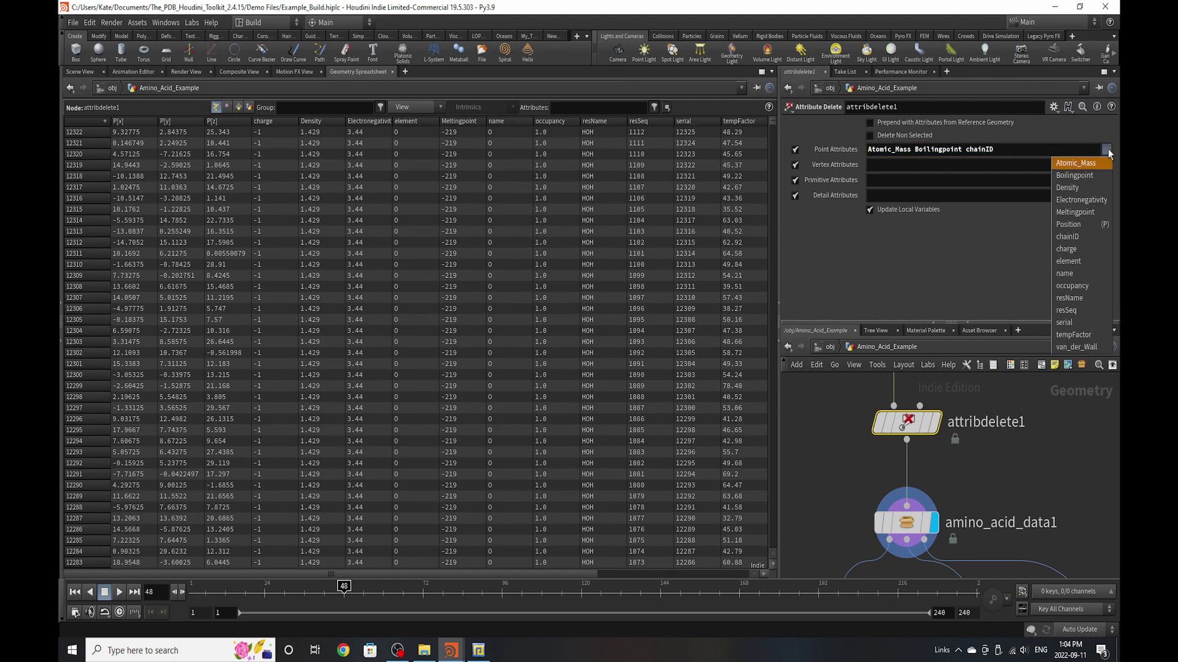
{"action": "left_click", "coordinate": [1093, 336]}
{"action": "left_click", "coordinate": [1106, 149]}
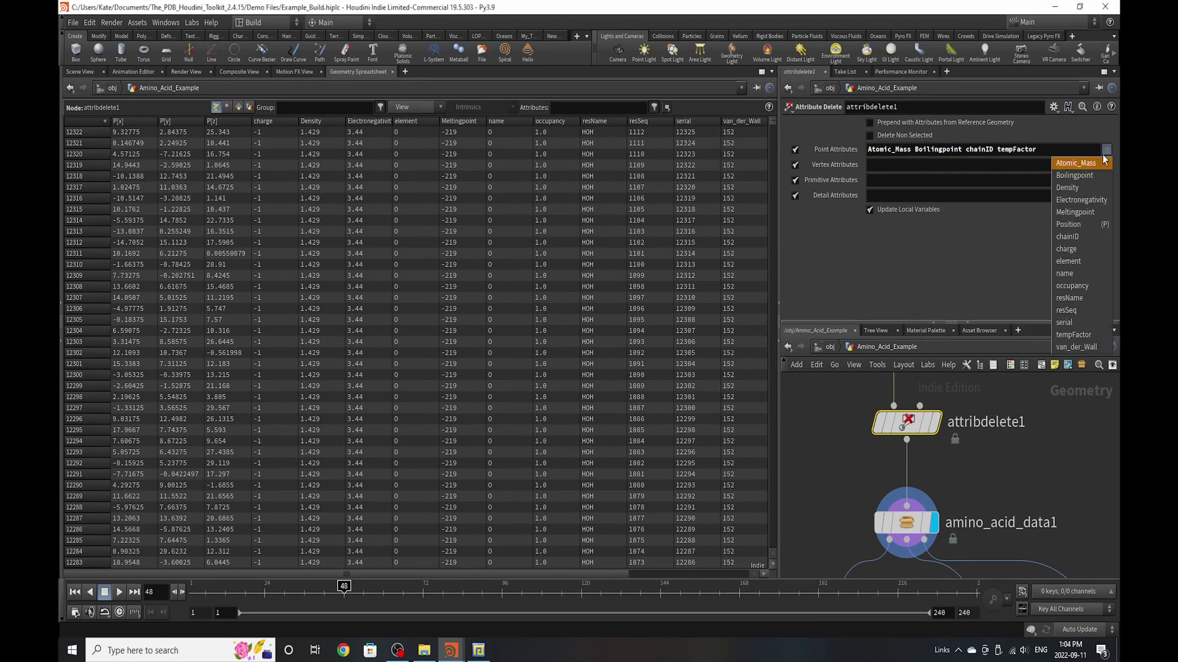
{"action": "left_click", "coordinate": [1074, 323]}
{"action": "left_click", "coordinate": [1106, 149]}
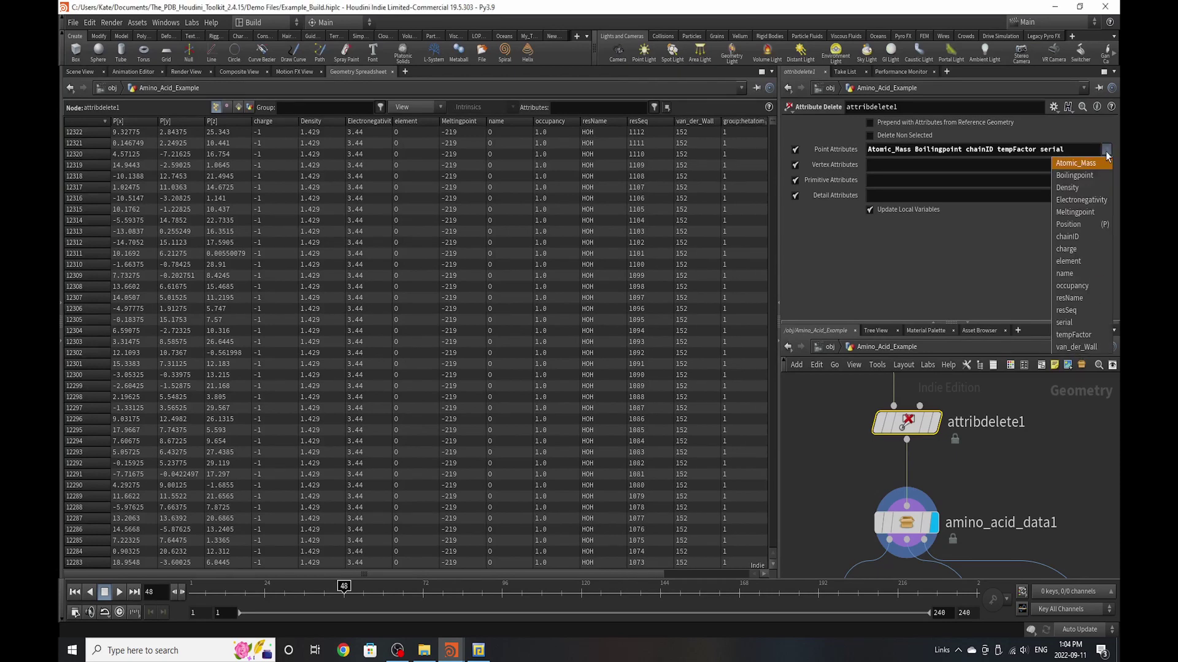
{"action": "left_click", "coordinate": [1082, 286]}
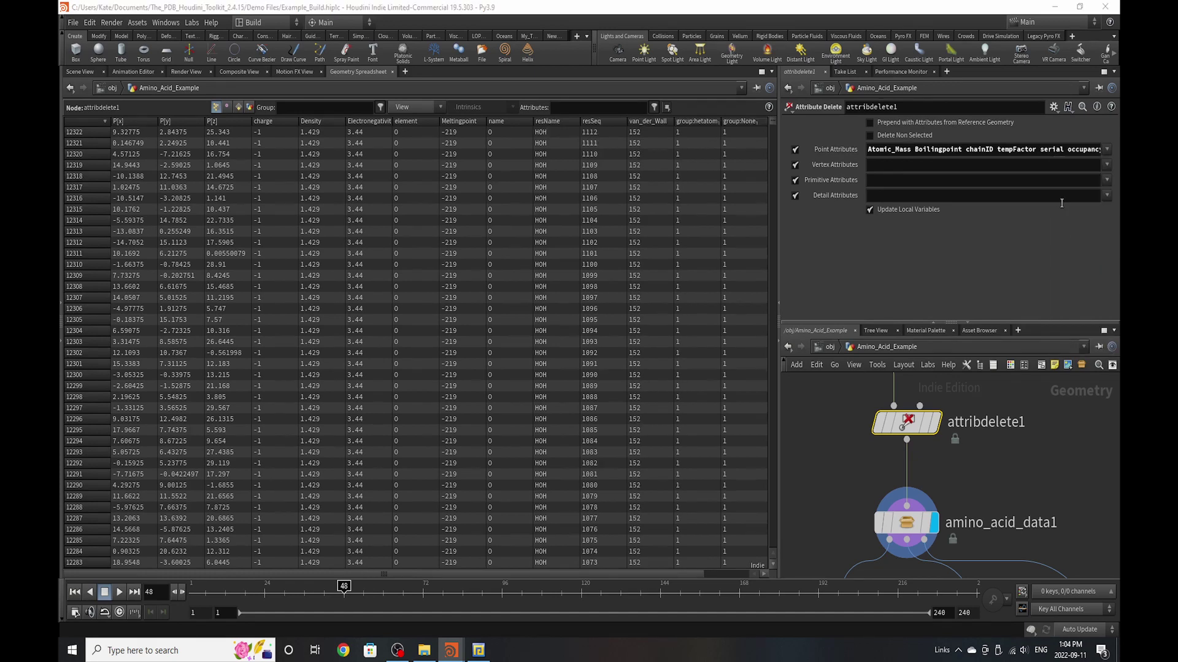
{"action": "left_click", "coordinate": [1107, 149]}
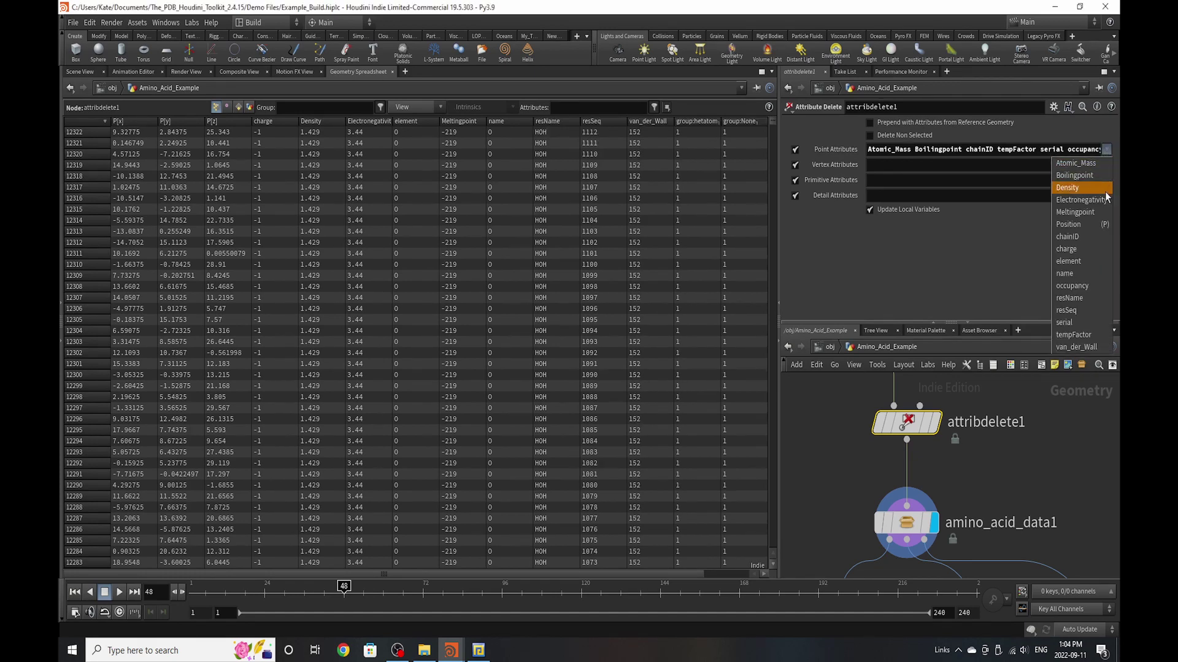
{"action": "left_click", "coordinate": [1097, 213]}
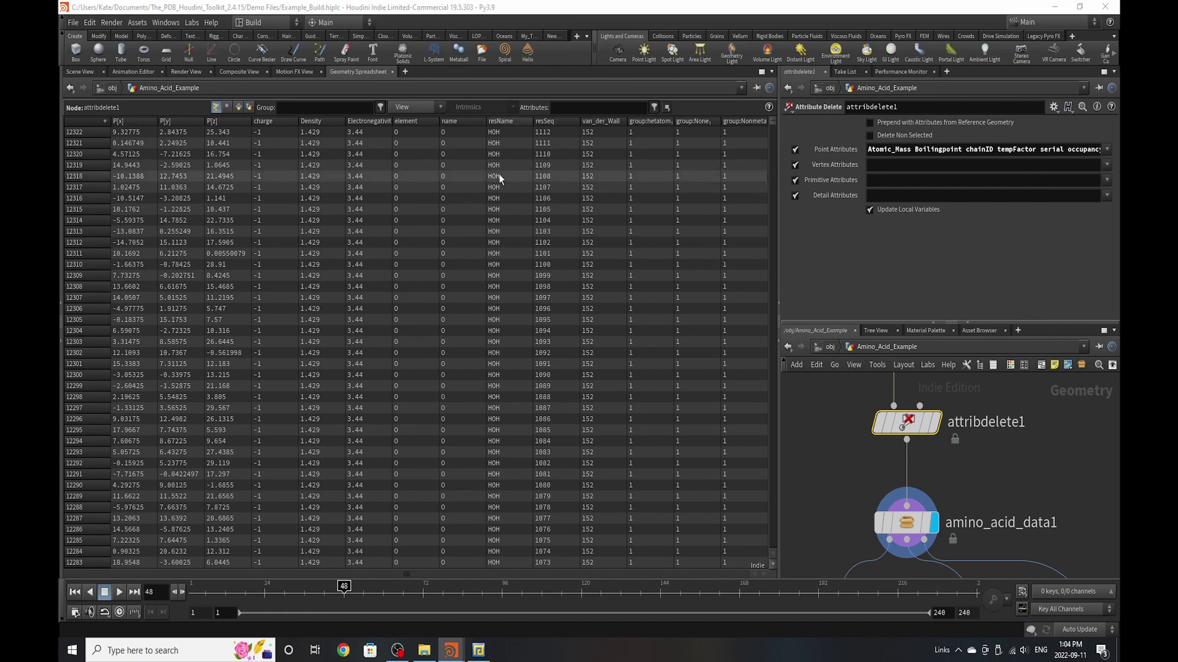
{"action": "left_click", "coordinate": [1108, 151]}
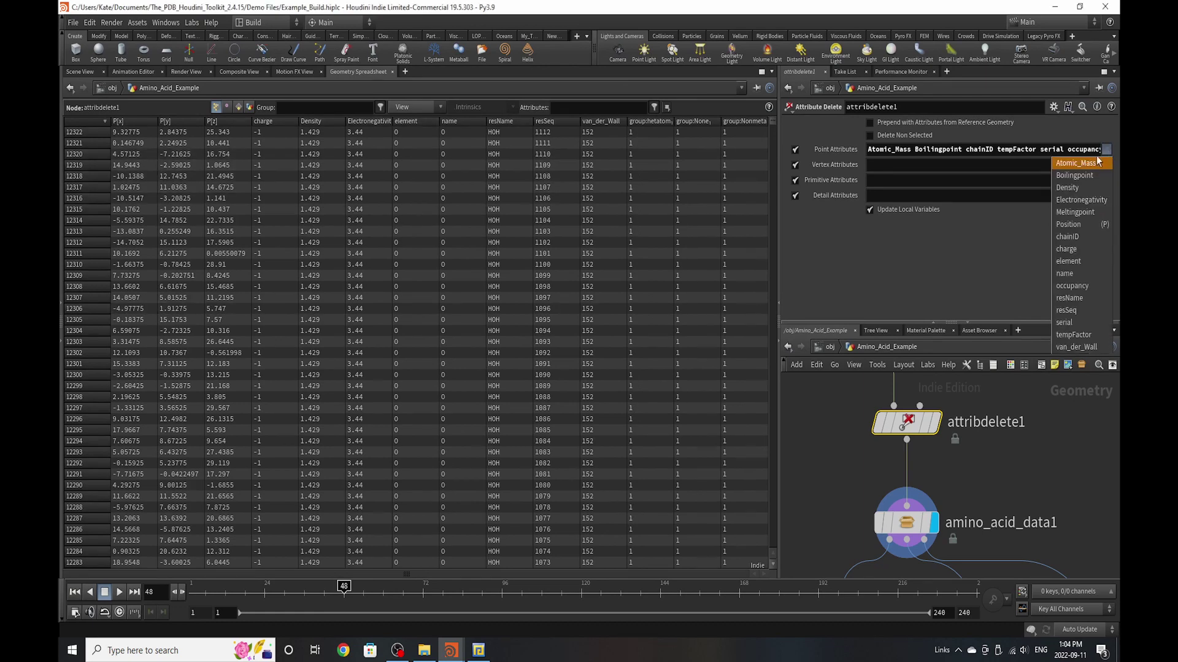
{"action": "left_click", "coordinate": [1049, 354]}
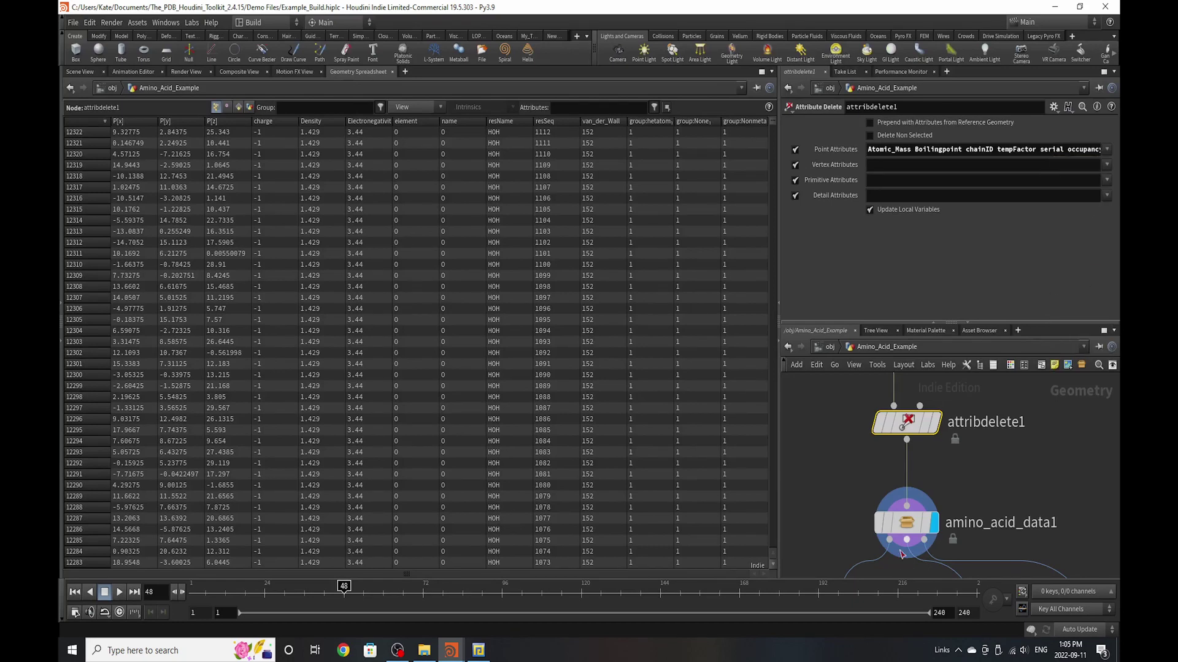
- Insert a Group Delete node between attribdelete1 and amino_acid_data1, with * as its group names to remove all groups
{"action": "scroll", "coordinate": [896, 553], "scroll_direction": "down", "scroll_amount": 2}
{"action": "left_click_drag", "start_coordinate": [904, 464], "coordinate": [904, 435]}
{"action": "key", "text": "Tab"}
{"action": "type", "text": "grou"}
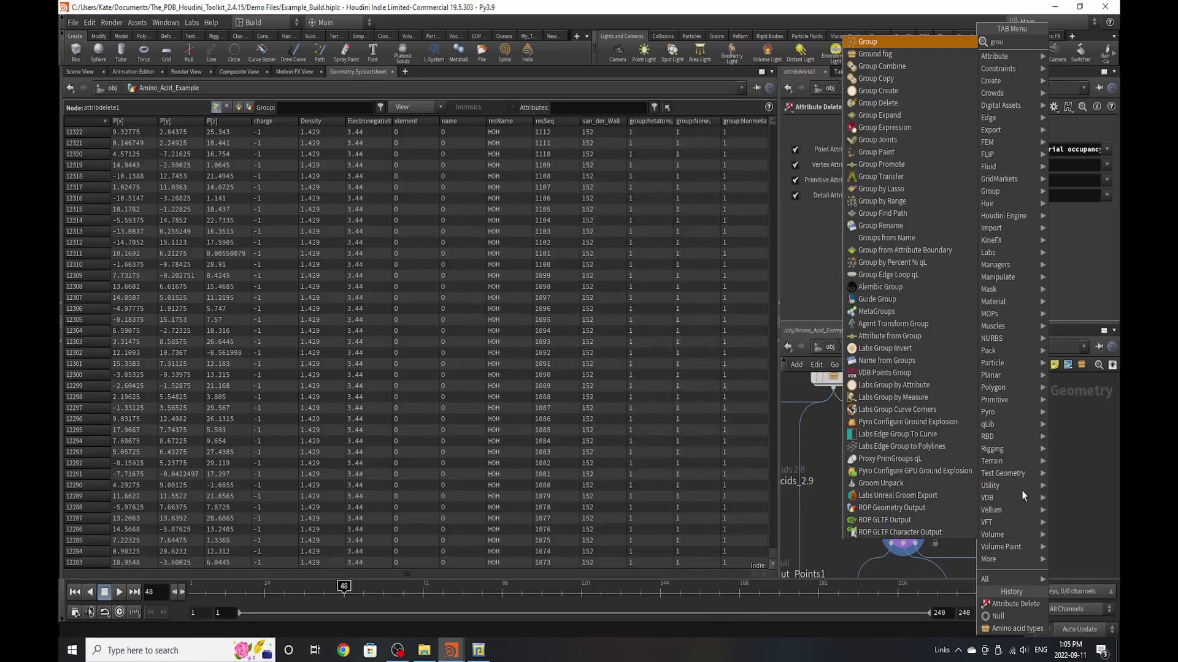
{"action": "left_click", "coordinate": [900, 106]}
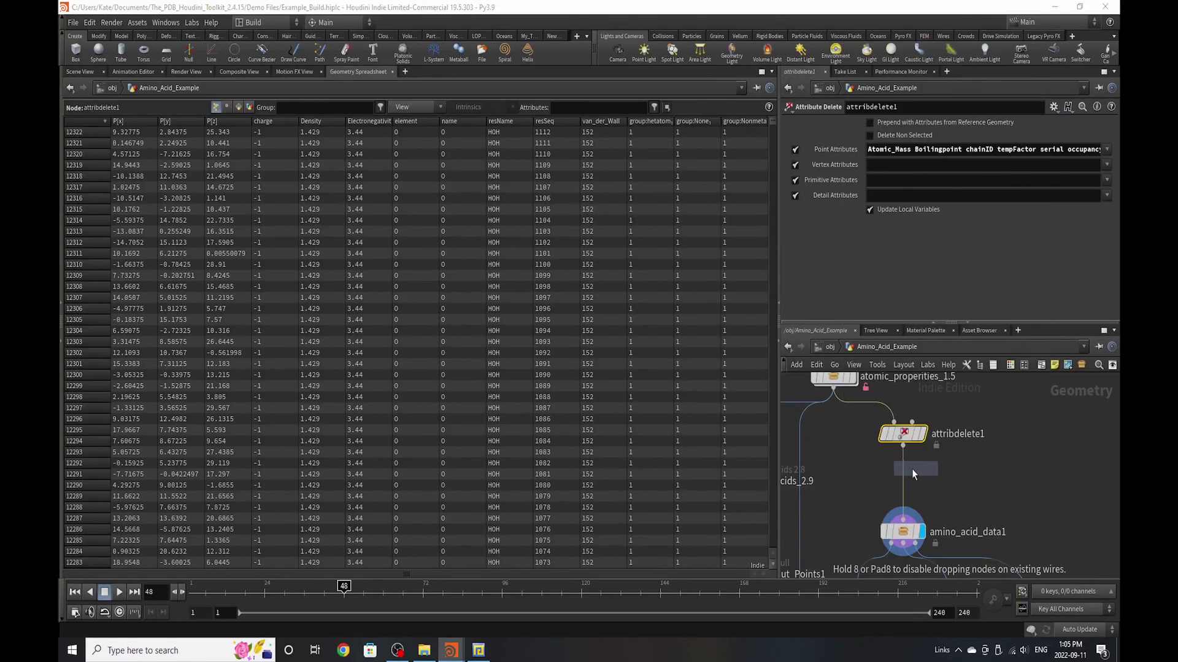
{"action": "left_click", "coordinate": [907, 467]}
{"action": "left_click", "coordinate": [977, 158]}
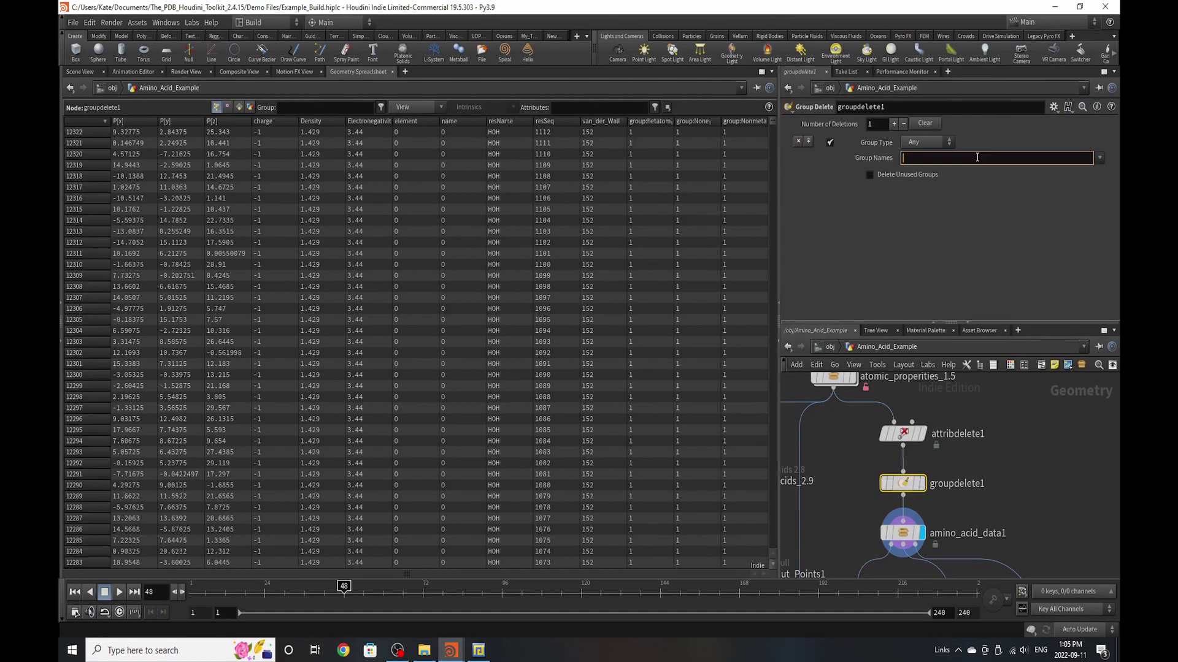
{"action": "key", "text": "Return"}
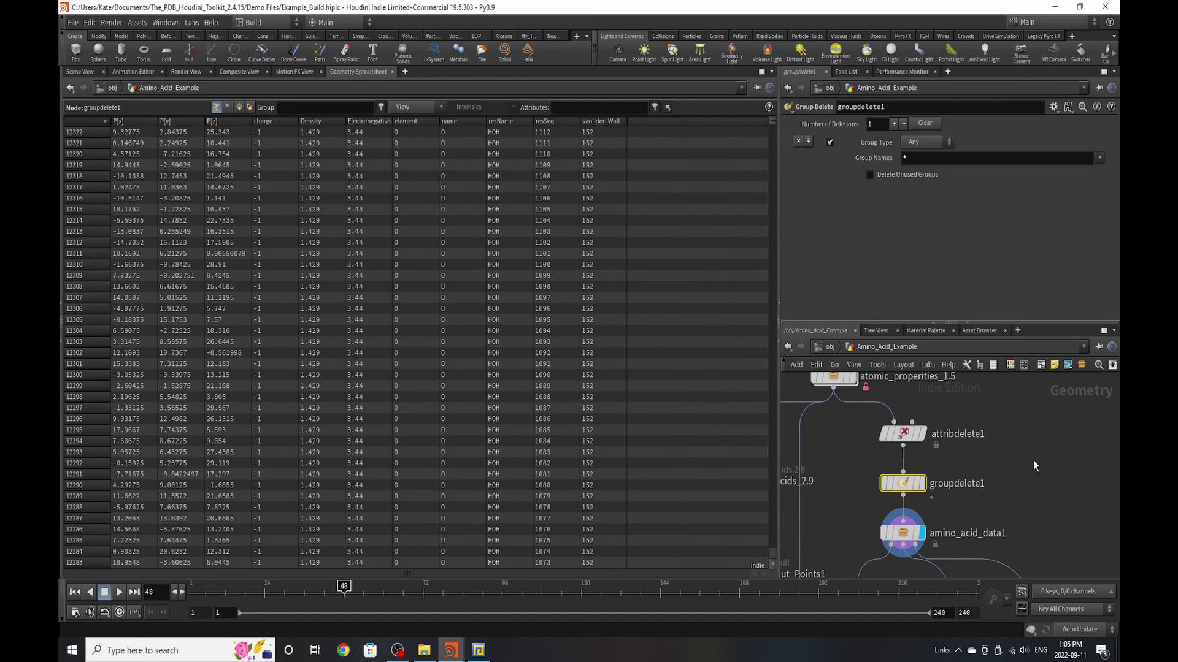
- Sort amino_acid_data1's points by descending Da and set the upper limit of Da Range to 204.23
{"action": "scroll", "coordinate": [900, 545], "scroll_direction": "up", "scroll_amount": 3}
{"action": "left_click", "coordinate": [899, 542]}
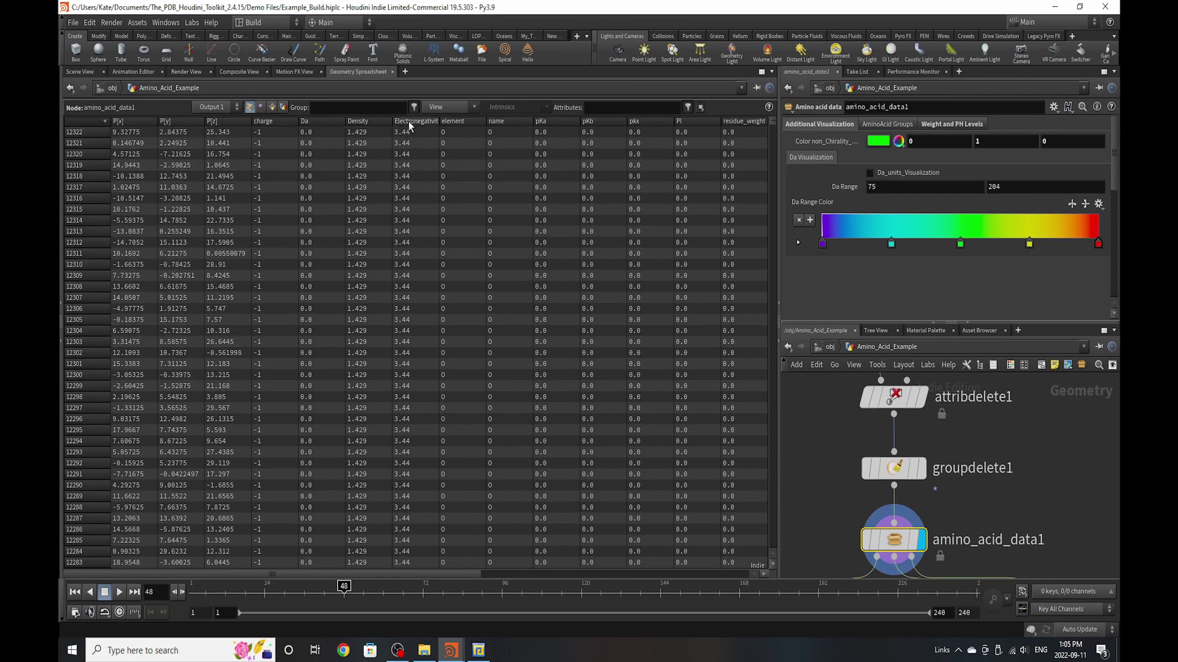
{"action": "left_click", "coordinate": [315, 123]}
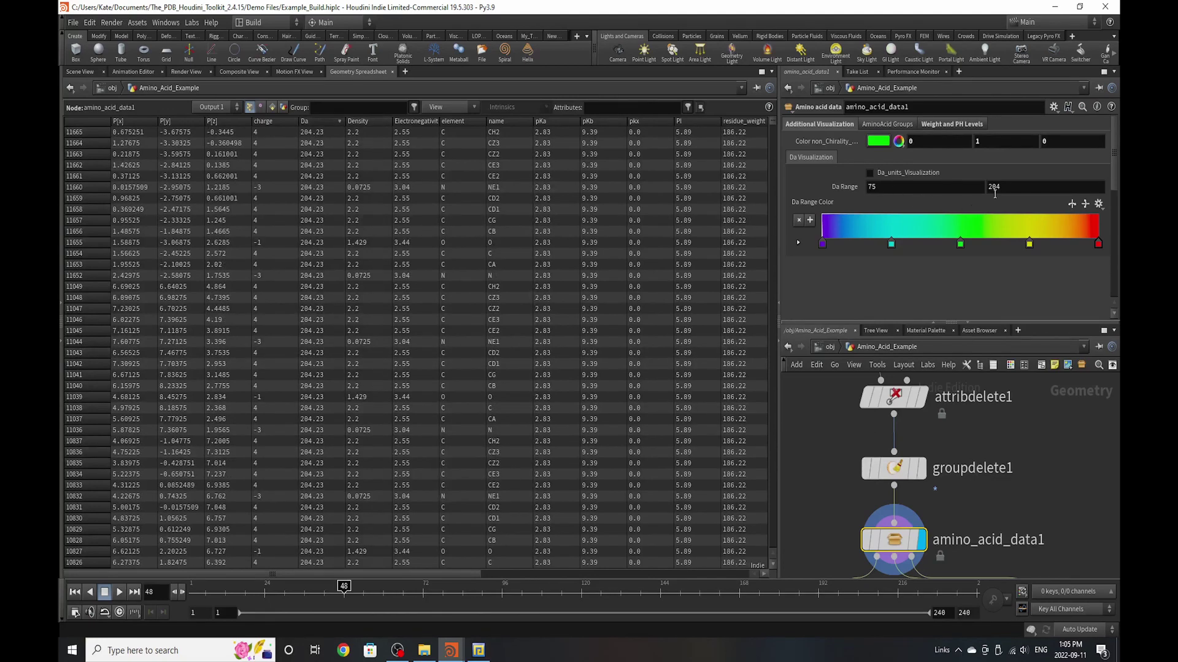
{"action": "left_click", "coordinate": [1022, 190]}
{"action": "type", "text": ".23"}
{"action": "key", "text": "Return"}
- Sort the points by ascending Da, find the lowest nonzero value, and set the lower limit of Da Range to 75.07
{"action": "left_click", "coordinate": [330, 122]}
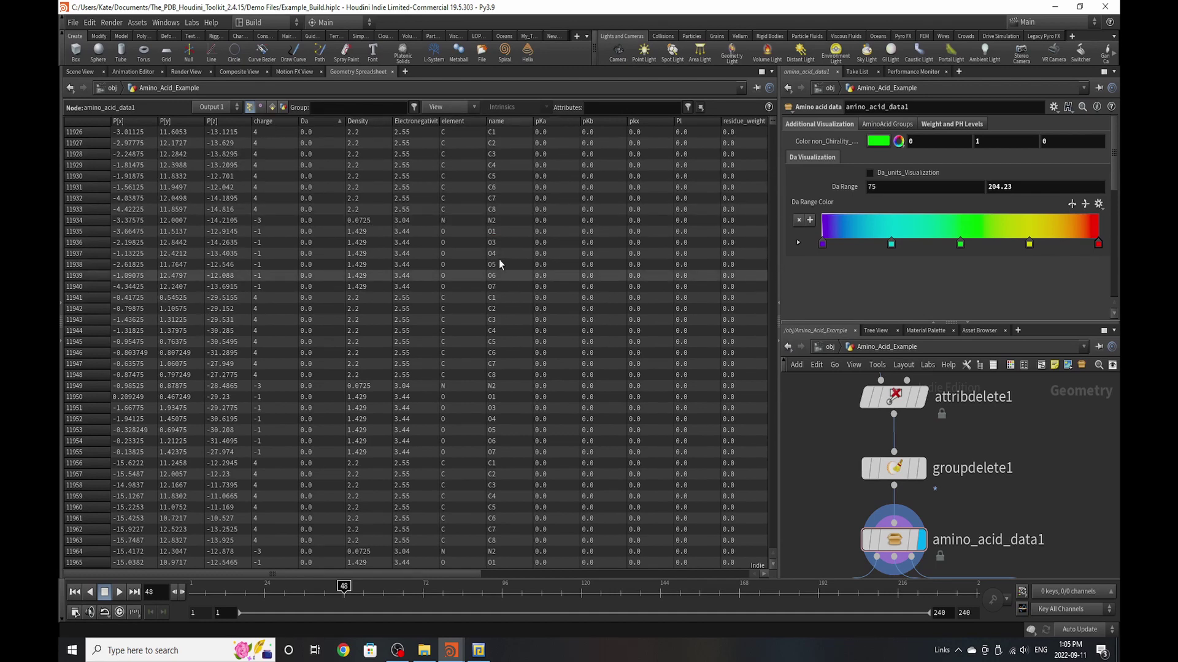
{"action": "left_click_drag", "start_coordinate": [397, 575], "coordinate": [723, 534]}
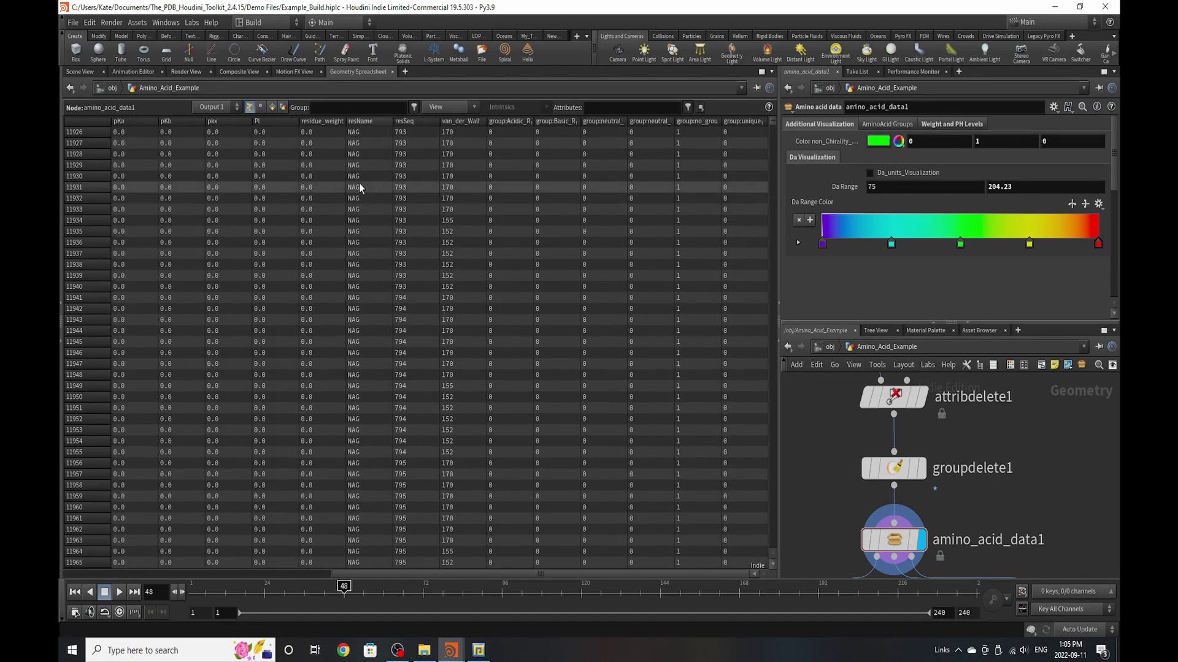
{"action": "left_click_drag", "start_coordinate": [582, 576], "coordinate": [390, 587]}
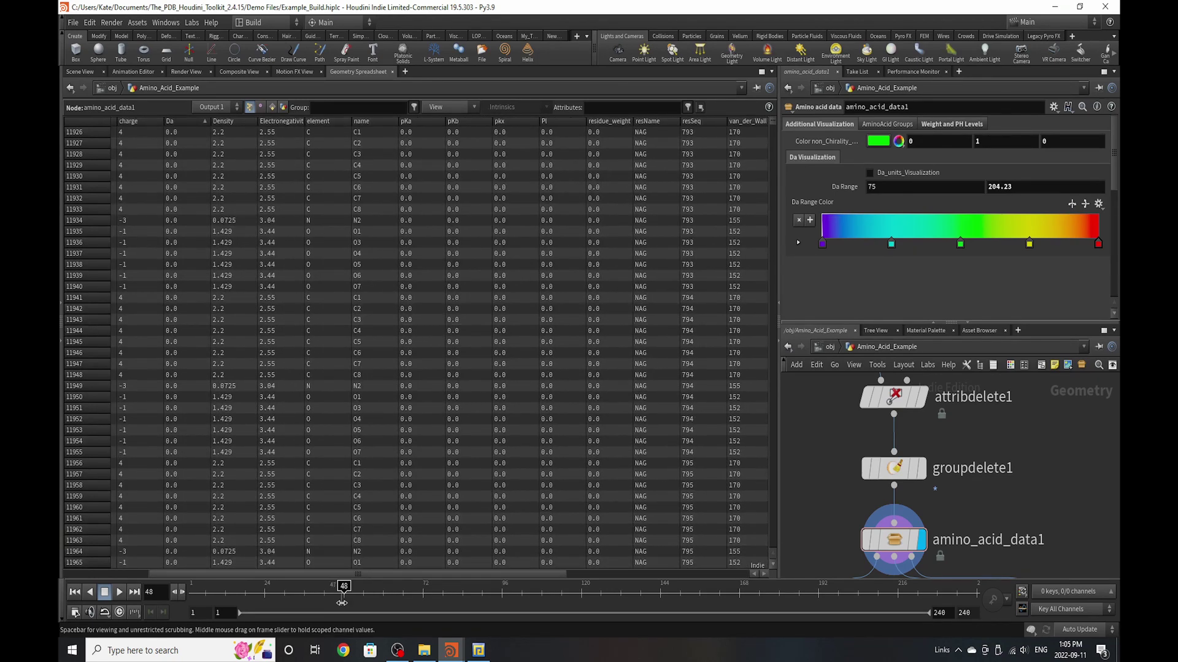
{"action": "scroll", "coordinate": [388, 558], "scroll_direction": "left", "scroll_amount": 1}
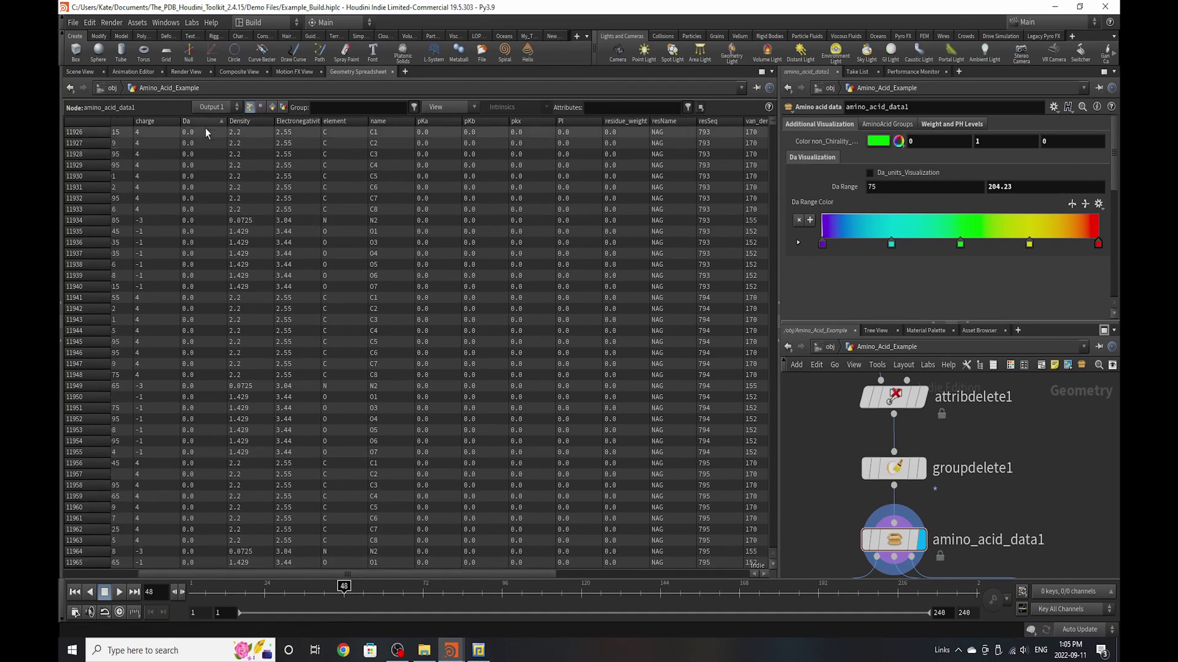
{"action": "mouse_move", "coordinate": [771, 123]}
{"action": "left_mouse_down"}
{"action": "mouse_move", "coordinate": [772, 151]}
{"action": "mouse_move", "coordinate": [767, 133]}
{"action": "left_mouse_up"}
{"action": "left_click", "coordinate": [905, 190]}
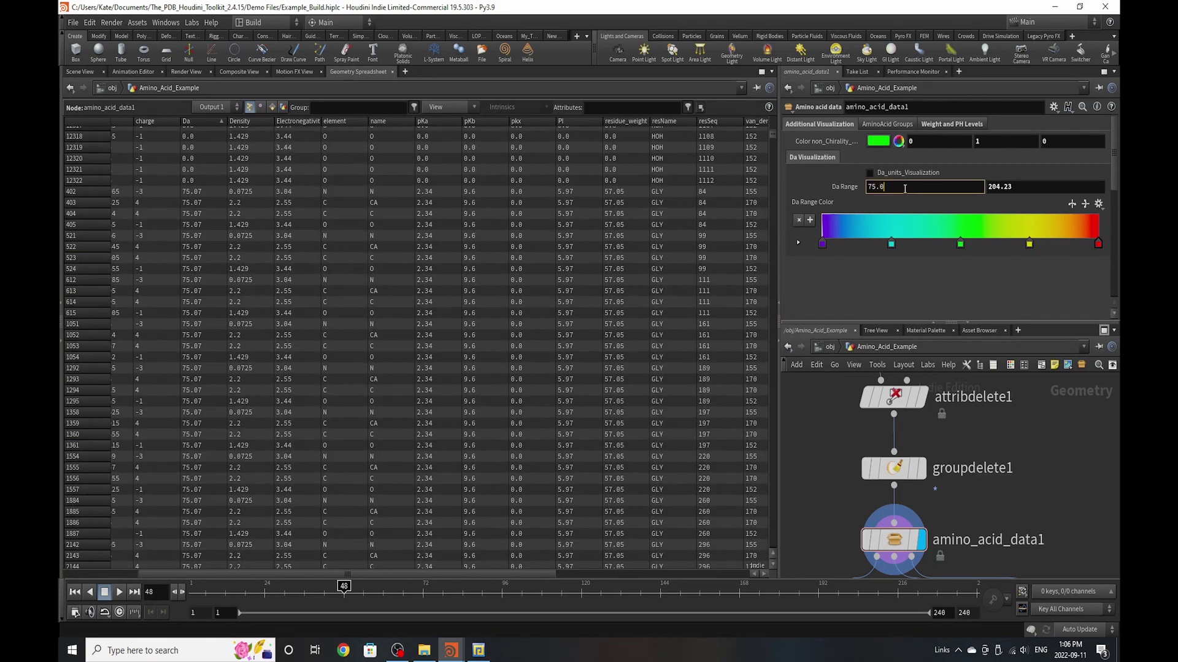
{"action": "left_click", "coordinate": [1045, 450]}
- Enable Da_units_Visualization on amino_acid_data1 and view the colored point cloud in the scene from another angle
{"action": "left_click", "coordinate": [73, 73]}
{"action": "left_click", "coordinate": [870, 173]}
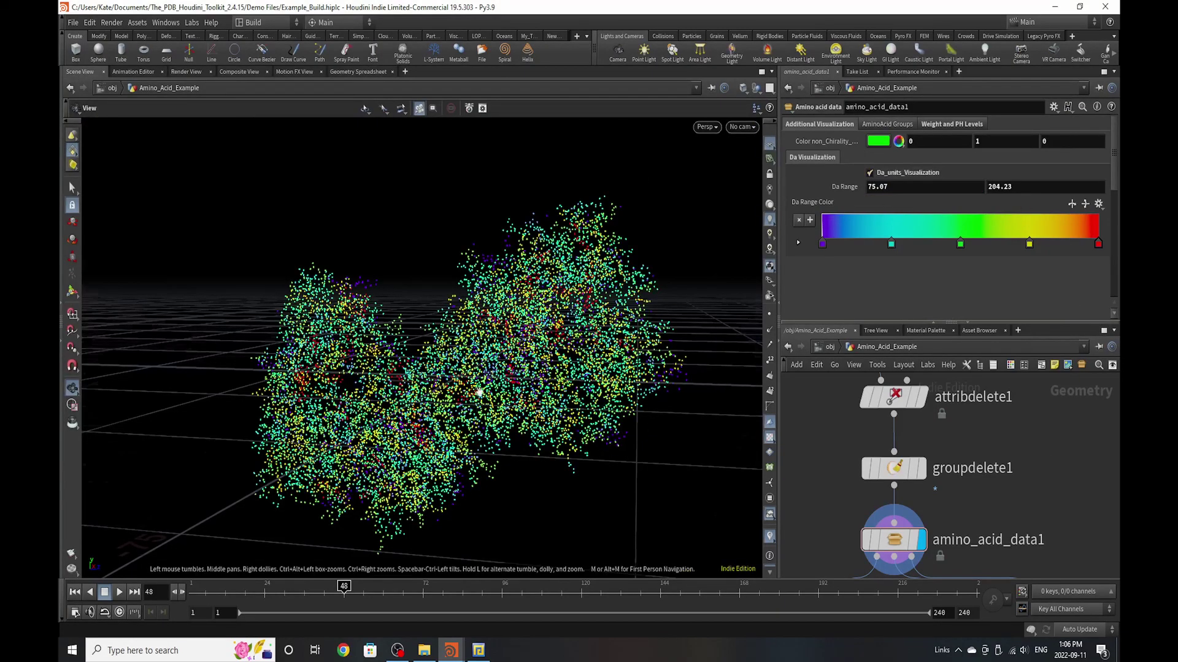
{"action": "left_click_drag", "start_coordinate": [485, 302], "coordinate": [409, 385]}
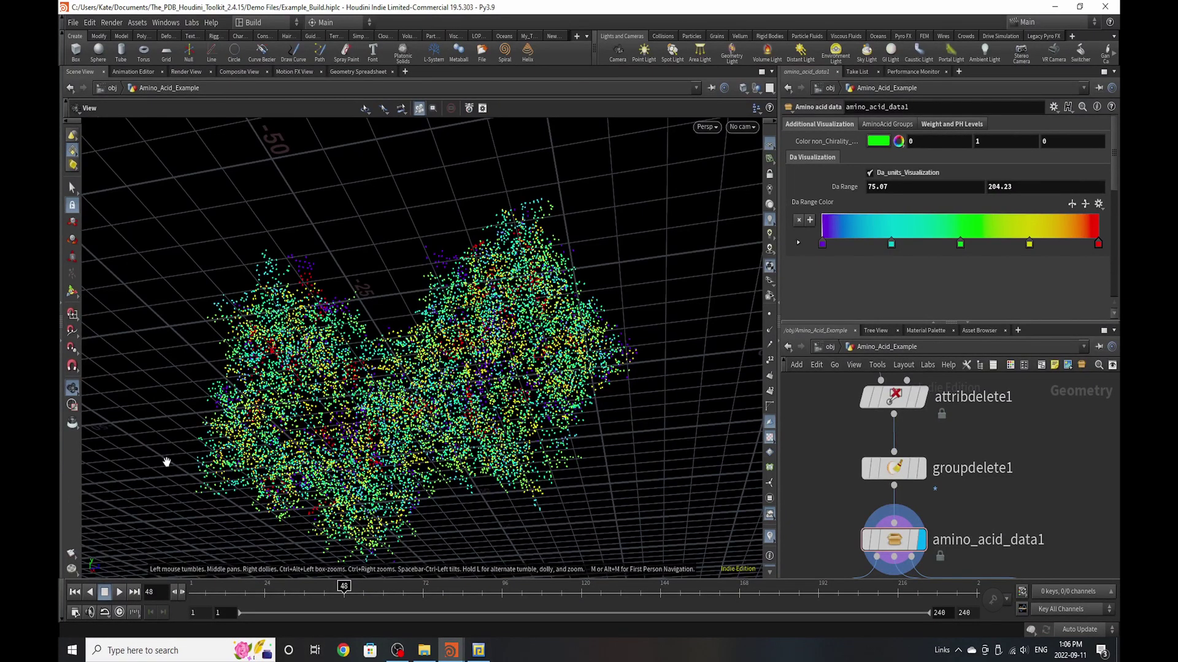
- Enable the switch_Basic_R amino acid group coloring on amino_acid_data1 and view the point cloud from a lower angle
{"action": "left_click", "coordinate": [891, 125]}
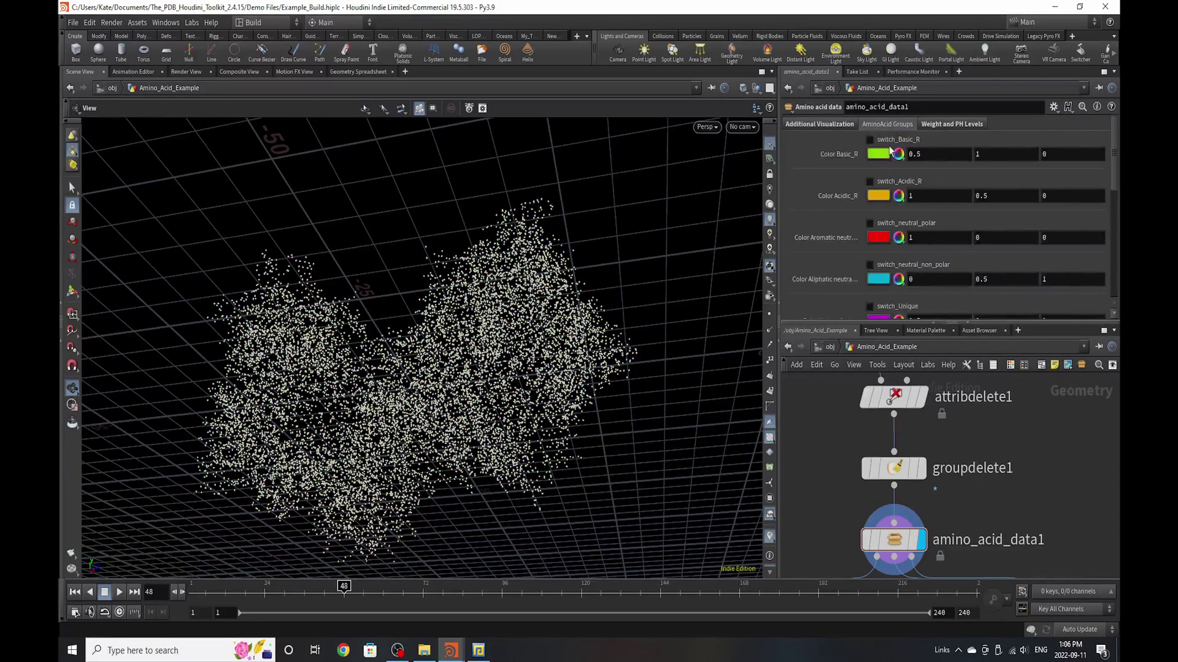
{"action": "left_click", "coordinate": [869, 140]}
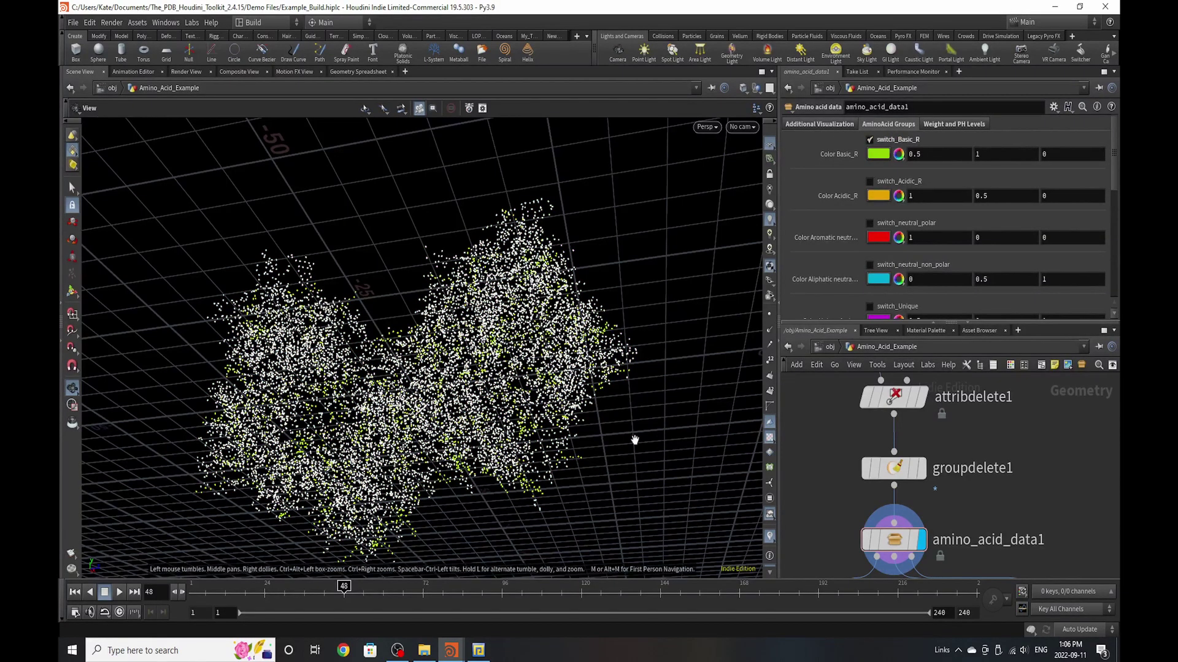
{"action": "left_click_drag", "start_coordinate": [402, 281], "coordinate": [460, 417]}
{"action": "scroll", "coordinate": [513, 497], "scroll_direction": "up", "scroll_amount": 4}
{"action": "left_click_drag", "start_coordinate": [539, 481], "coordinate": [576, 466]}
{"action": "right_click_drag", "start_coordinate": [575, 466], "coordinate": [515, 523]}
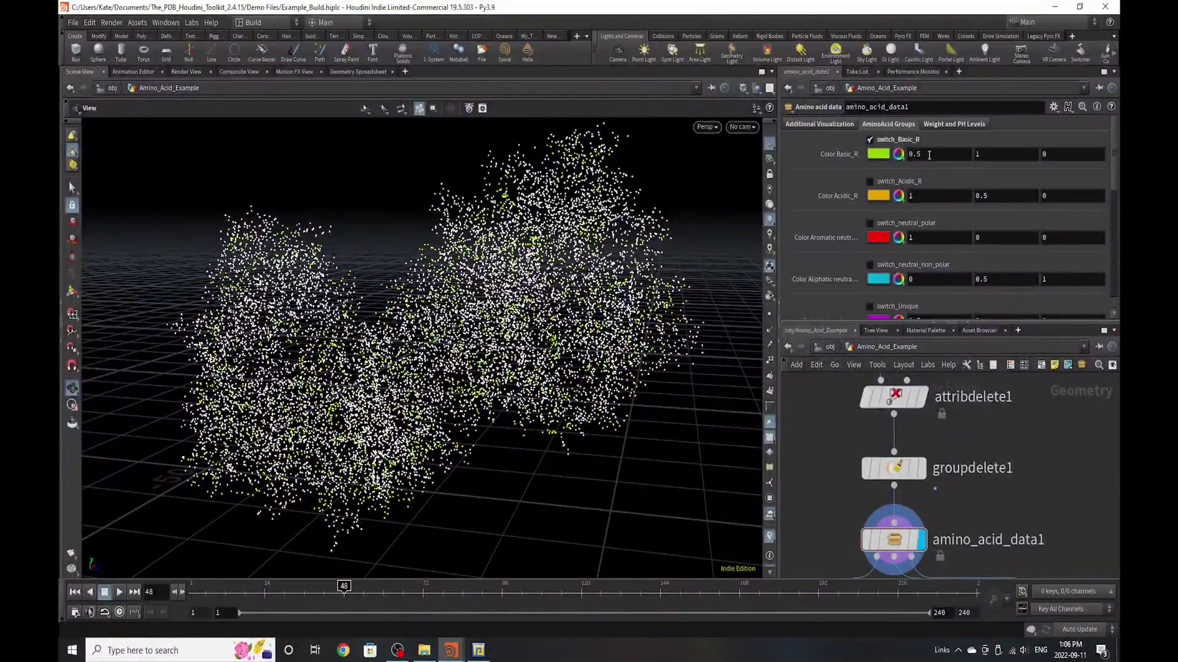
- Switch the amino acid group coloring from switch_Basic_R to switch_Acidic_R and view the point cloud
{"action": "left_click", "coordinate": [893, 141]}
{"action": "left_click", "coordinate": [884, 186]}
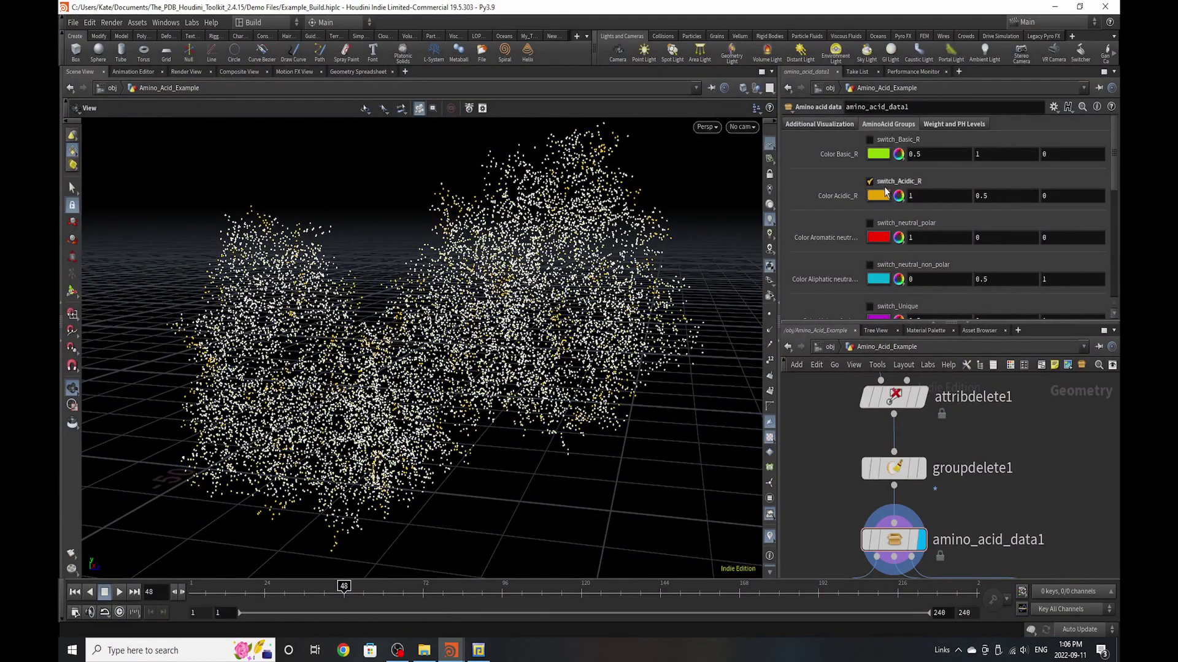
{"action": "left_click_drag", "start_coordinate": [596, 267], "coordinate": [590, 248]}
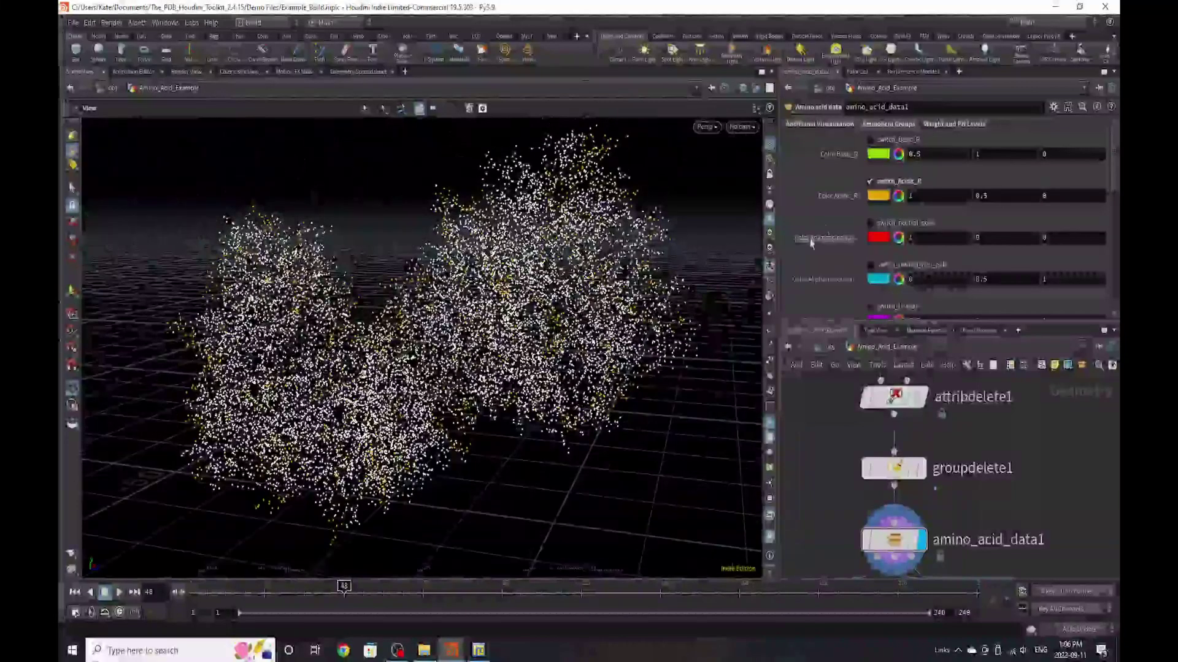
- Enable switch_Basic_R, switch_neutral_polar, switch_neutral_non_polar and switch_Unique in addition to the acidic group coloring
{"action": "left_click", "coordinate": [894, 140]}
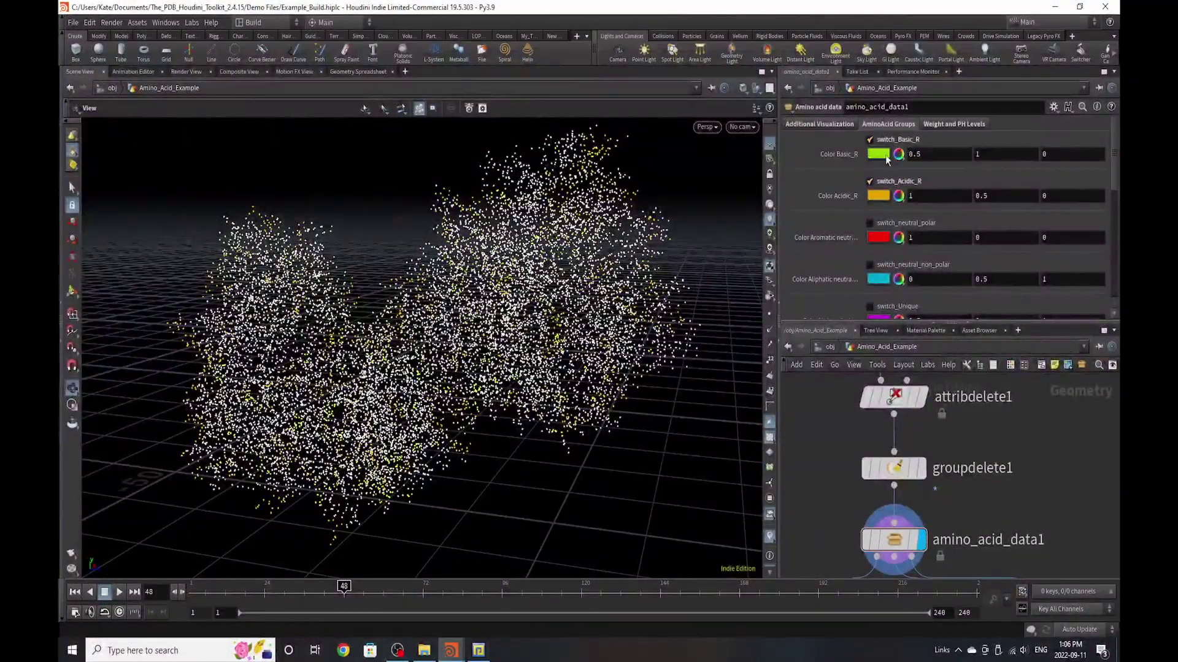
{"action": "left_click", "coordinate": [920, 224]}
{"action": "mouse_move", "coordinate": [371, 330]}
{"action": "left_mouse_down"}
{"action": "mouse_move", "coordinate": [381, 296]}
{"action": "mouse_move", "coordinate": [373, 351]}
{"action": "left_mouse_up"}
{"action": "left_click_drag", "start_coordinate": [374, 288], "coordinate": [485, 334]}
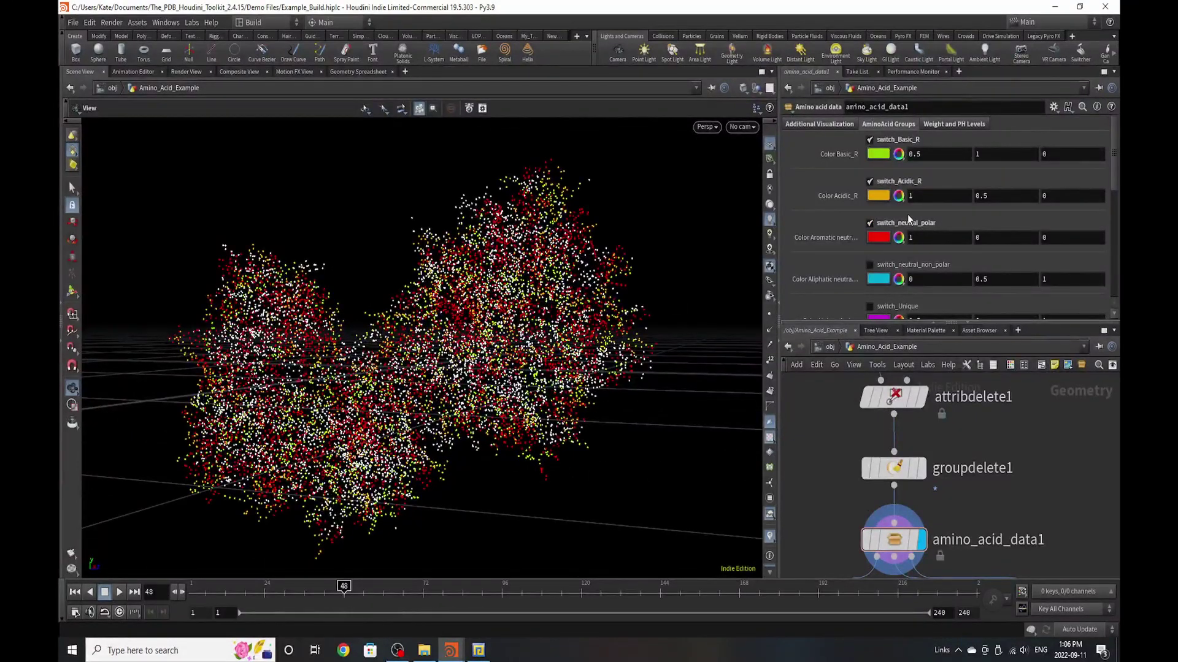
{"action": "left_click", "coordinate": [913, 267]}
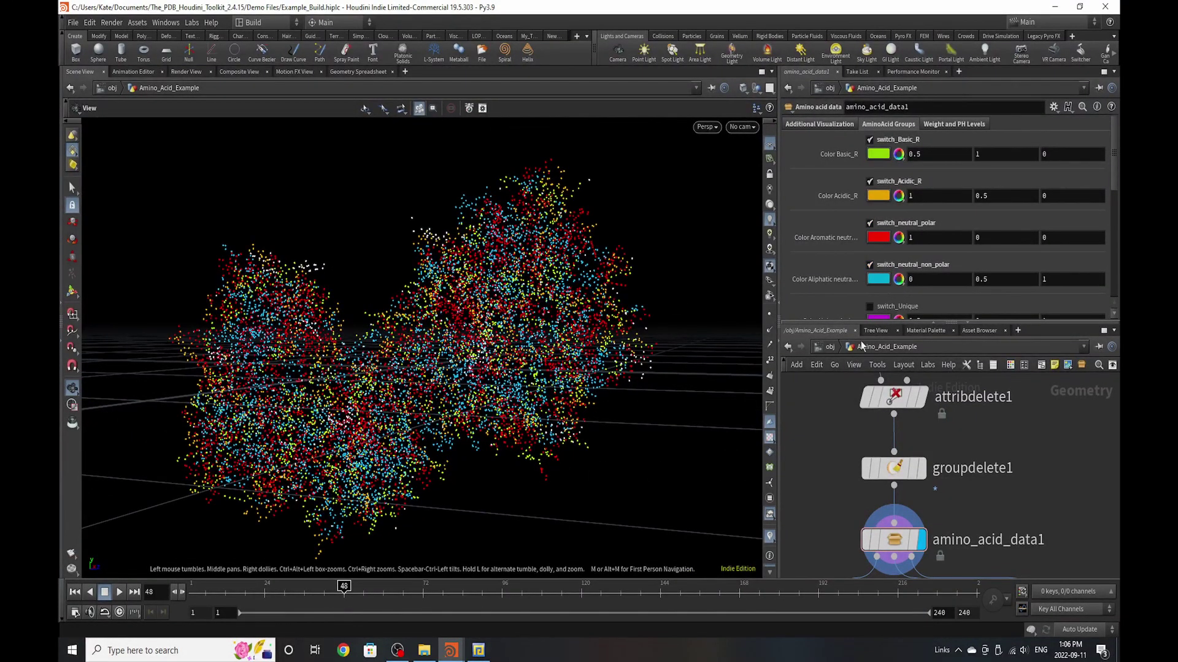
{"action": "scroll", "coordinate": [938, 288], "scroll_direction": "down", "scroll_amount": 2}
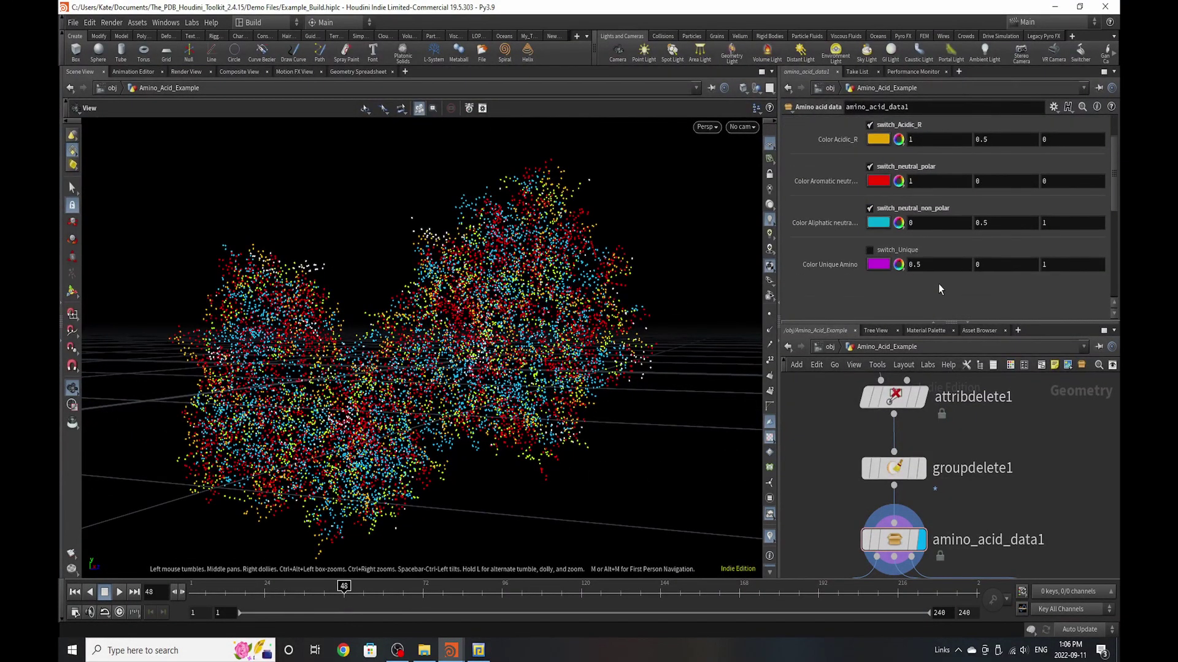
{"action": "left_click", "coordinate": [897, 253]}
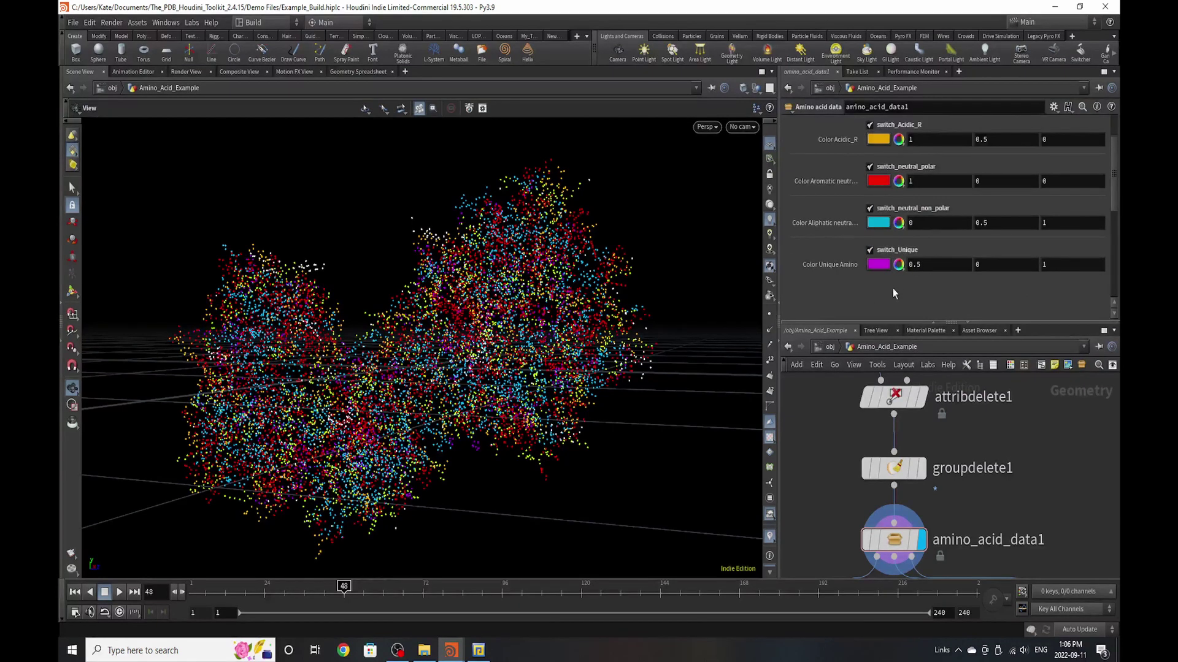
- Turn off all five amino acid group color switches on amino_acid_data1
{"action": "scroll", "coordinate": [889, 288], "scroll_direction": "up", "scroll_amount": 2}
{"action": "scroll", "coordinate": [909, 264], "scroll_direction": "down", "scroll_amount": 2}
{"action": "left_click", "coordinate": [929, 208]}
{"action": "scroll", "coordinate": [912, 234], "scroll_direction": "up", "scroll_amount": 2}
{"action": "left_click", "coordinate": [913, 223]}
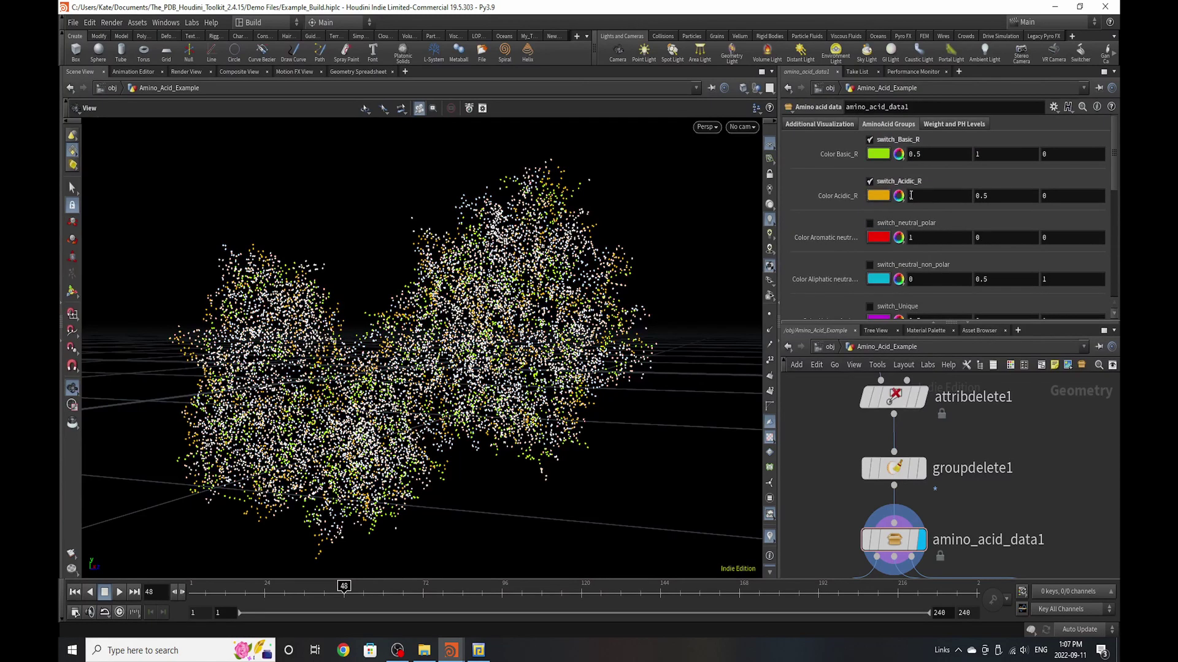
{"action": "left_click", "coordinate": [908, 182]}
{"action": "left_click", "coordinate": [889, 144]}
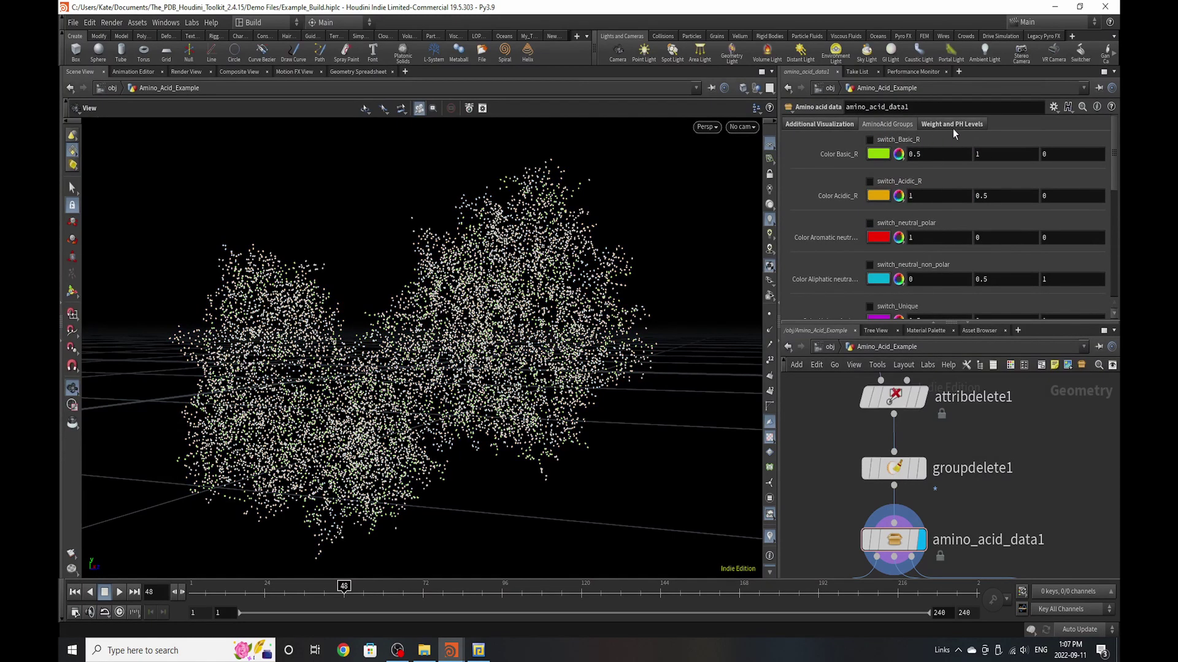
- Set the lower limit of Range residue_weight to 57.05 and sort the points by descending residue_weight to check the upper limit
{"action": "left_click", "coordinate": [952, 125]}
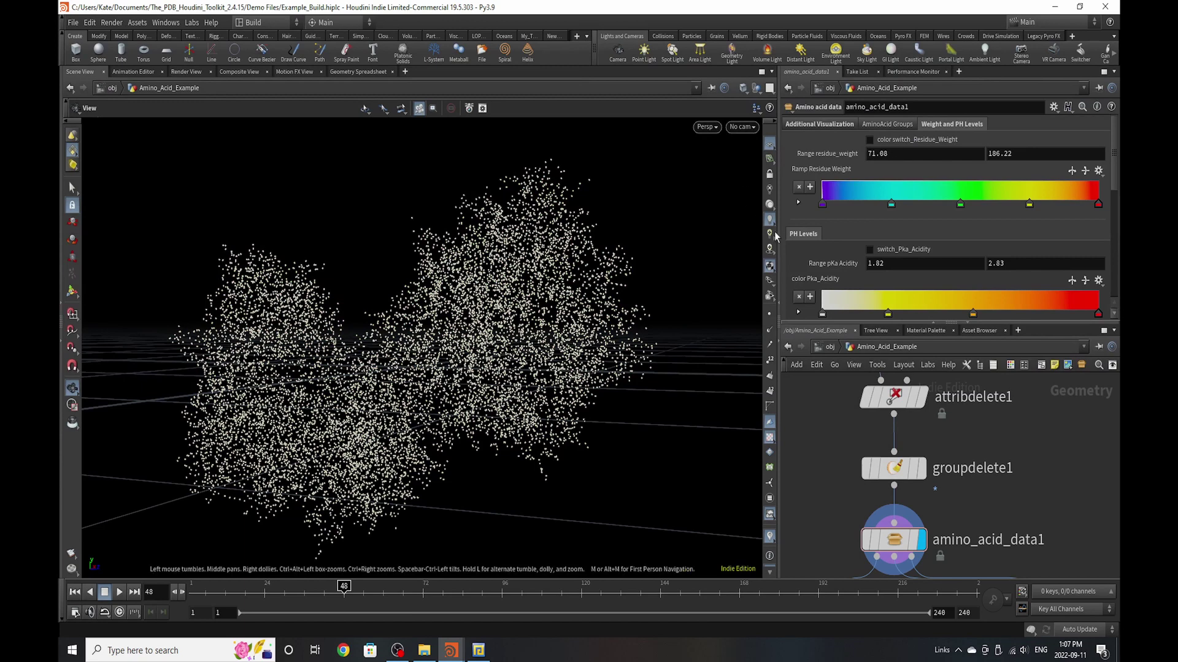
{"action": "left_click", "coordinate": [358, 71]}
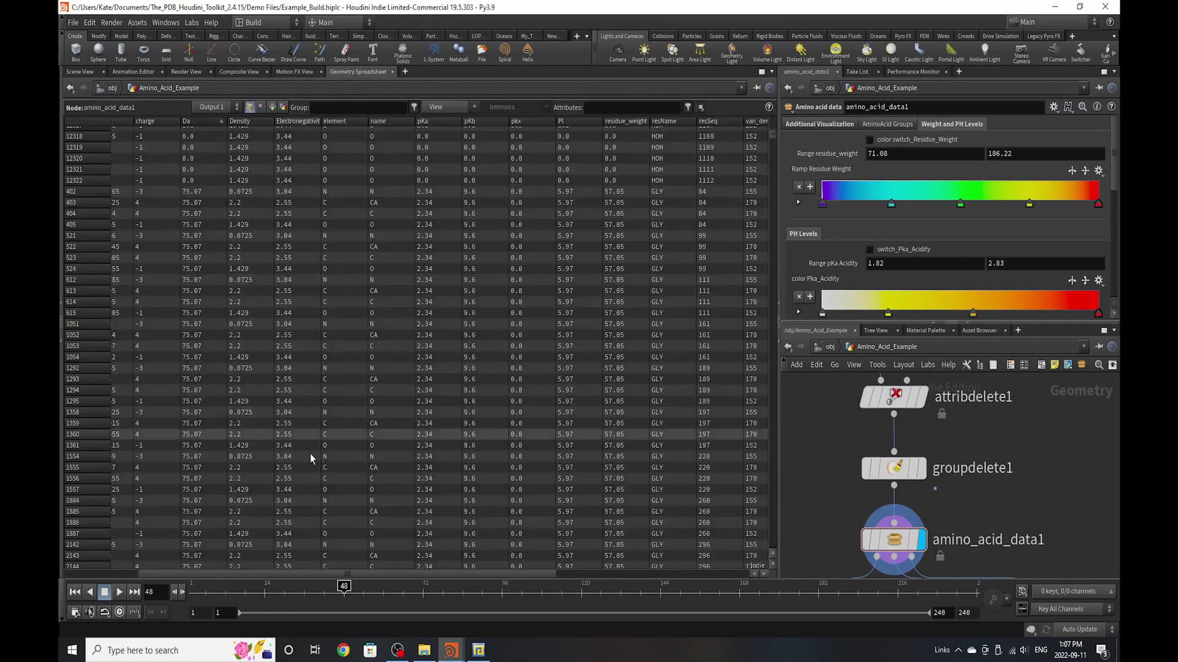
{"action": "left_click_drag", "start_coordinate": [478, 574], "coordinate": [683, 576]}
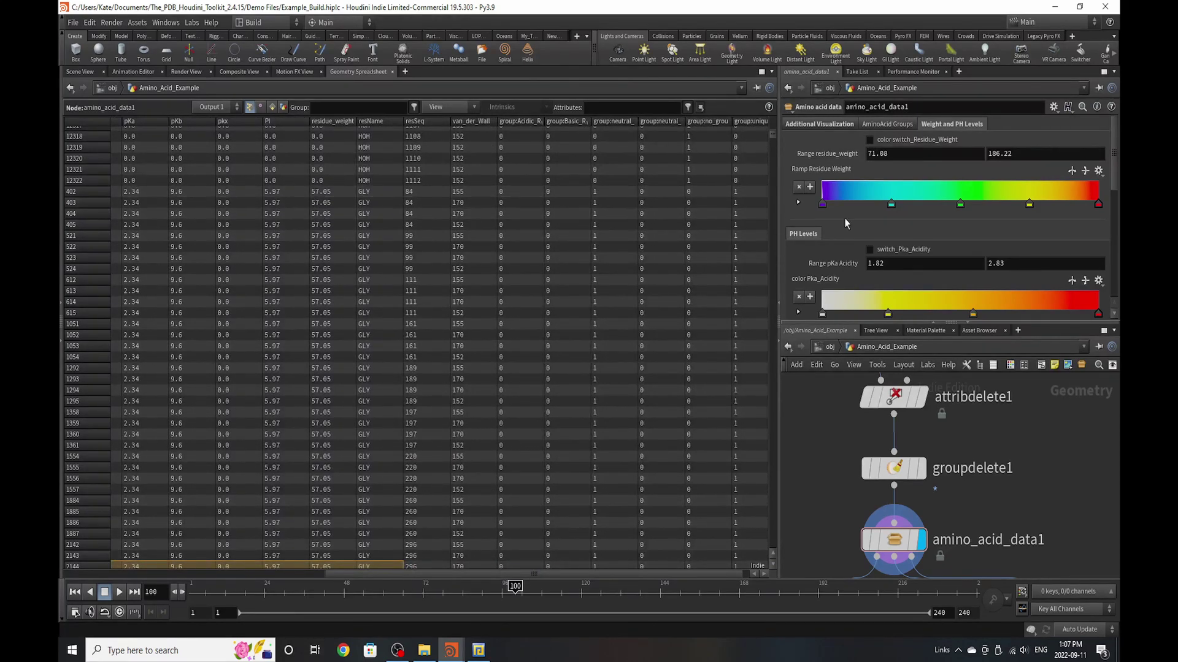
{"action": "left_click", "coordinate": [887, 154]}
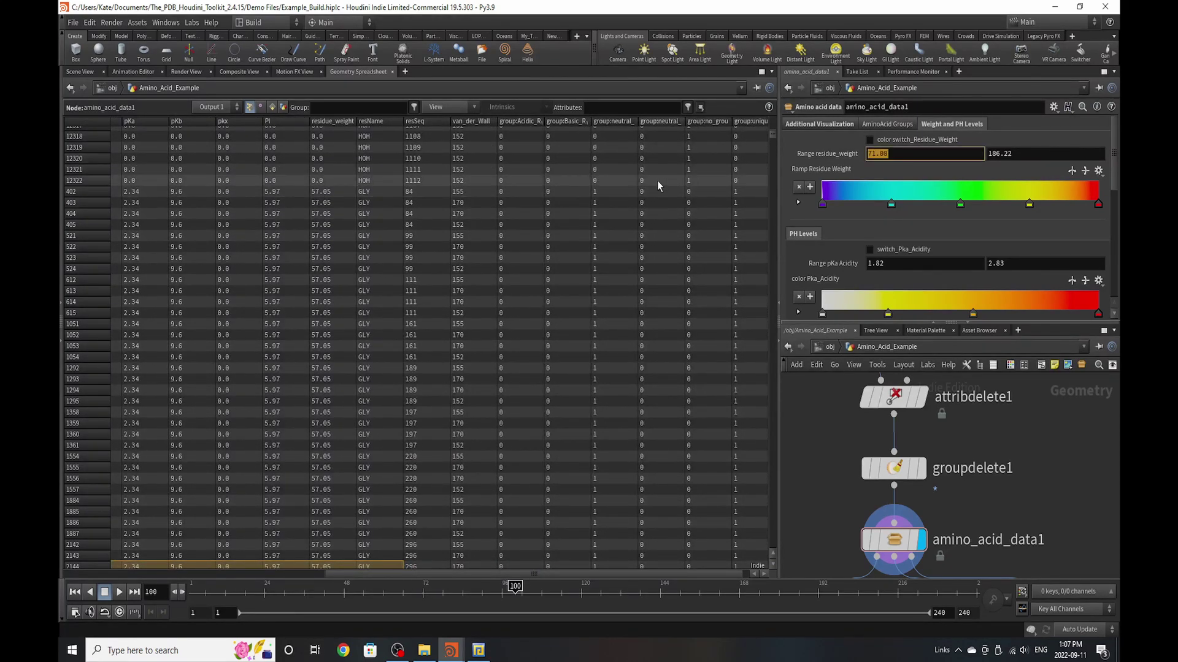
{"action": "type", "text": "57"}
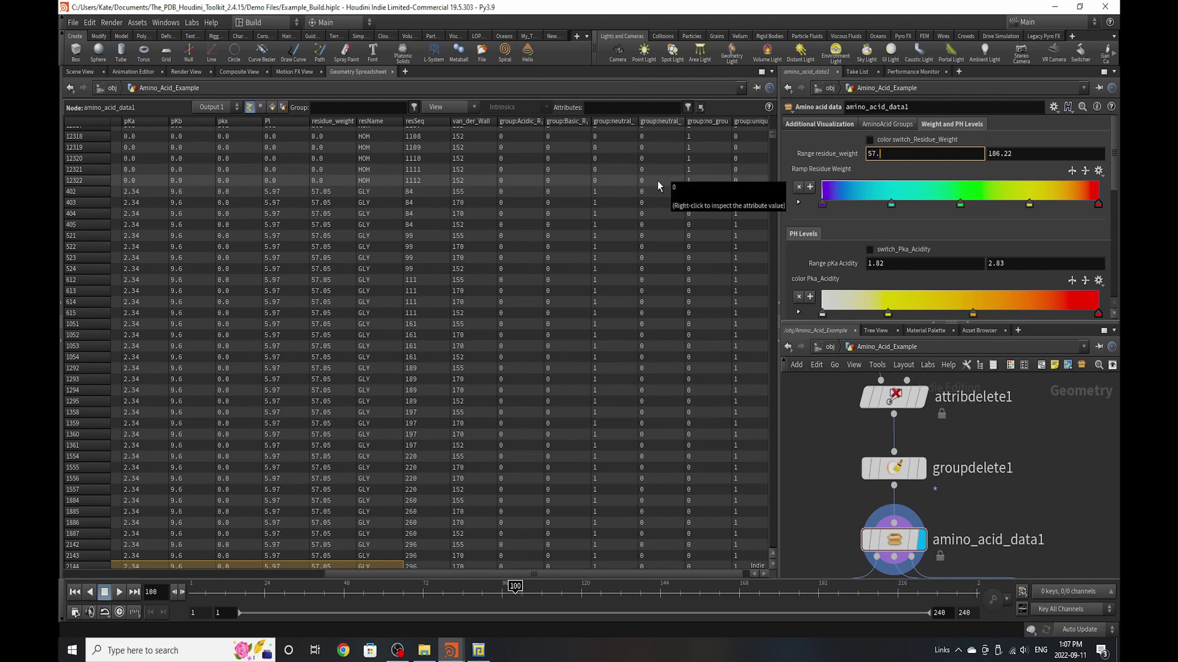
{"action": "type", "text": ".05"}
{"action": "key", "text": "Return"}
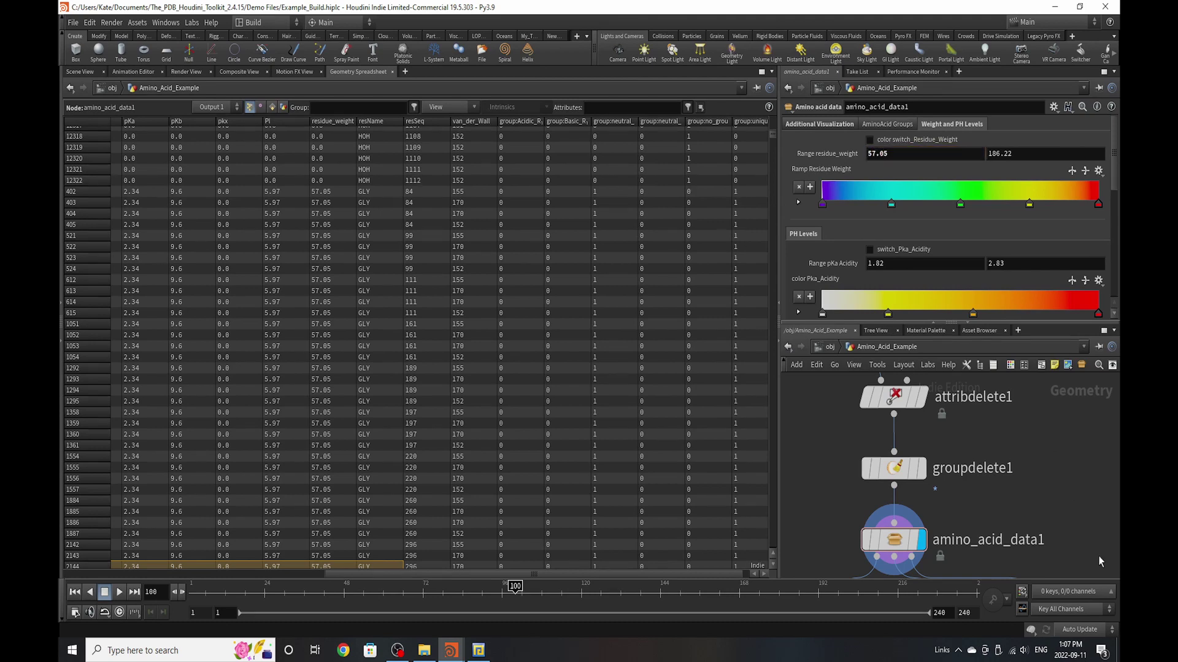
{"action": "left_click", "coordinate": [333, 122]}
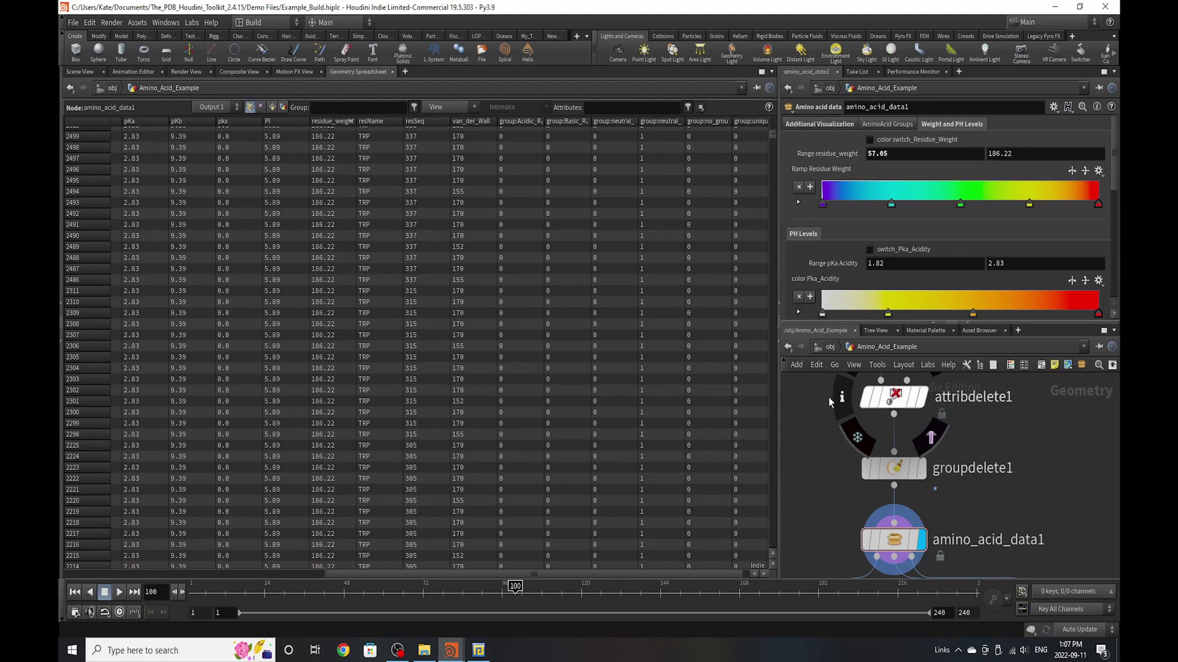
{"action": "left_click_drag", "start_coordinate": [774, 134], "coordinate": [776, 105]}
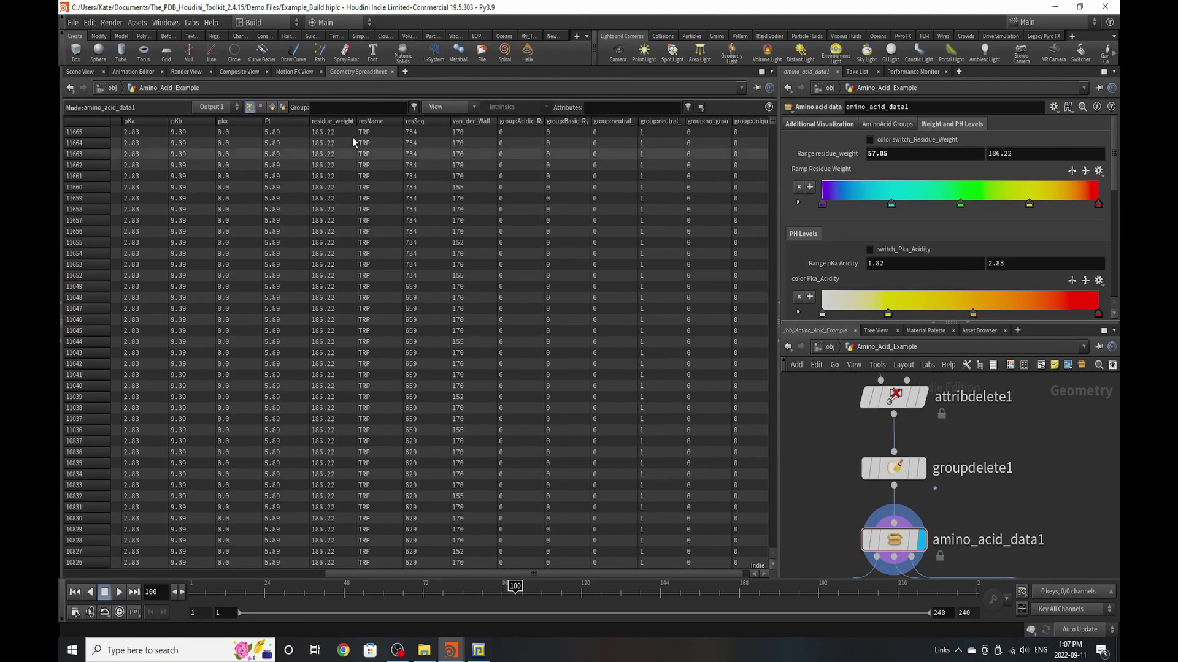
- Enable color switch_Residue_Weight and view the colored point cloud in the scene from another angle
{"action": "left_click", "coordinate": [80, 71]}
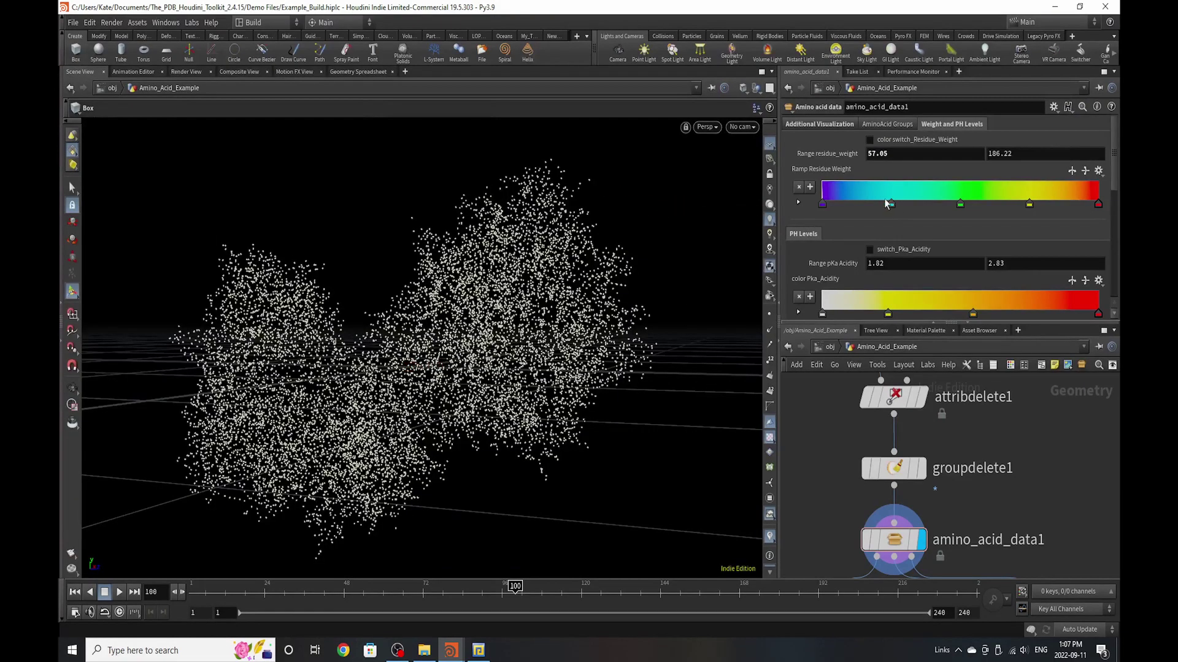
{"action": "key", "text": "Escape"}
{"action": "left_click", "coordinate": [897, 145]}
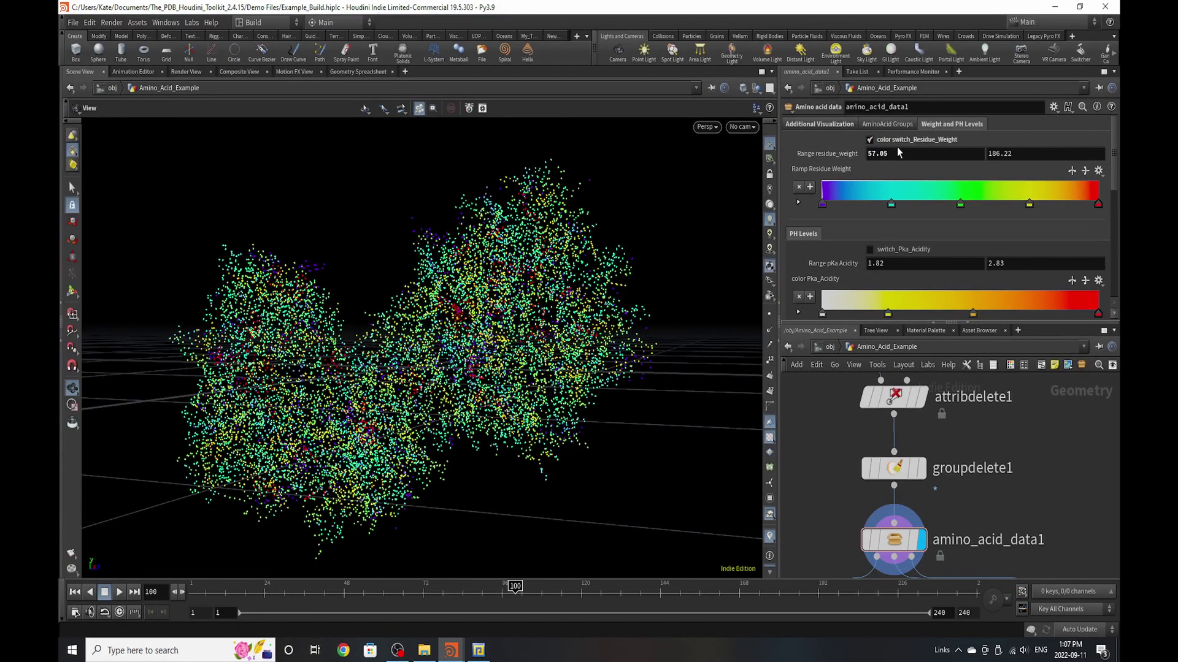
{"action": "left_click_drag", "start_coordinate": [525, 270], "coordinate": [560, 264]}
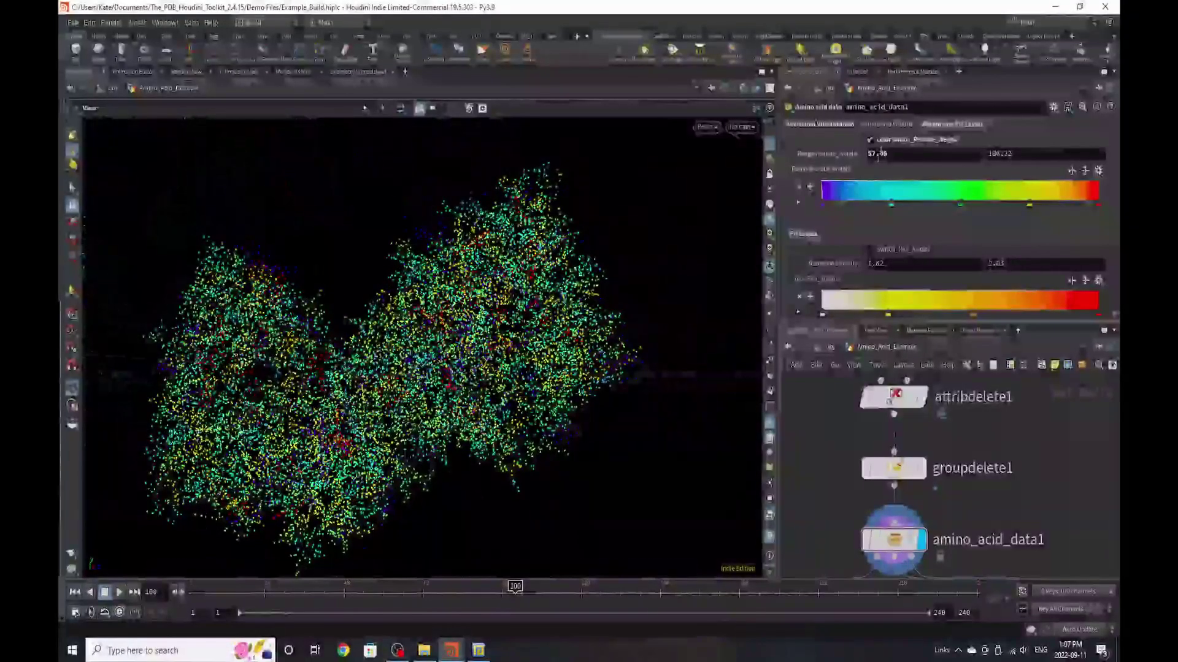
- Replace the residue weight coloring with the switch_Pka_Acidity coloring
{"action": "left_click", "coordinate": [870, 139]}
{"action": "left_click", "coordinate": [911, 250]}
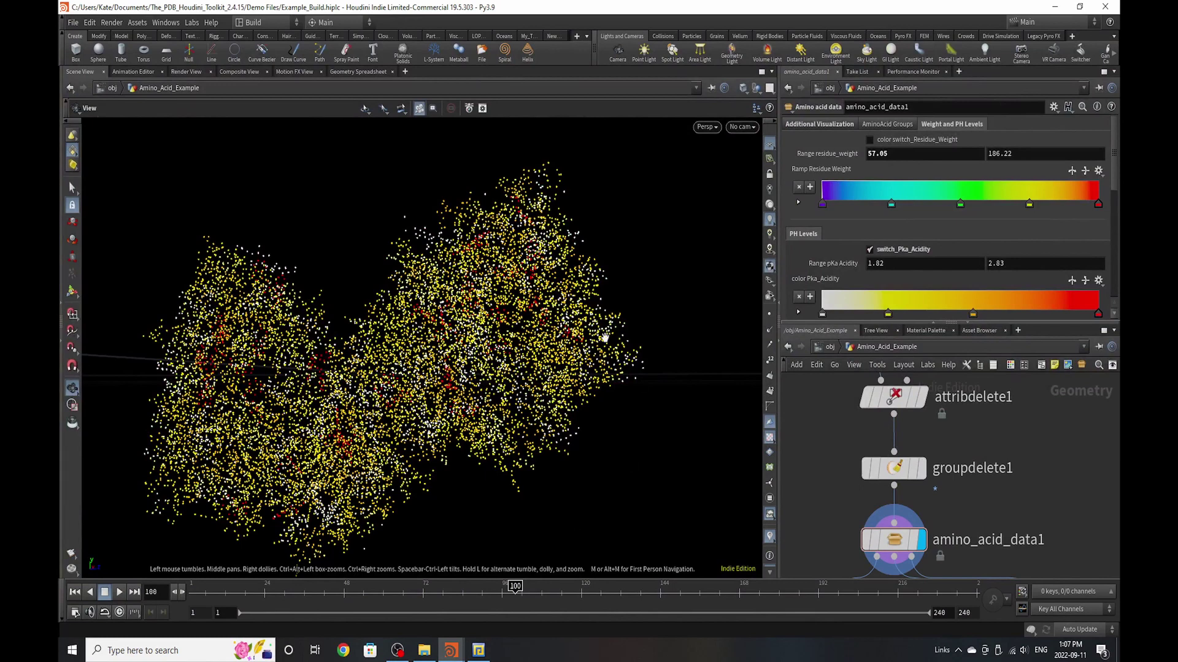
{"action": "left_click", "coordinate": [469, 108]}
- Sort the points by descending pKa, find the lowest nonzero value, and enter 1.82 as the lower limit of Range pKa Acidity
{"action": "left_click", "coordinate": [368, 72]}
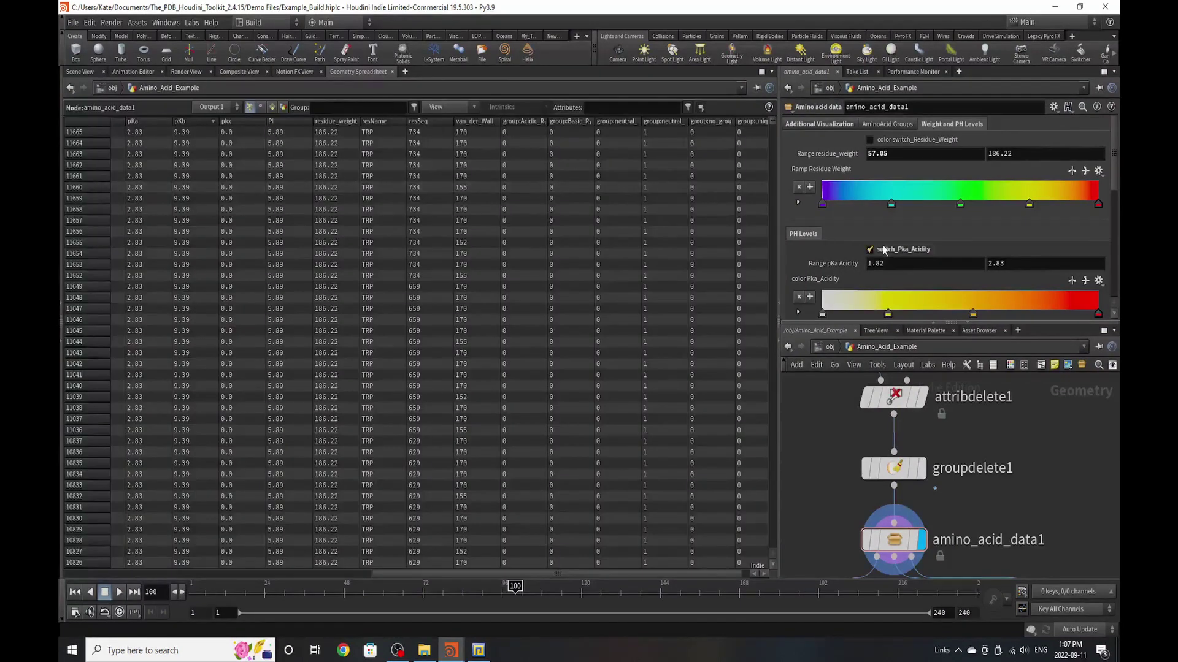
{"action": "left_click_drag", "start_coordinate": [395, 576], "coordinate": [477, 567]}
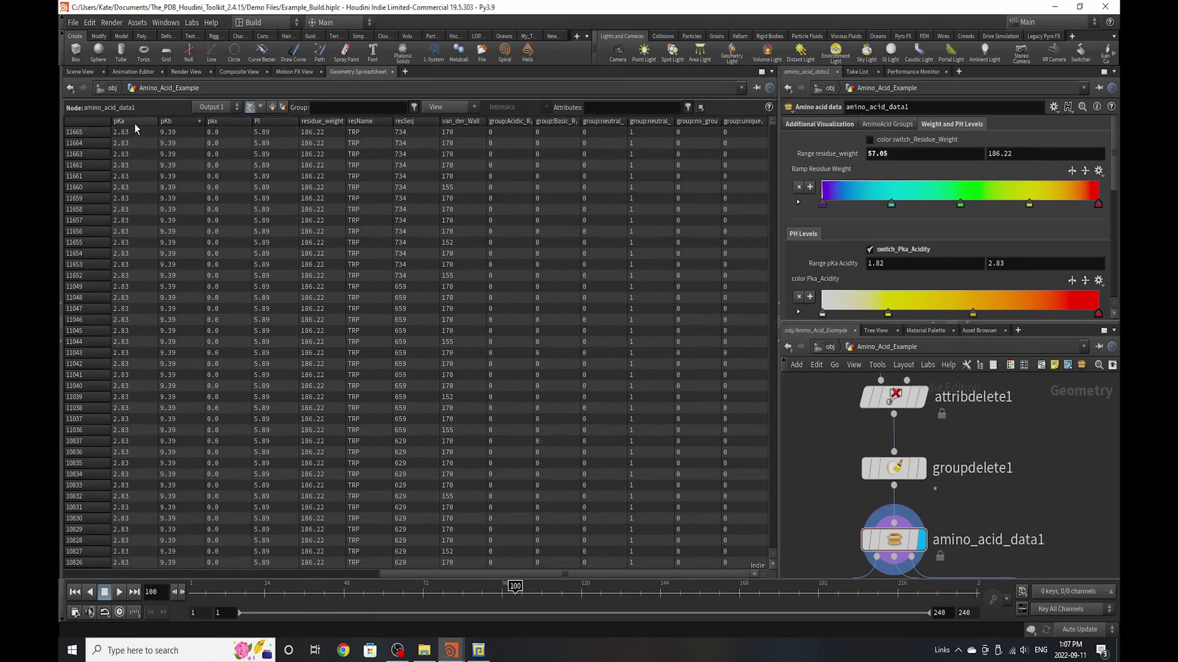
{"action": "left_click_drag", "start_coordinate": [389, 574], "coordinate": [325, 591]}
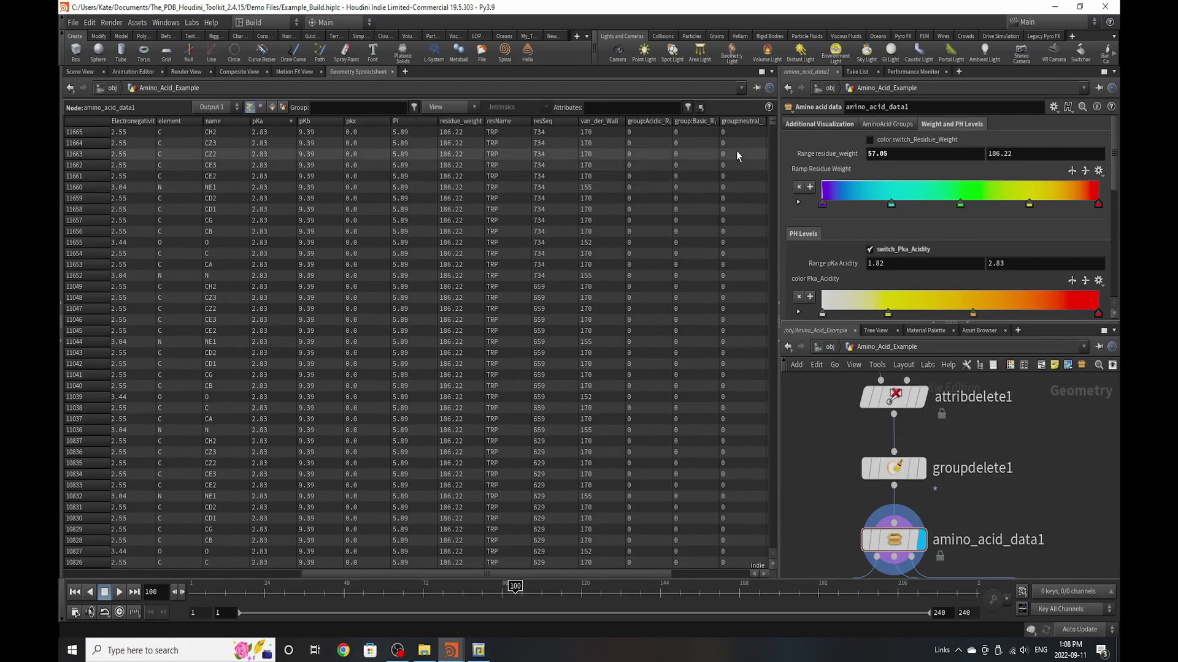
{"action": "left_click_drag", "start_coordinate": [770, 122], "coordinate": [767, 540]}
{"action": "left_click_drag", "start_coordinate": [885, 264], "coordinate": [852, 270]}
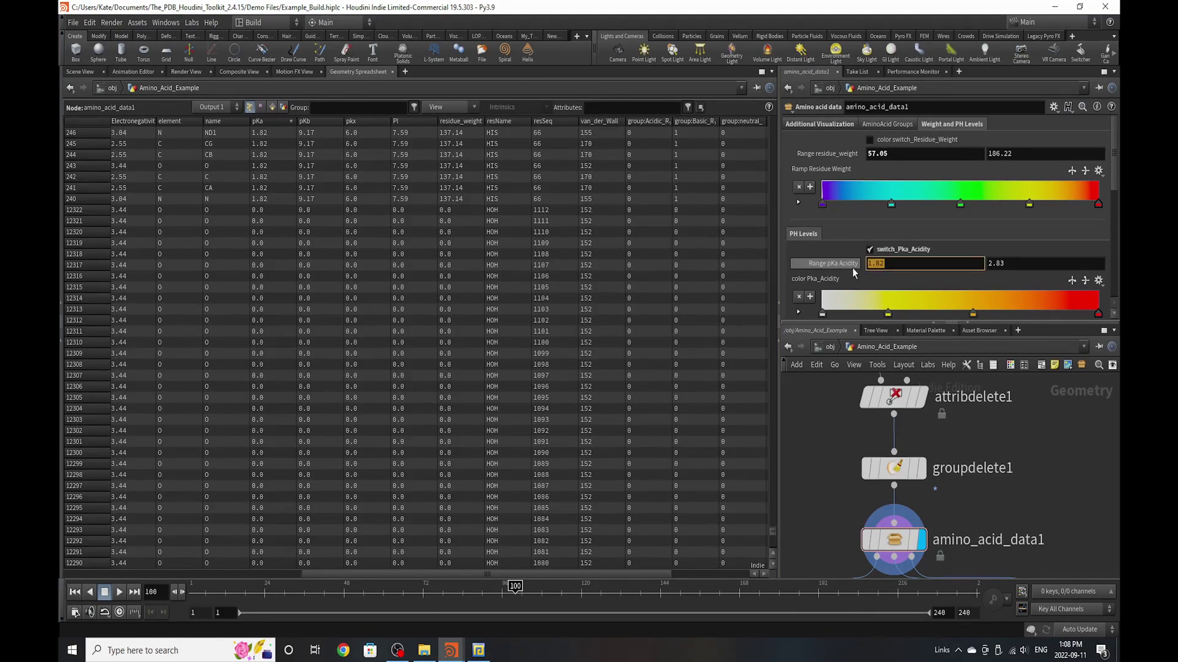
{"action": "type", "text": "1"}
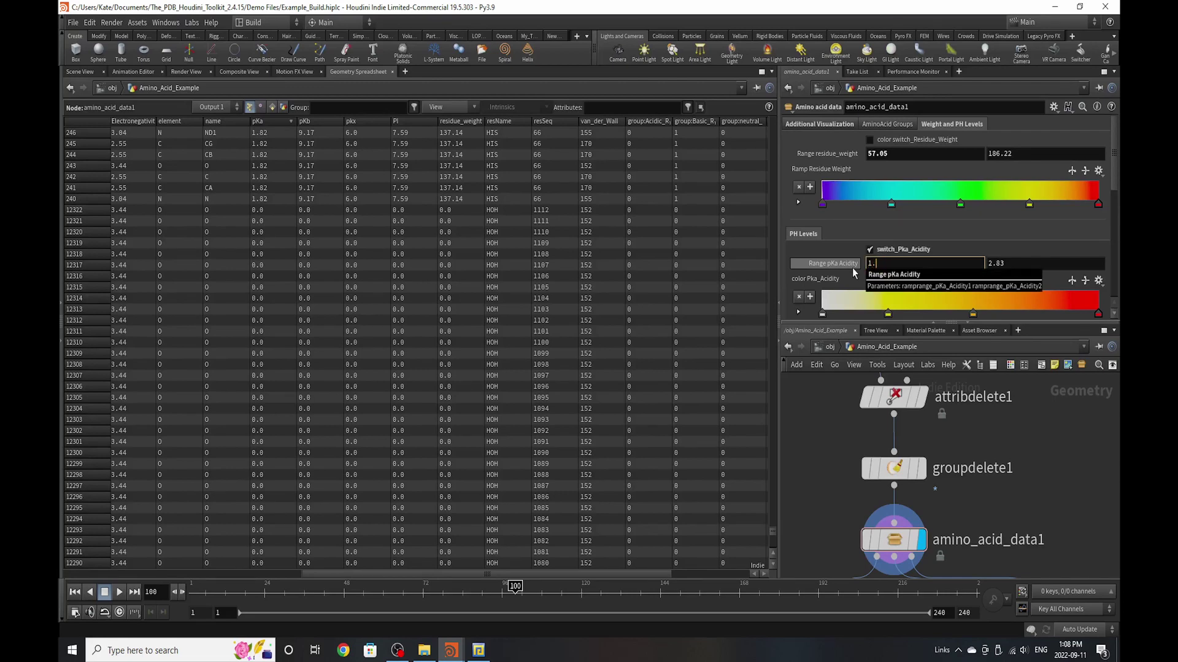
{"action": "key", "text": "Return"}
- View the pKa-colored point cloud in the scene from another angle
{"action": "left_click", "coordinate": [79, 72]}
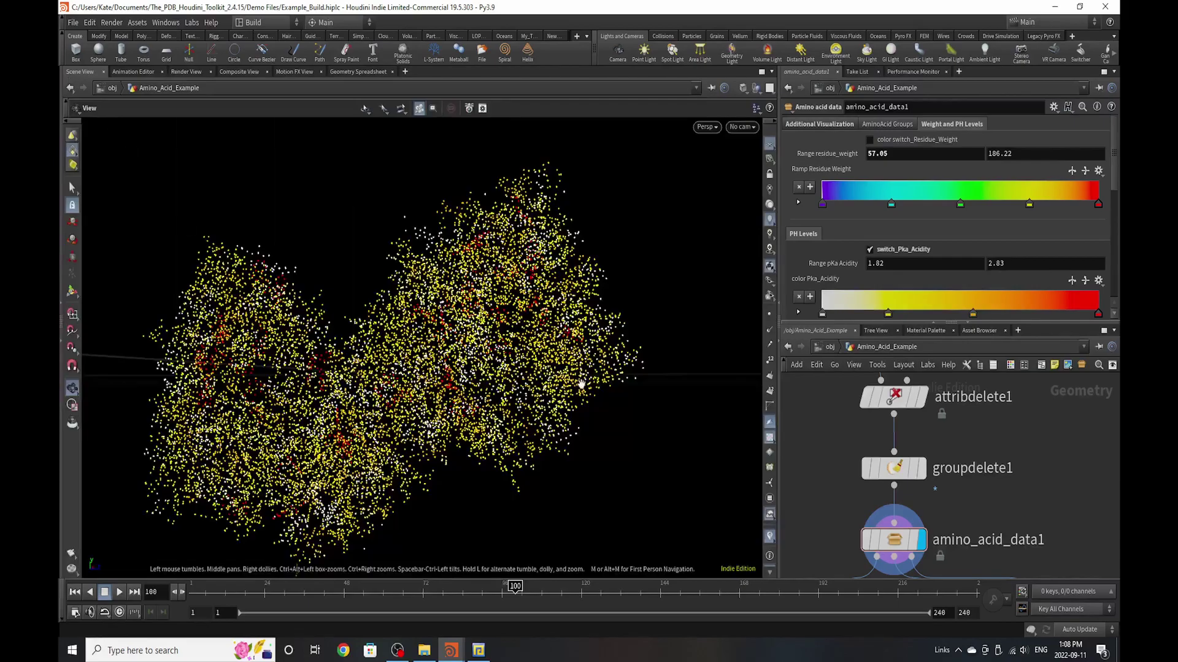
{"action": "scroll", "coordinate": [581, 385], "scroll_direction": "down", "scroll_amount": 3}
{"action": "left_click_drag", "start_coordinate": [581, 385], "coordinate": [500, 405]}
{"action": "scroll", "coordinate": [496, 429], "scroll_direction": "up", "scroll_amount": 3}
- Turn off switch_Pka_Acidity and enable switch_Pkb_Base on amino_acid_data1
{"action": "left_click", "coordinate": [869, 250]}
{"action": "scroll", "coordinate": [914, 285], "scroll_direction": "down", "scroll_amount": 5}
{"action": "scroll", "coordinate": [914, 285], "scroll_direction": "down", "scroll_amount": 1}
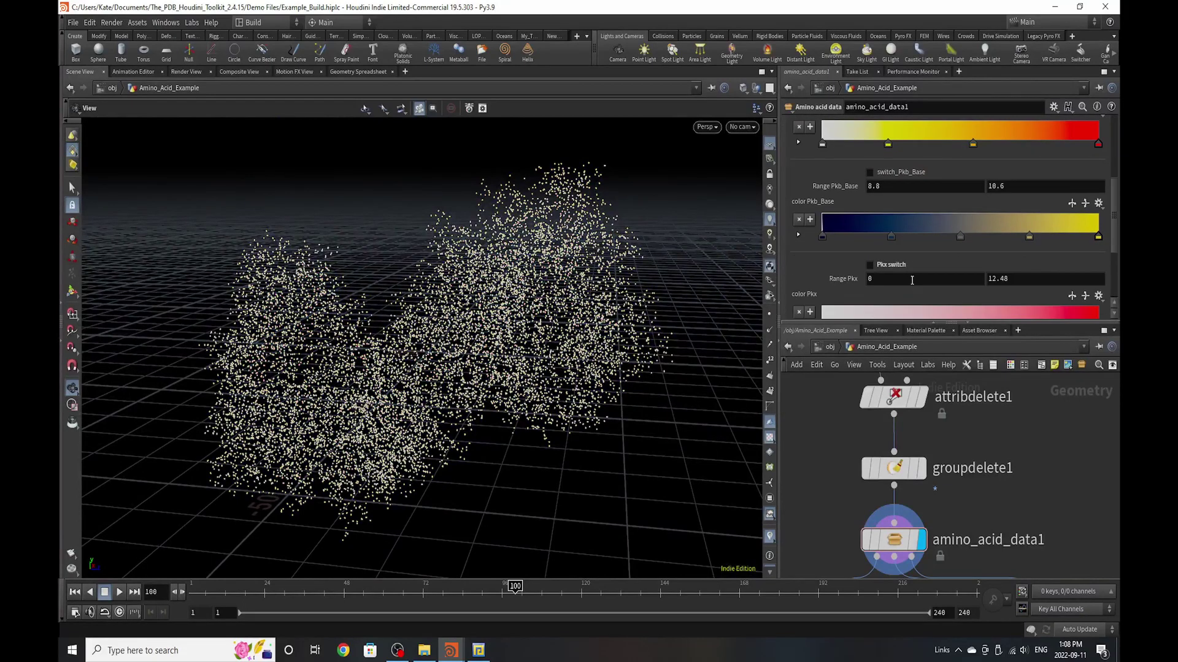
{"action": "left_click", "coordinate": [903, 175]}
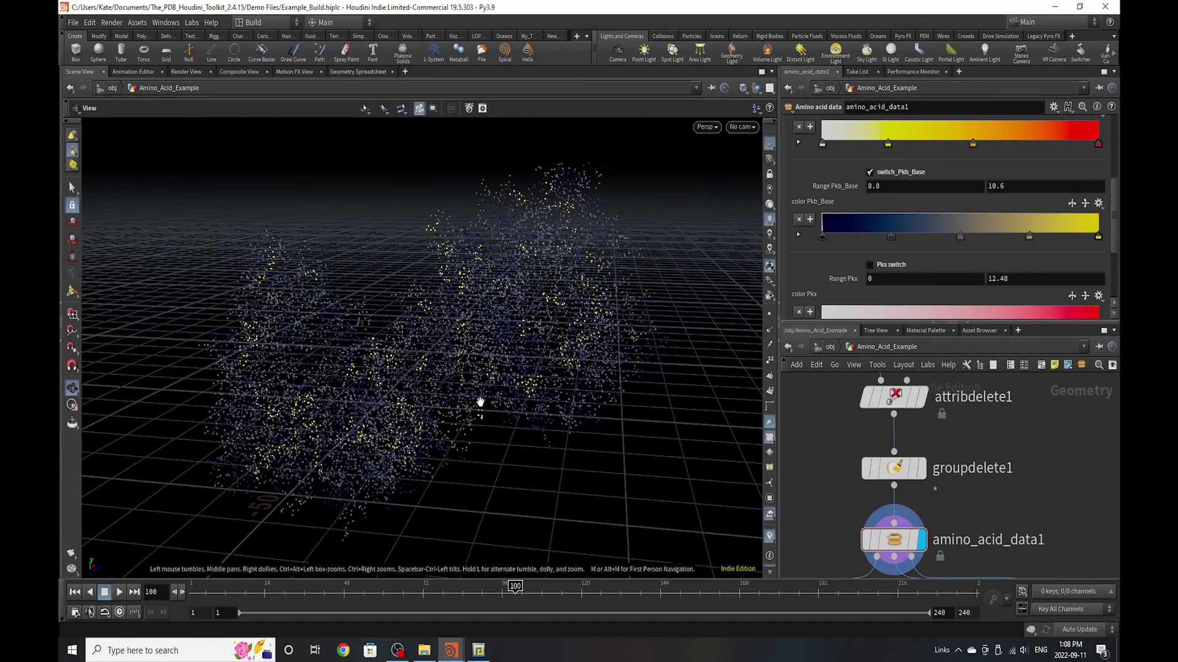
- Sort the points by ascending pKb, set the upper limit of Range Pkb_Base to 10.28, and re-sort them by descending pKb
{"action": "left_click", "coordinate": [361, 72]}
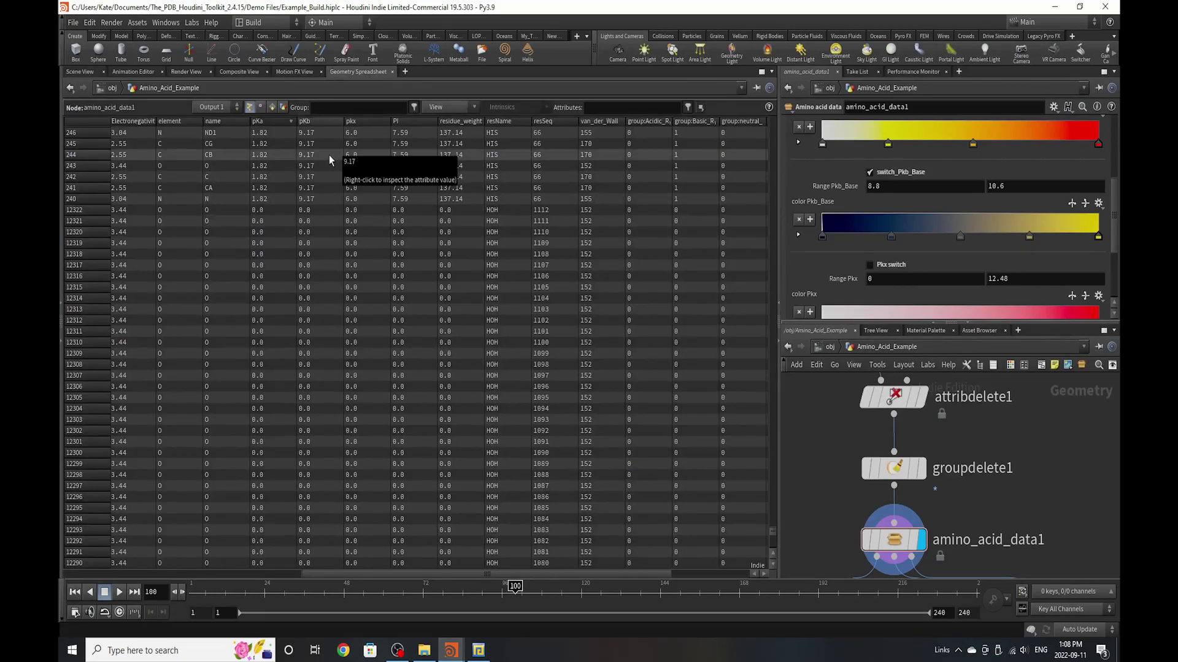
{"action": "left_click", "coordinate": [320, 122]}
{"action": "left_click", "coordinate": [319, 122]}
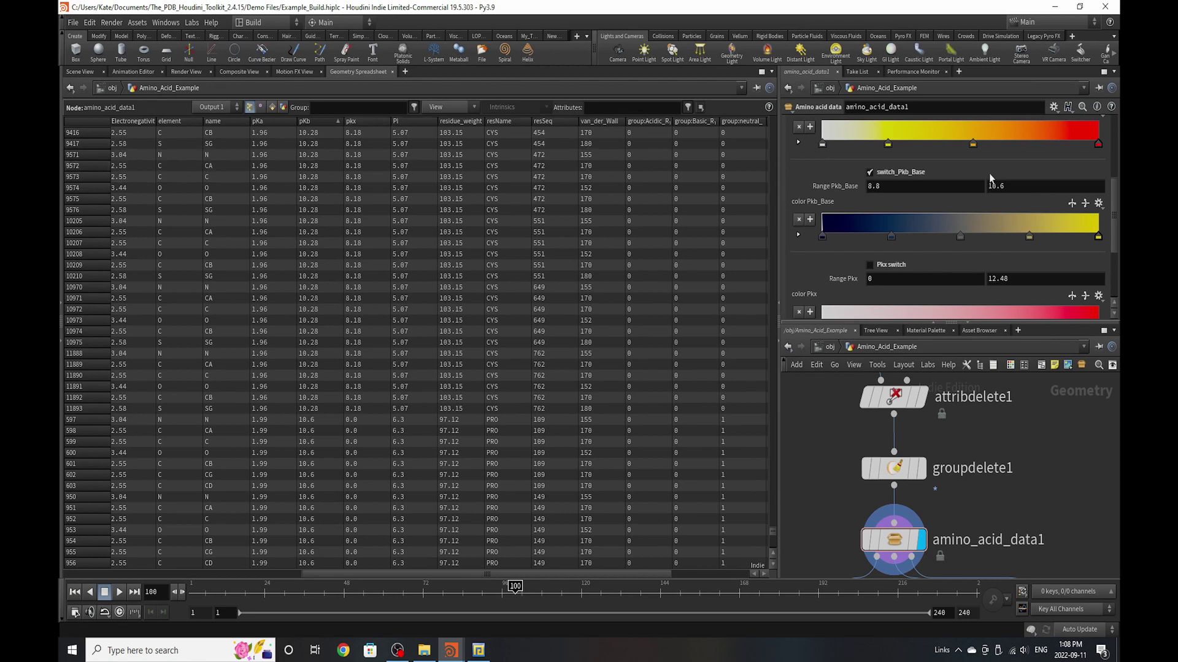
{"action": "left_click_drag", "start_coordinate": [1009, 192], "coordinate": [999, 192]}
{"action": "type", "text": "28"}
{"action": "key", "text": "Return"}
{"action": "left_click", "coordinate": [308, 123]}
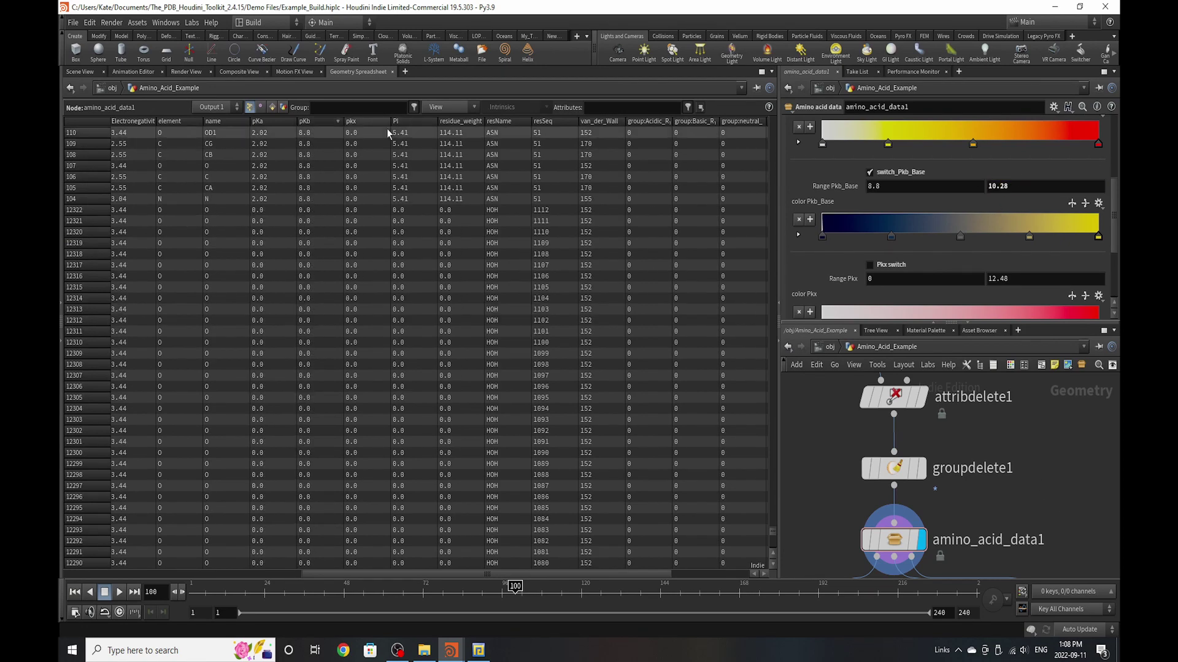
- View the pKb-colored point cloud in the scene from another angle
{"action": "scroll", "coordinate": [328, 339], "scroll_direction": "up", "scroll_amount": 5}
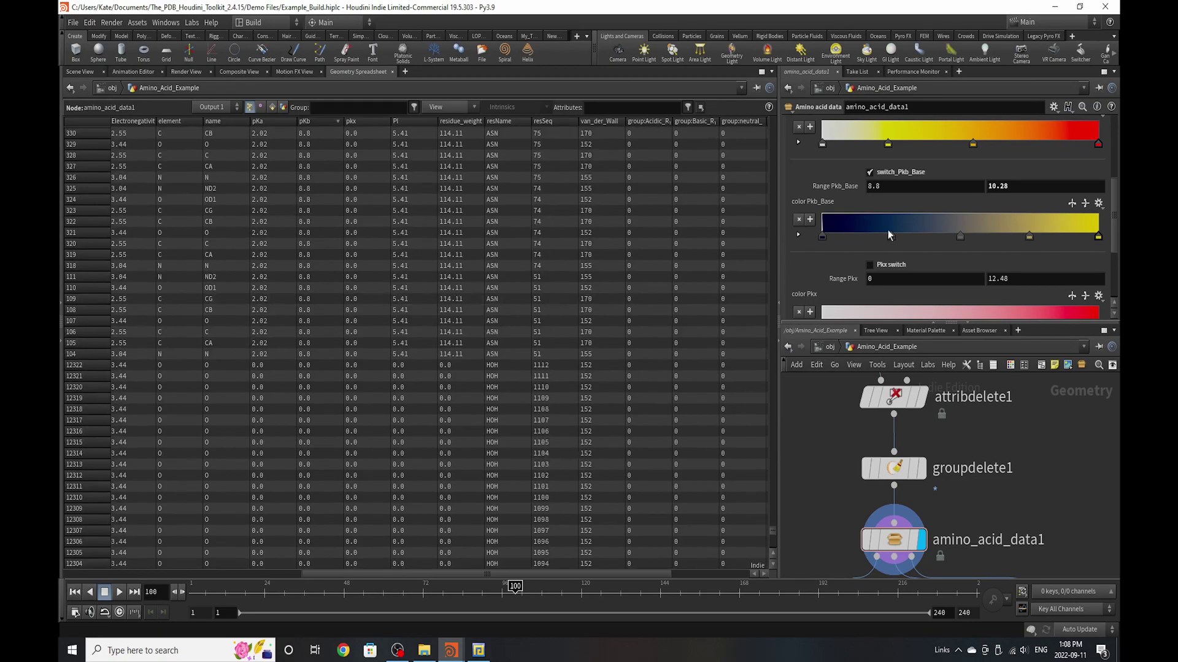
{"action": "left_click", "coordinate": [79, 72]}
{"action": "left_click_drag", "start_coordinate": [295, 328], "coordinate": [428, 320]}
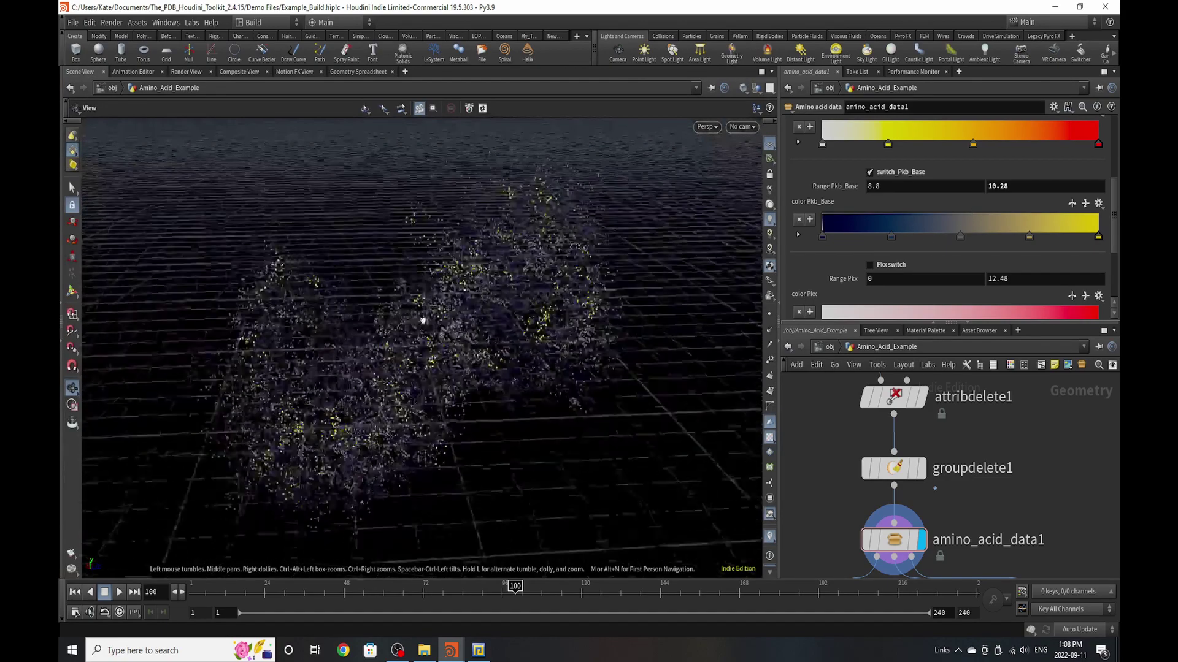
- Turn off switch_Pkb_Base and enable the Pkx switch on amino_acid_data1
{"action": "scroll", "coordinate": [896, 279], "scroll_direction": "down", "scroll_amount": 3}
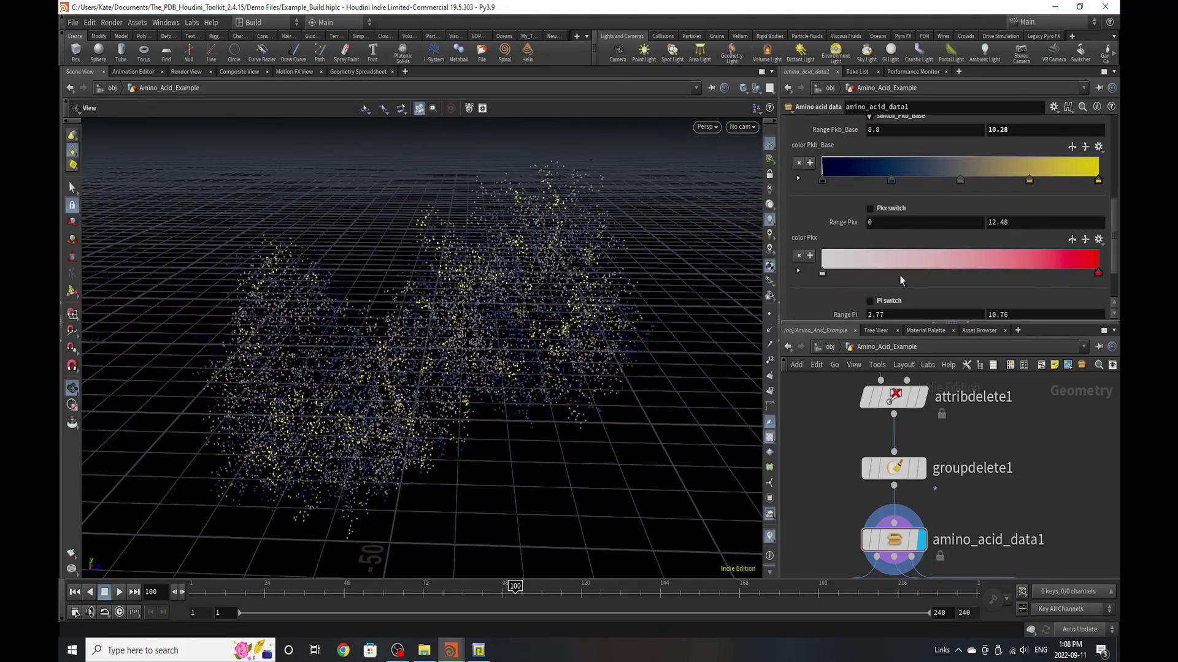
{"action": "scroll", "coordinate": [903, 248], "scroll_direction": "up", "scroll_amount": 2}
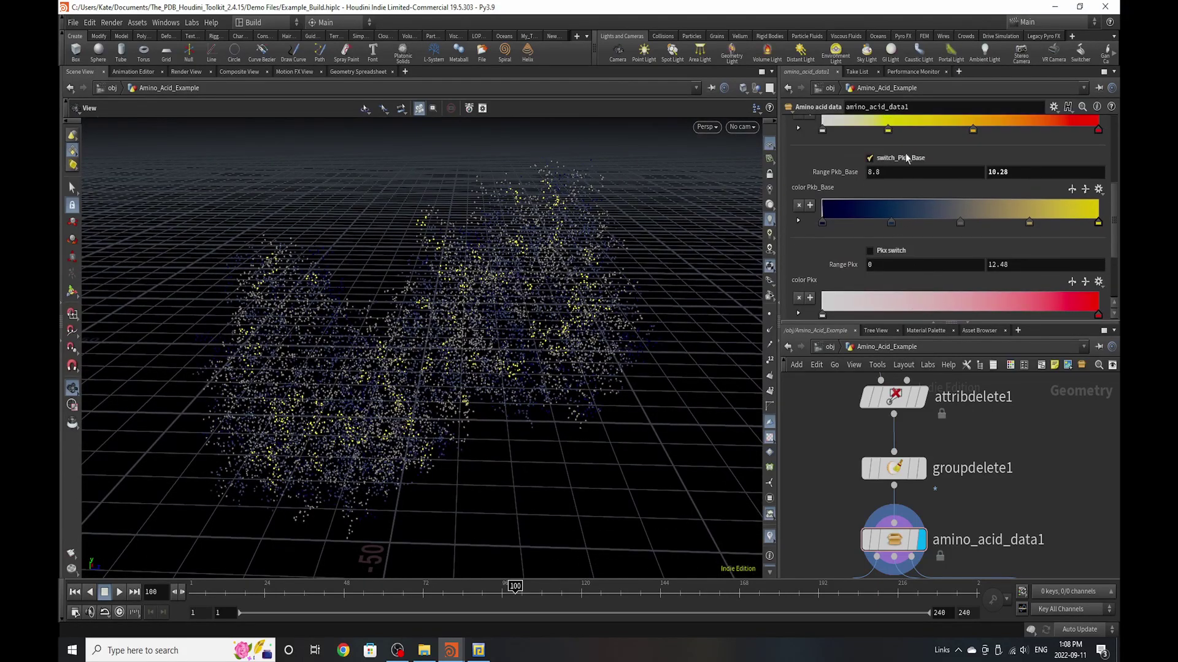
{"action": "left_click", "coordinate": [906, 164]}
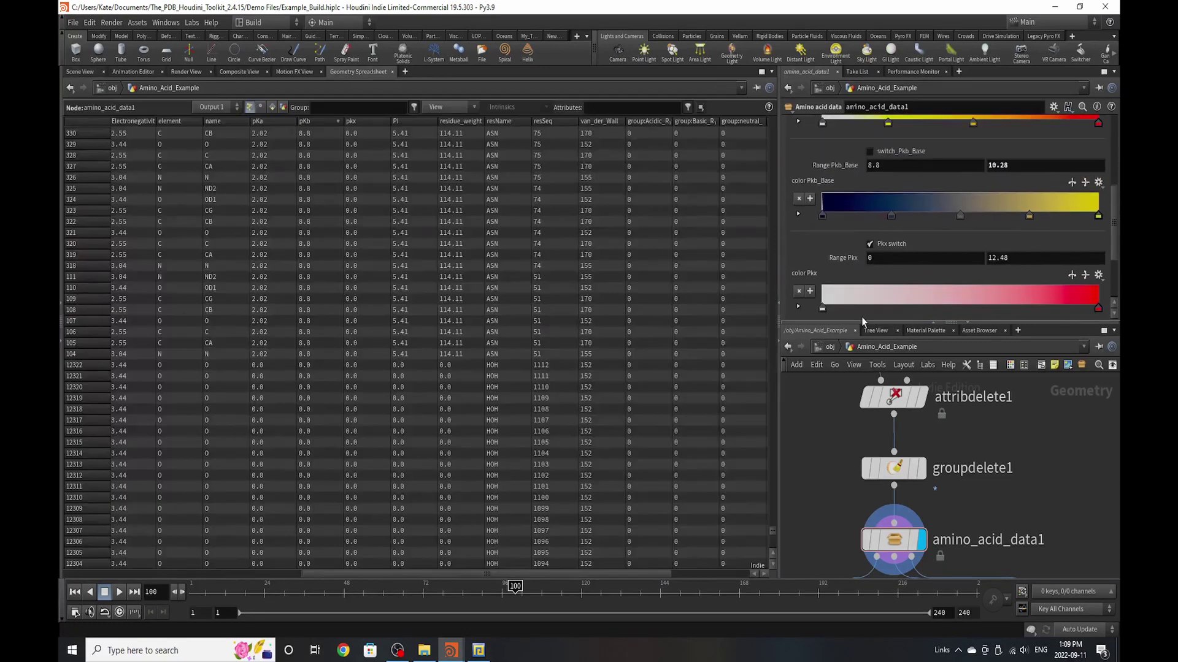
- Sort the points by pkx, find the lowest nonzero value, and enter 3.65 as the lower limit of Range Pkx
{"action": "scroll", "coordinate": [861, 317], "scroll_direction": "up", "scroll_amount": 2}
{"action": "scroll", "coordinate": [890, 285], "scroll_direction": "up", "scroll_amount": 2}
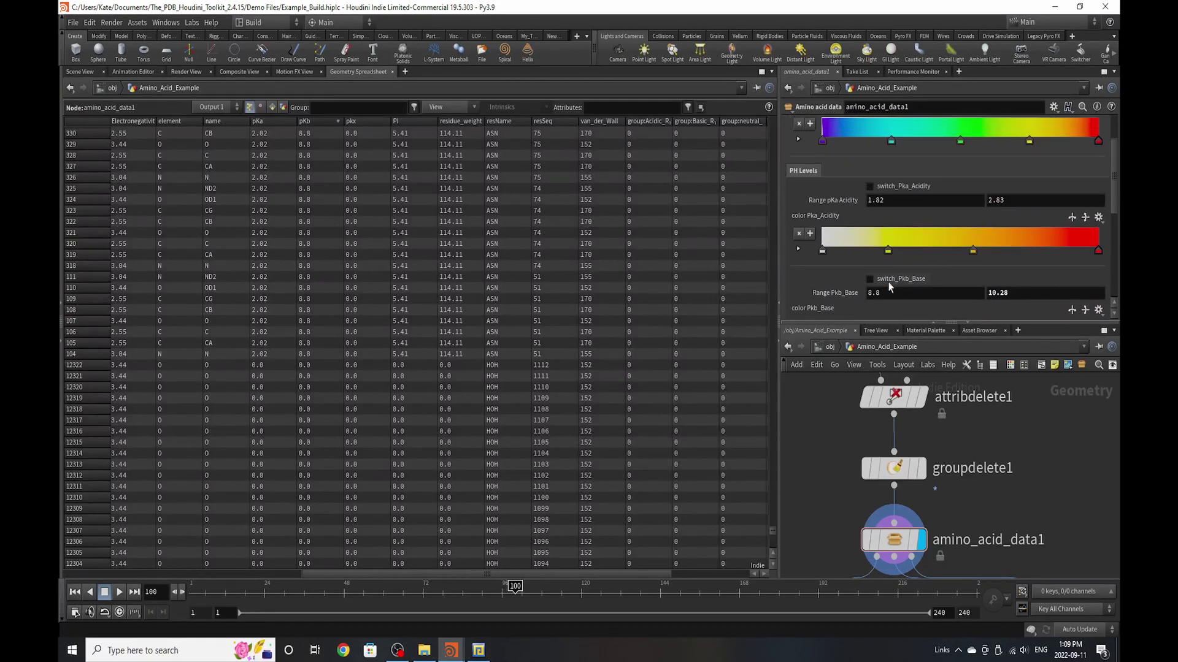
{"action": "scroll", "coordinate": [891, 293], "scroll_direction": "down", "scroll_amount": 6}
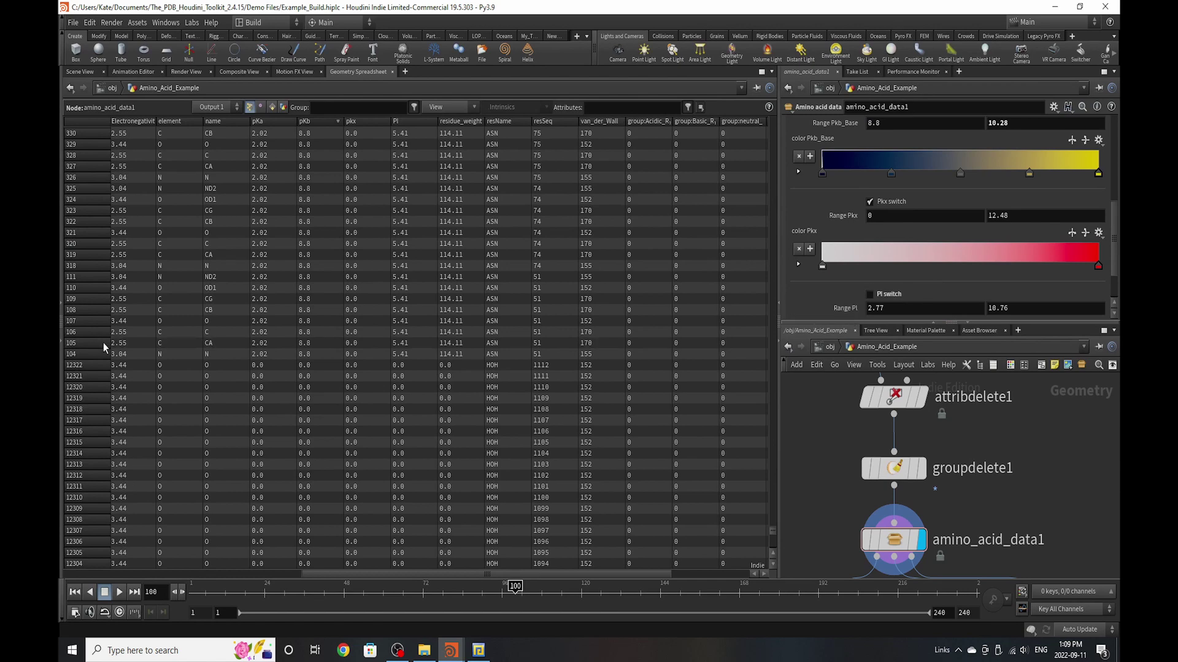
{"action": "left_click", "coordinate": [367, 121]}
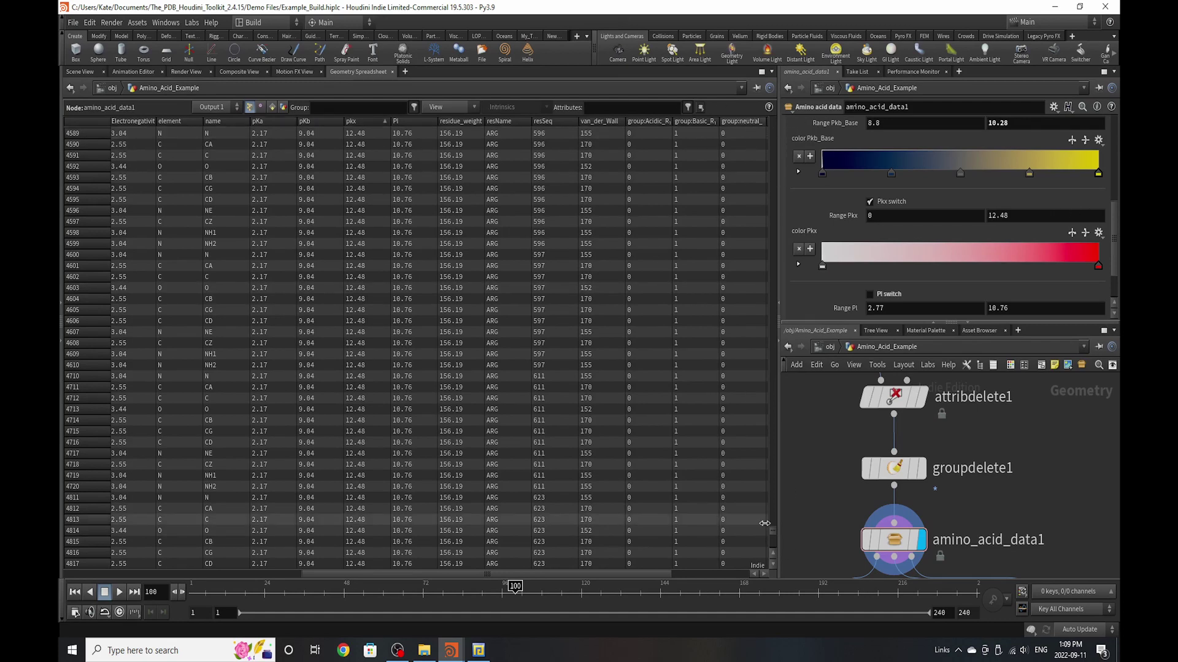
{"action": "left_click_drag", "start_coordinate": [773, 528], "coordinate": [788, 384]}
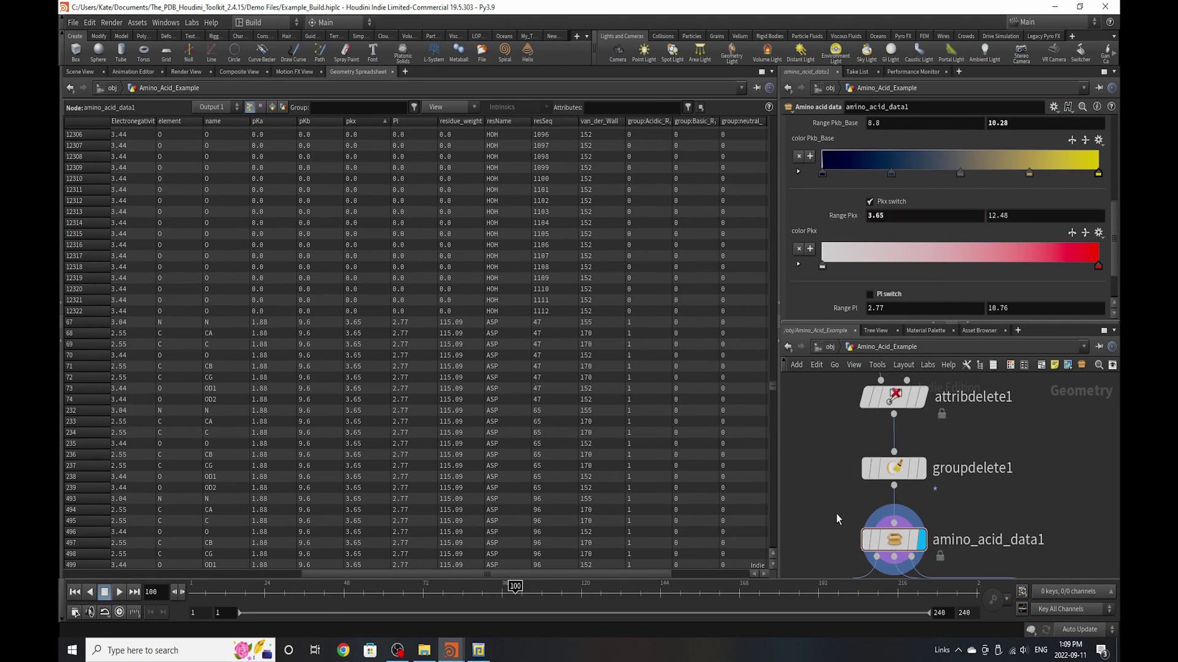
- View the Pkx coloring in the scene, turn off the Pkx switch, and try the PI switch on and off
{"action": "left_click", "coordinate": [77, 72]}
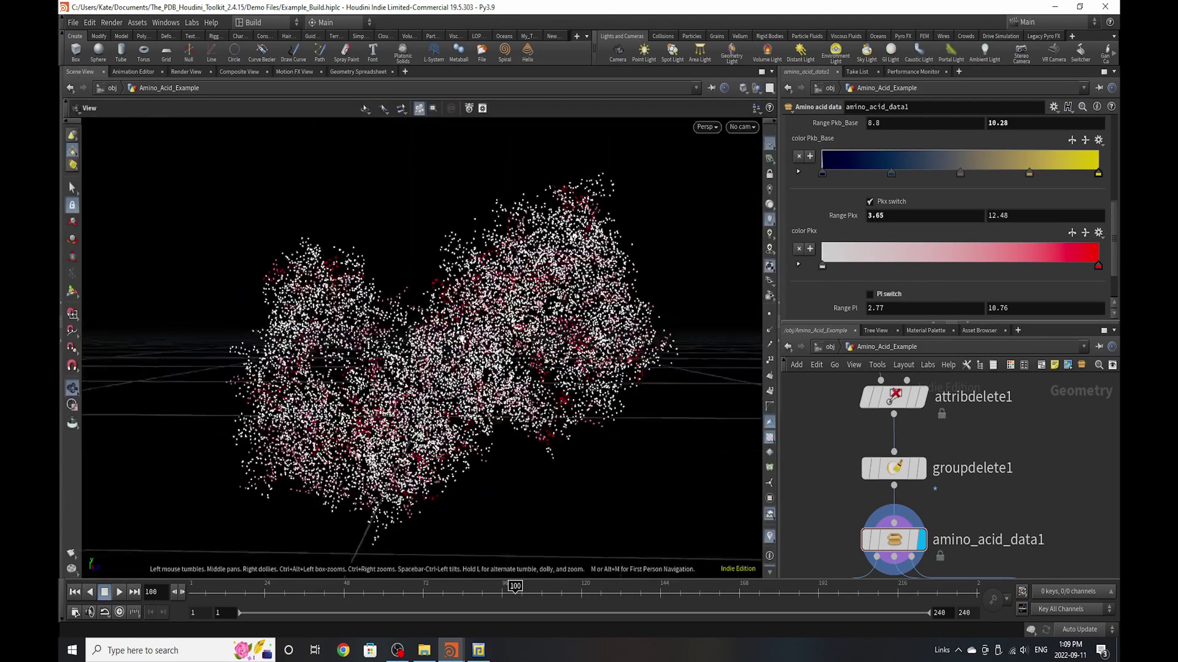
{"action": "left_click", "coordinate": [870, 201]}
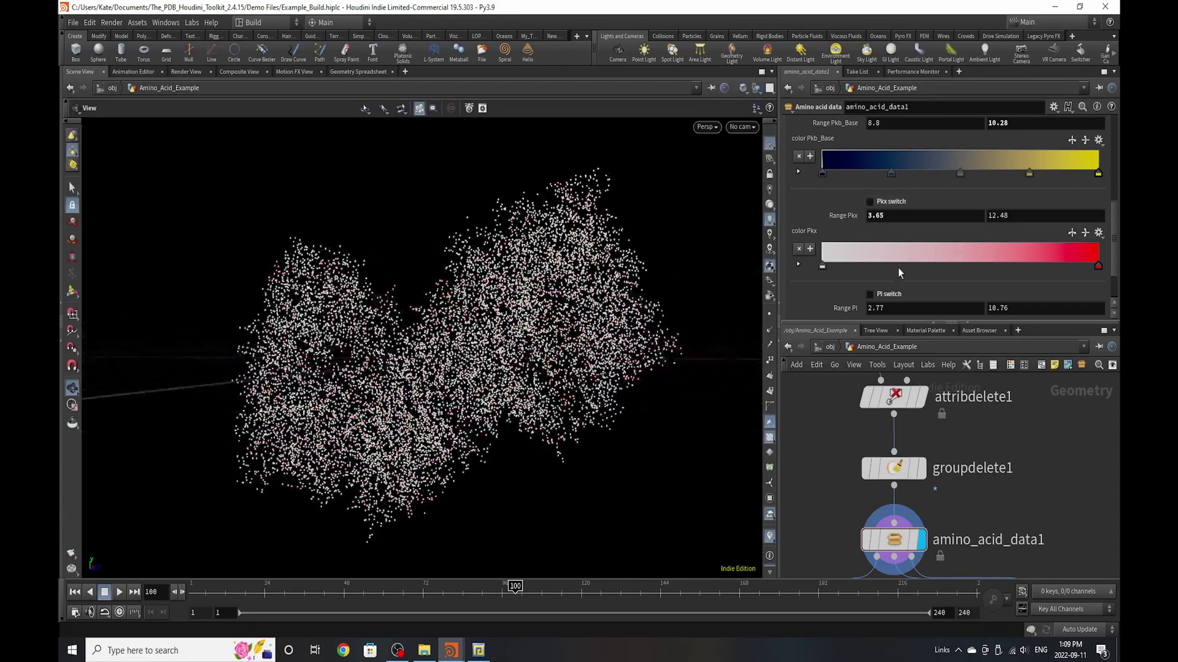
{"action": "left_click", "coordinate": [897, 293]}
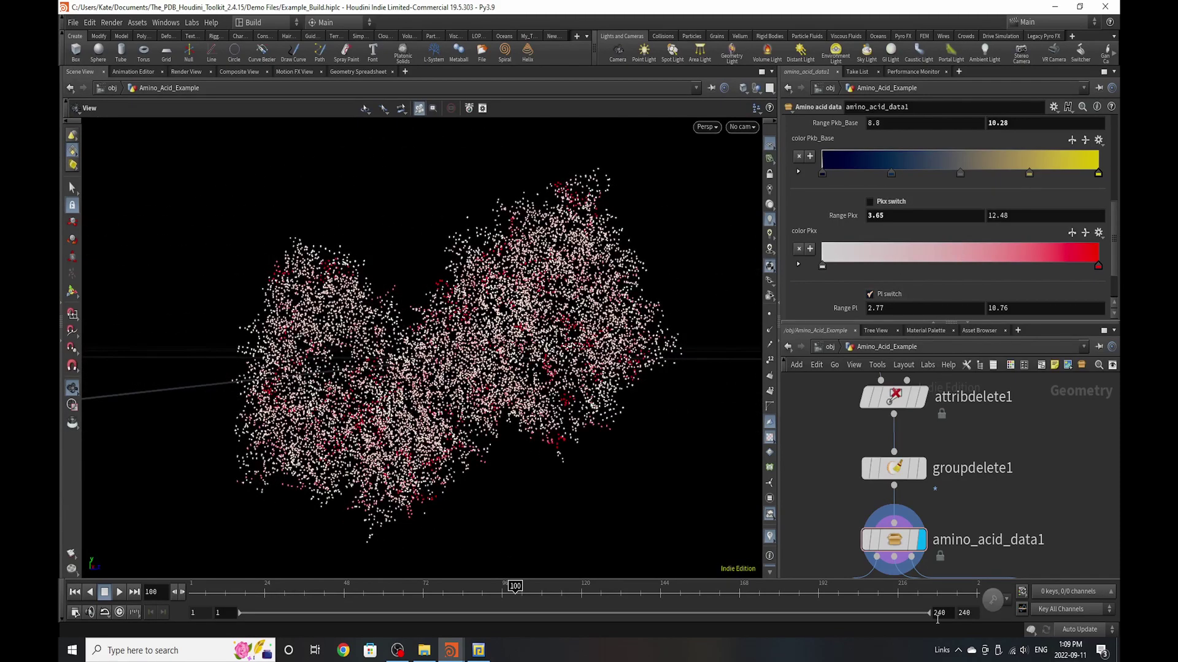
{"action": "scroll", "coordinate": [930, 255], "scroll_direction": "down", "scroll_amount": 3}
{"action": "left_click", "coordinate": [869, 238]}
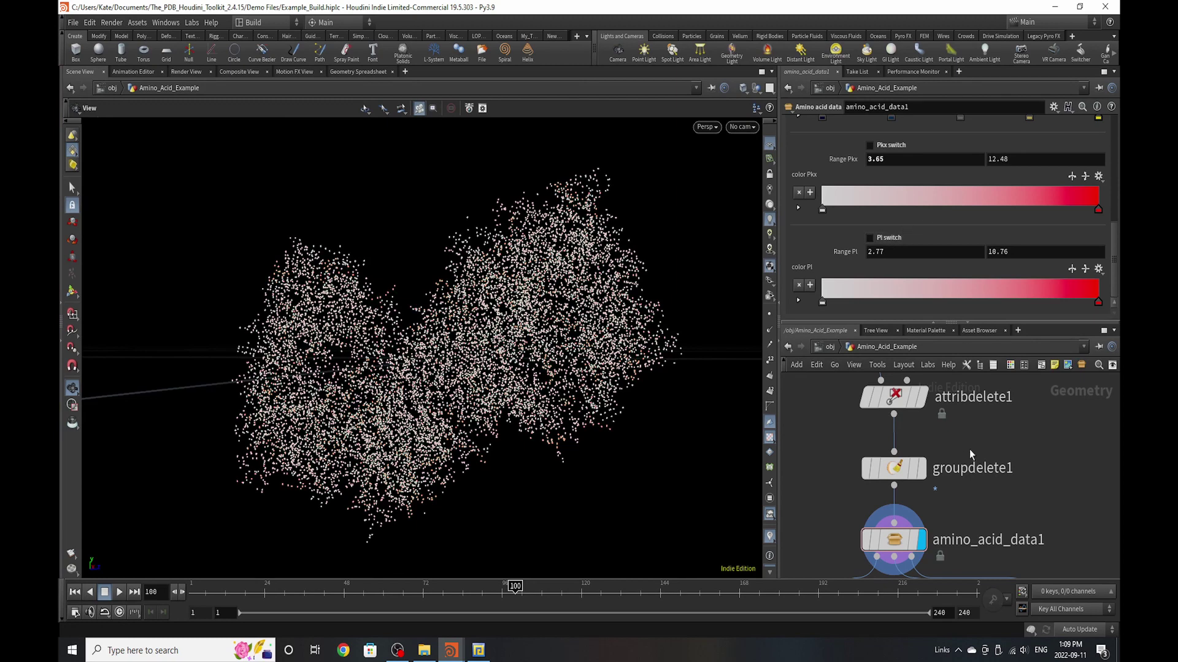
- Display the Out_Points output of amino_acid_data1 in the scene, followed by its Model output
{"action": "scroll", "coordinate": [946, 439], "scroll_direction": "down", "scroll_amount": 4}
{"action": "scroll", "coordinate": [933, 434], "scroll_direction": "down", "scroll_amount": 4}
{"action": "scroll", "coordinate": [941, 510], "scroll_direction": "up", "scroll_amount": 5}
{"action": "middle_click_drag", "start_coordinate": [958, 388], "coordinate": [948, 434]}
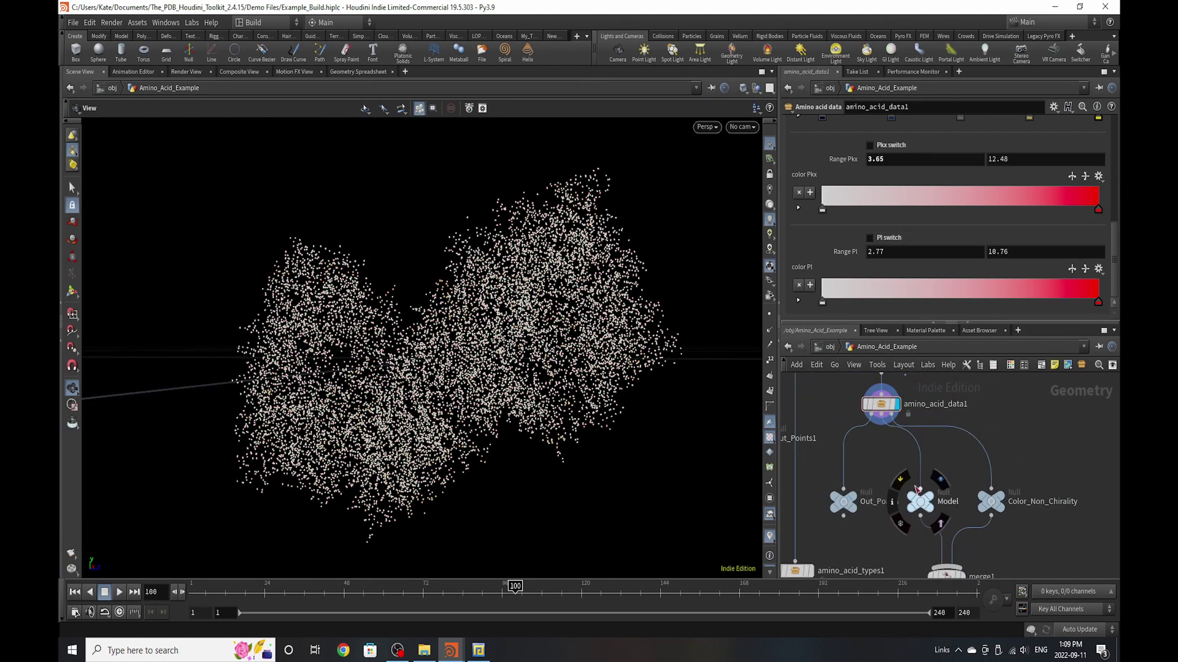
{"action": "left_click", "coordinate": [843, 501]}
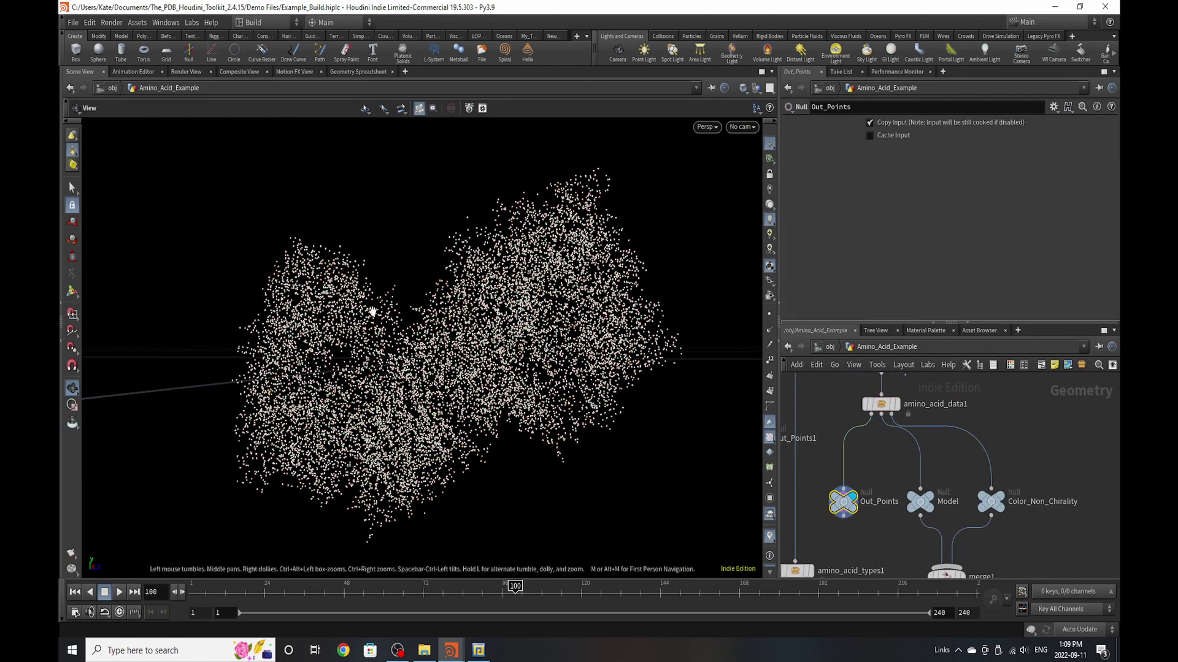
{"action": "left_click", "coordinate": [919, 506]}
{"action": "left_click", "coordinate": [930, 502]}
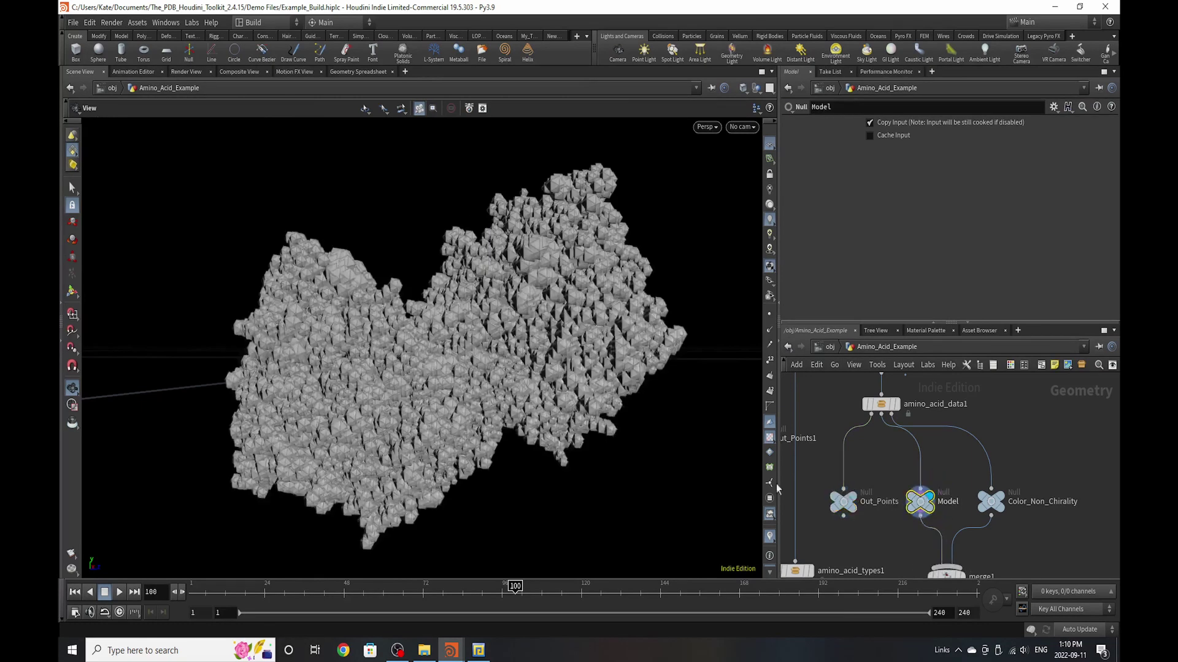
- Enable switch_Acidic_R in the amino acid groups of amino_acid_data1 while the Model output is displayed
{"action": "left_click", "coordinate": [881, 404]}
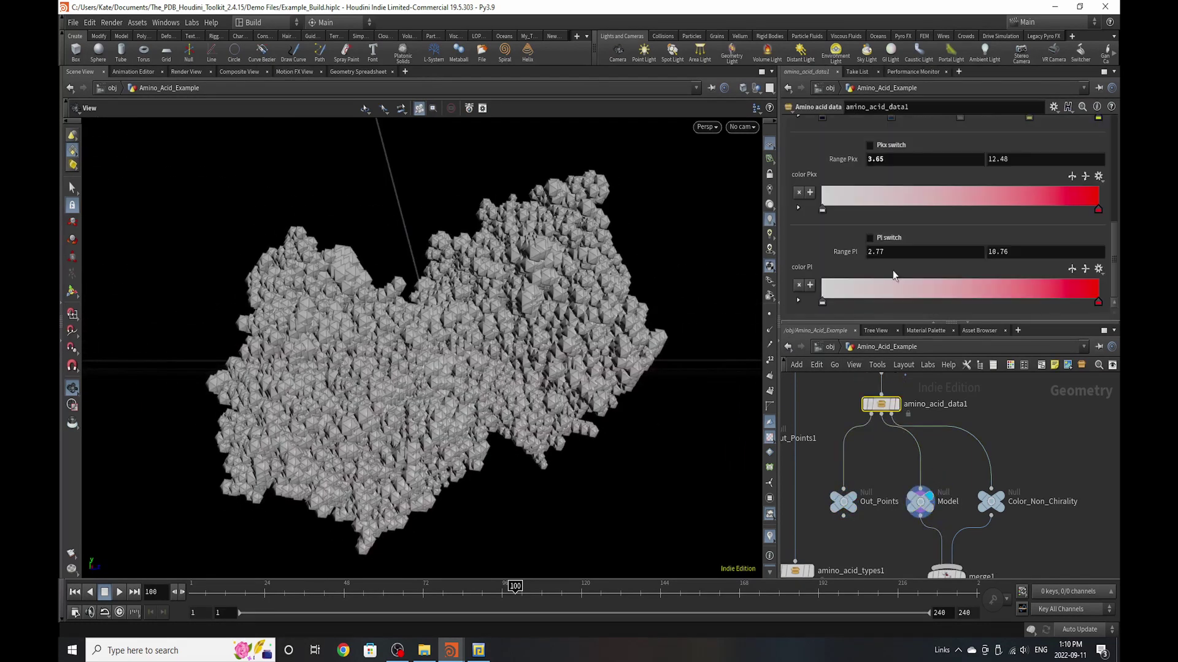
{"action": "left_click", "coordinate": [888, 238]}
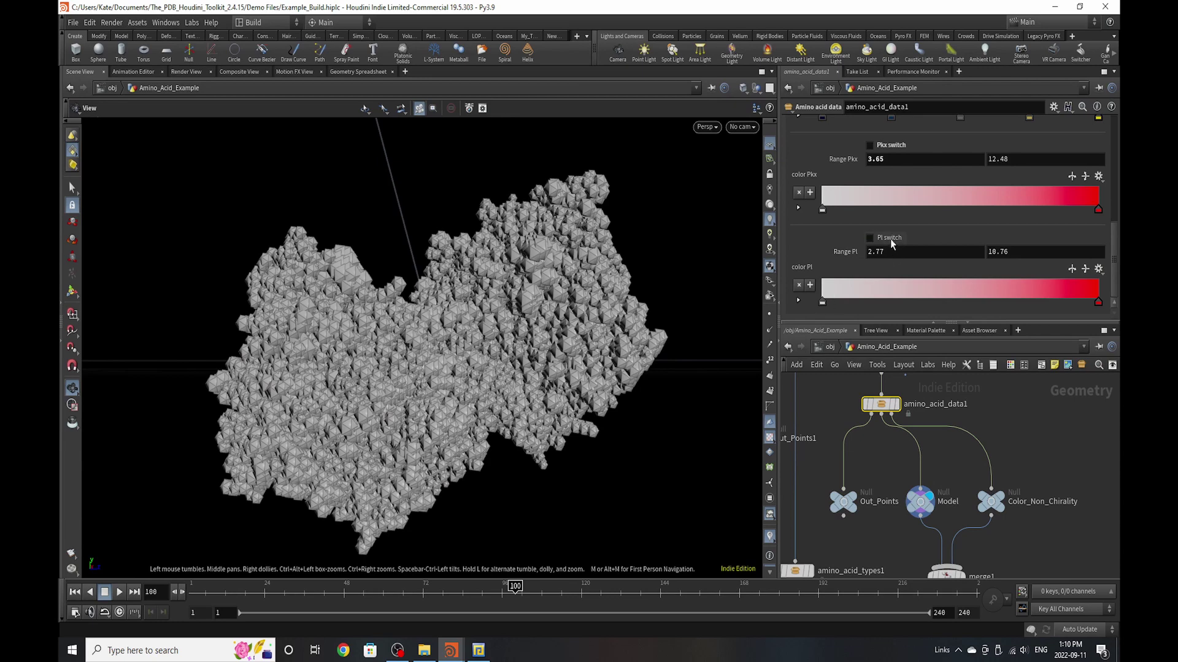
{"action": "scroll", "coordinate": [891, 244], "scroll_direction": "up", "scroll_amount": 3}
{"action": "scroll", "coordinate": [915, 209], "scroll_direction": "up", "scroll_amount": 2}
{"action": "scroll", "coordinate": [906, 245], "scroll_direction": "down", "scroll_amount": 2}
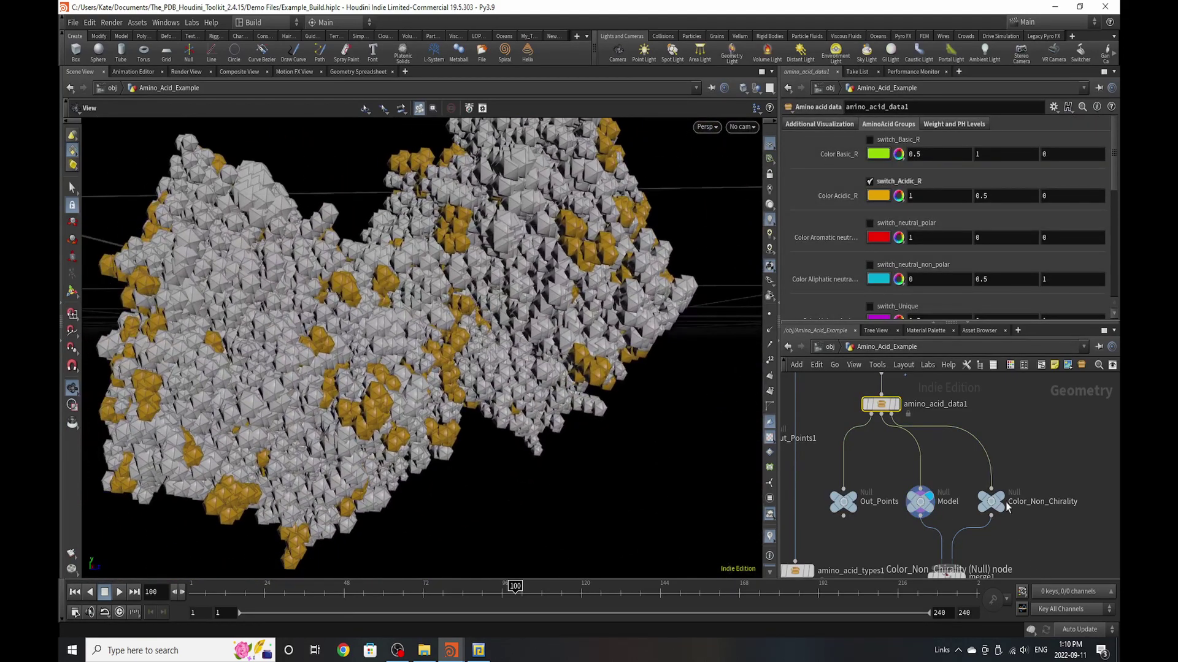
- Display the Color_Non_Chirality output alone, and display merge1 to see it combined with the model
{"action": "left_click", "coordinate": [1003, 503]}
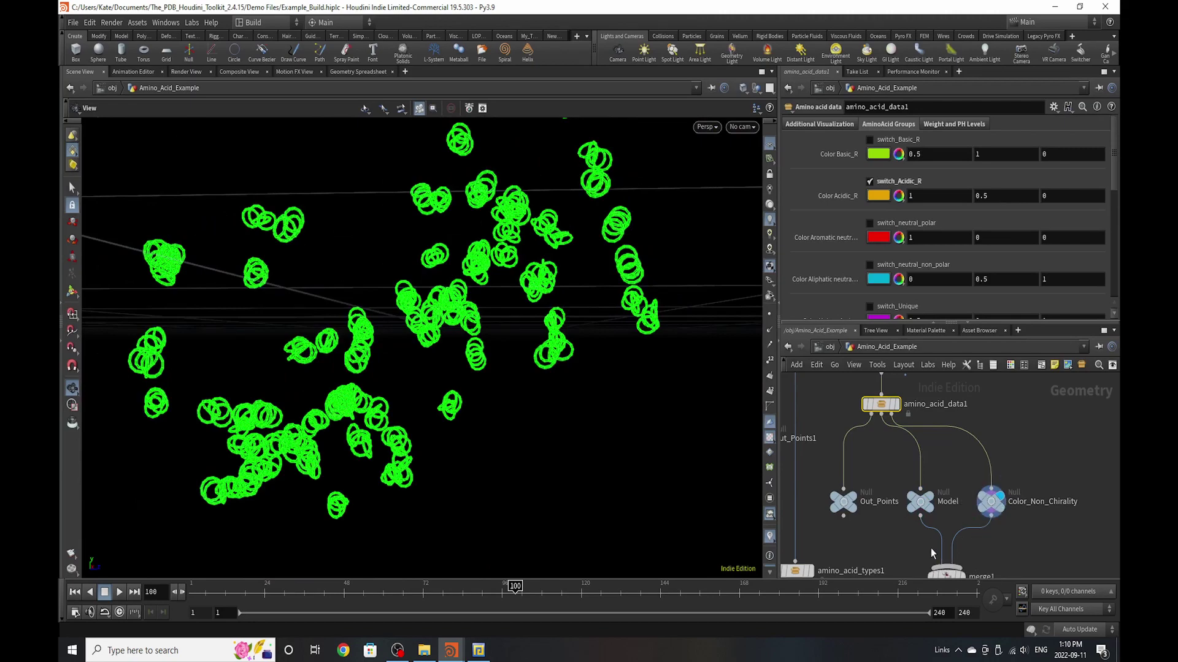
{"action": "scroll", "coordinate": [978, 494], "scroll_direction": "down", "scroll_amount": 4}
{"action": "scroll", "coordinate": [967, 527], "scroll_direction": "up", "scroll_amount": 5}
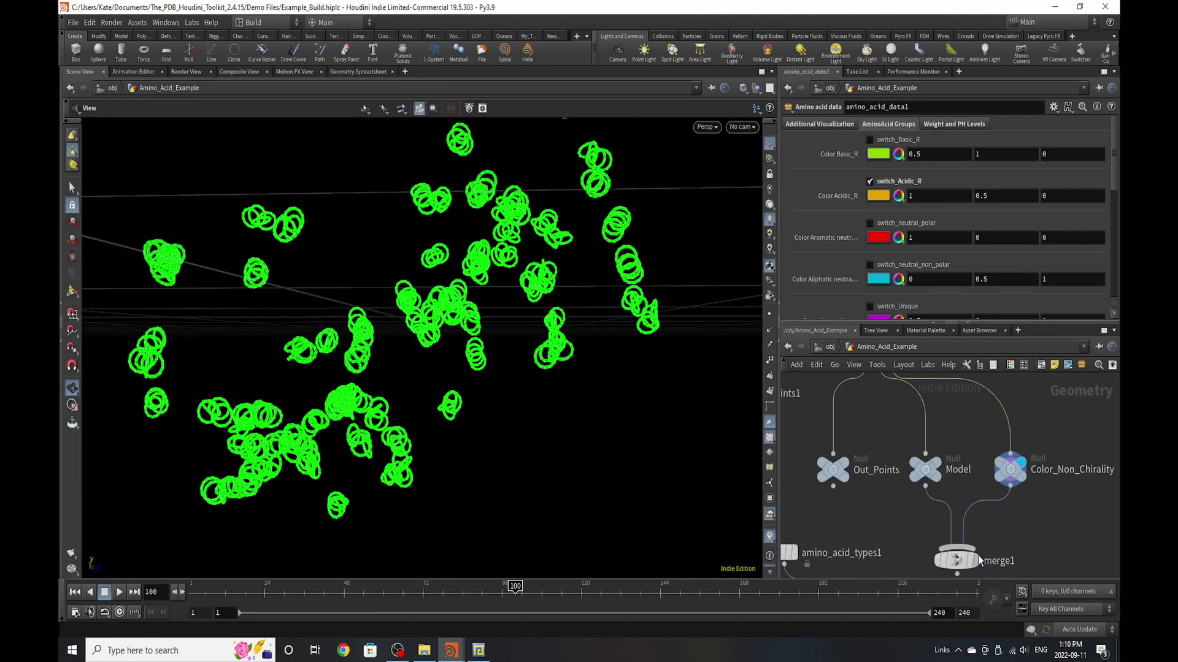
{"action": "left_click", "coordinate": [976, 560]}
{"action": "left_click", "coordinate": [953, 567]}
{"action": "scroll", "coordinate": [522, 340], "scroll_direction": "down", "scroll_amount": 3}
{"action": "left_click_drag", "start_coordinate": [491, 343], "coordinate": [442, 390]}
- Display the amino_acid_types1 node in the scene and show its parameters
{"action": "scroll", "coordinate": [934, 379], "scroll_direction": "down", "scroll_amount": 1}
{"action": "scroll", "coordinate": [952, 471], "scroll_direction": "down", "scroll_amount": 3}
{"action": "scroll", "coordinate": [919, 487], "scroll_direction": "up", "scroll_amount": 3}
{"action": "middle_click_drag", "start_coordinate": [919, 486], "coordinate": [915, 526]}
{"action": "scroll", "coordinate": [879, 558], "scroll_direction": "down", "scroll_amount": 2}
{"action": "scroll", "coordinate": [927, 503], "scroll_direction": "up", "scroll_amount": 3}
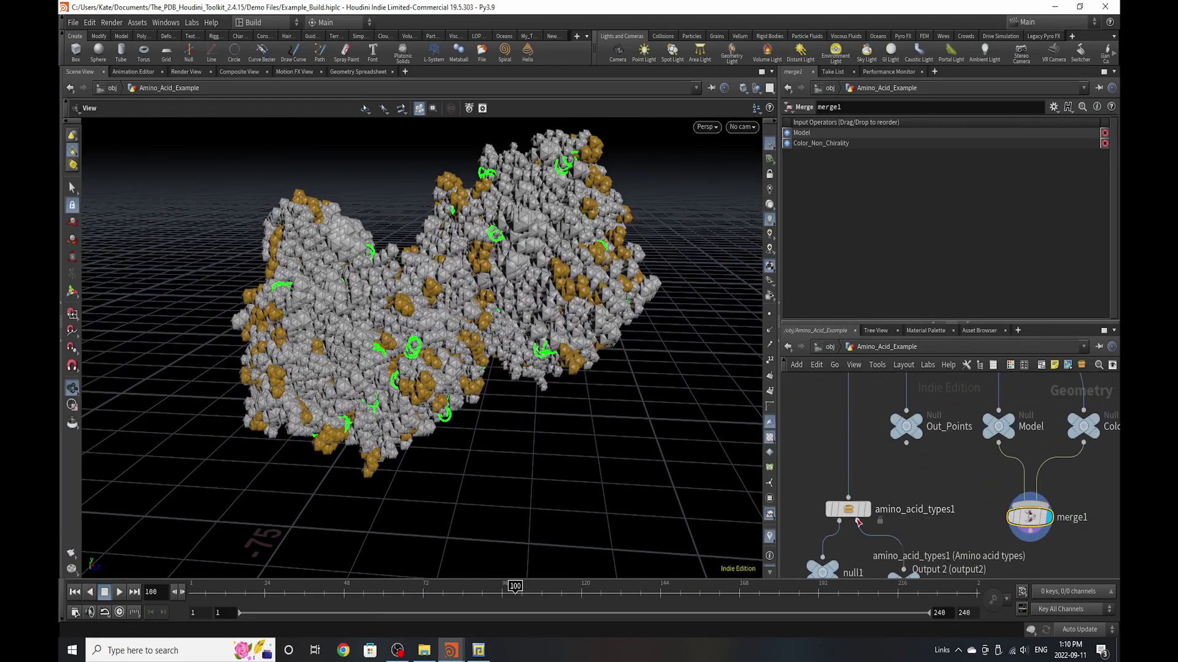
{"action": "left_click", "coordinate": [866, 509]}
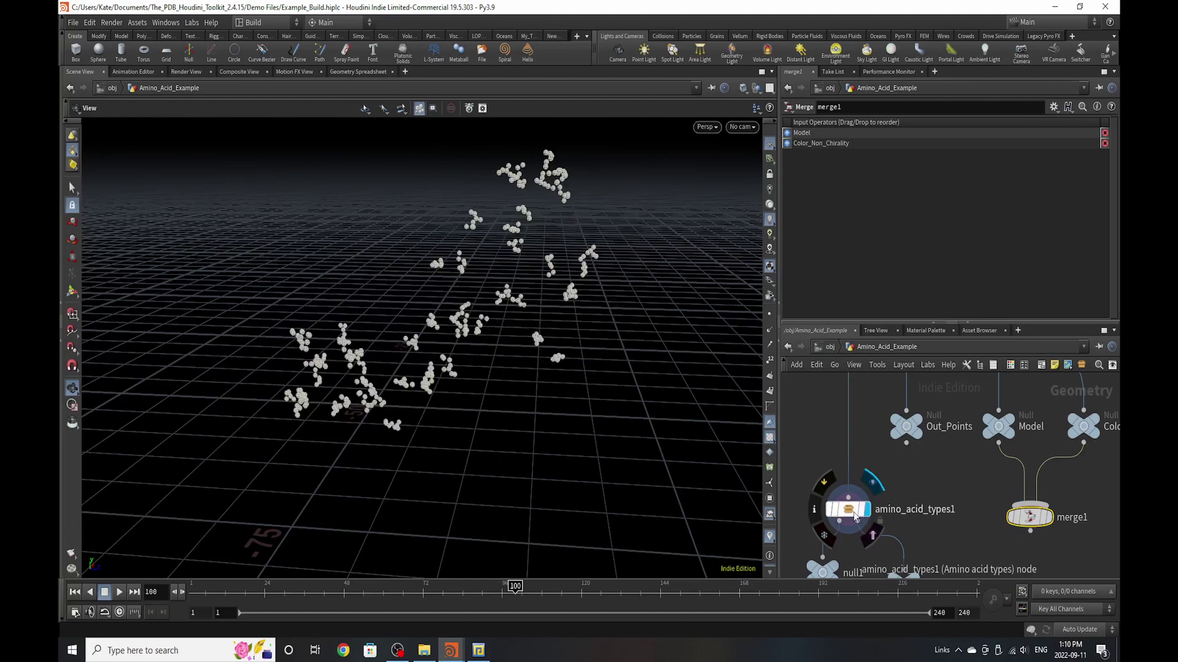
{"action": "left_click", "coordinate": [848, 510]}
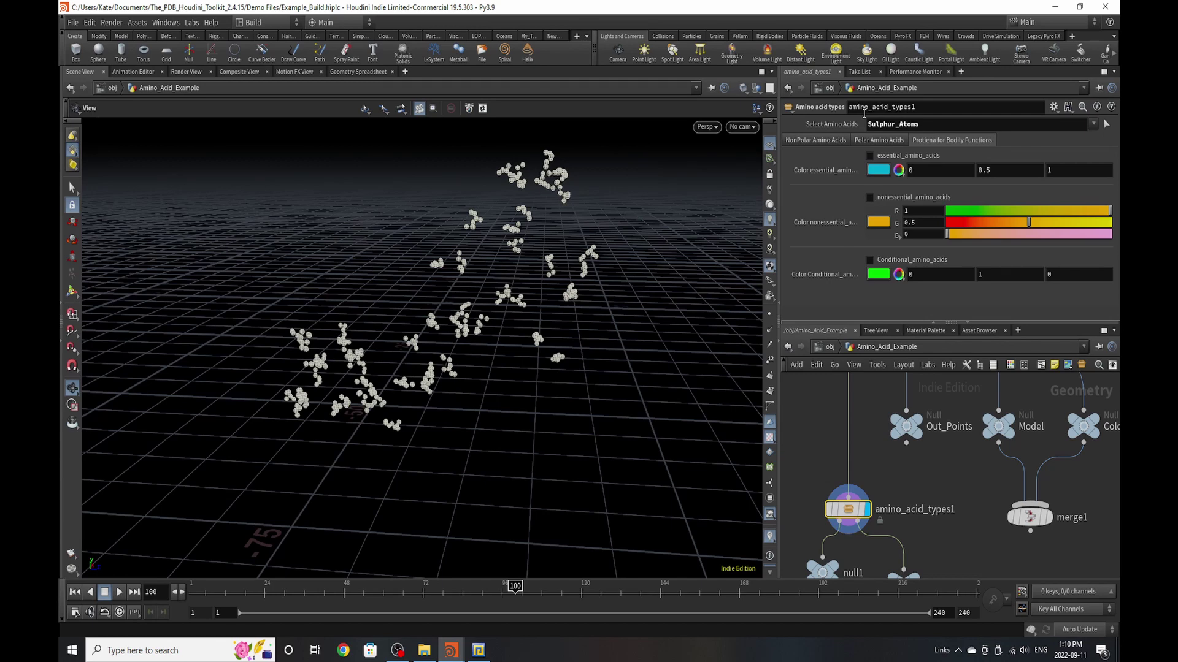
- Try the essential_amino_acids, nonessential_amino_acids and Conditional_amino_acids colors of amino_acid_types1 one at a time, turning each off again
{"action": "left_click", "coordinate": [886, 158]}
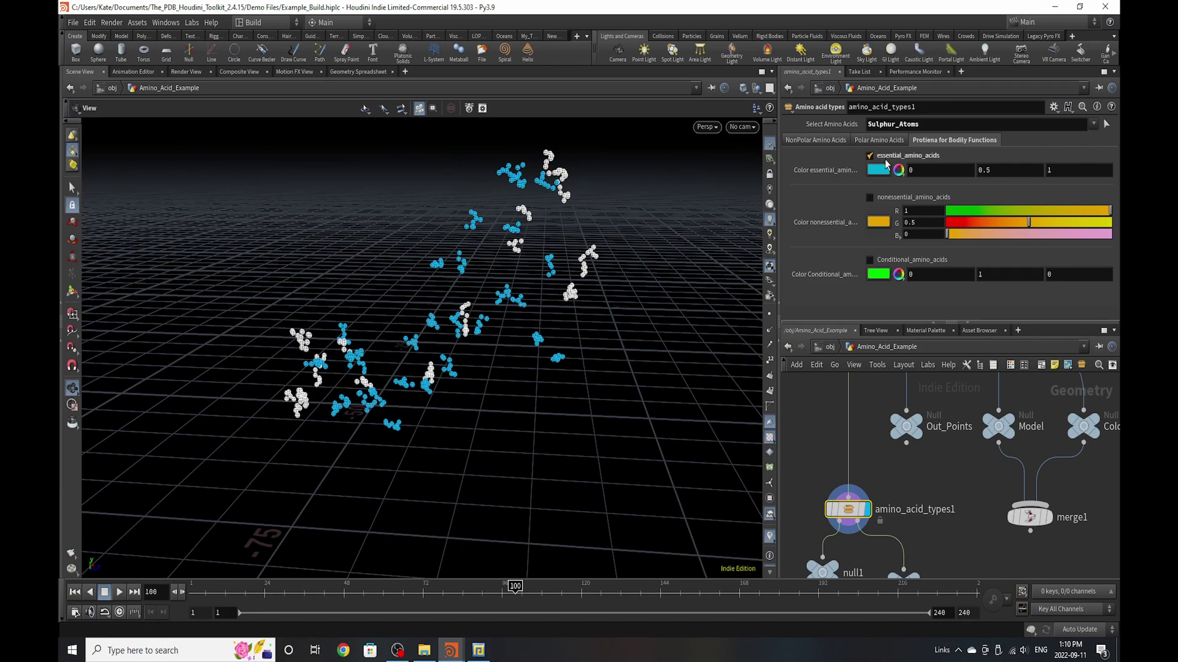
{"action": "left_click_drag", "start_coordinate": [501, 283], "coordinate": [491, 307]}
{"action": "left_click", "coordinate": [910, 157]}
{"action": "left_click", "coordinate": [904, 198]}
{"action": "left_click", "coordinate": [898, 199]}
{"action": "left_click", "coordinate": [874, 261]}
- Turn on the Polar, Uncharged, Positive and Negative amino acid colors to view them, and turn all four off again
{"action": "left_click", "coordinate": [901, 143]}
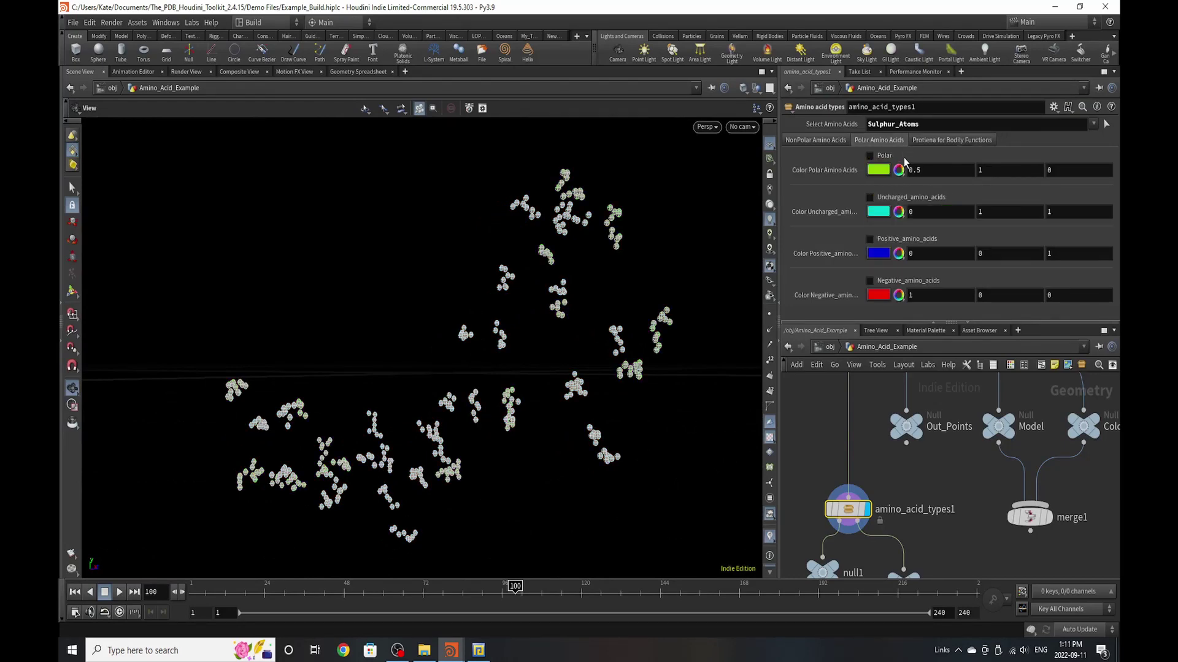
{"action": "left_click", "coordinate": [870, 198]}
{"action": "left_click", "coordinate": [889, 239]}
{"action": "left_click", "coordinate": [881, 282]}
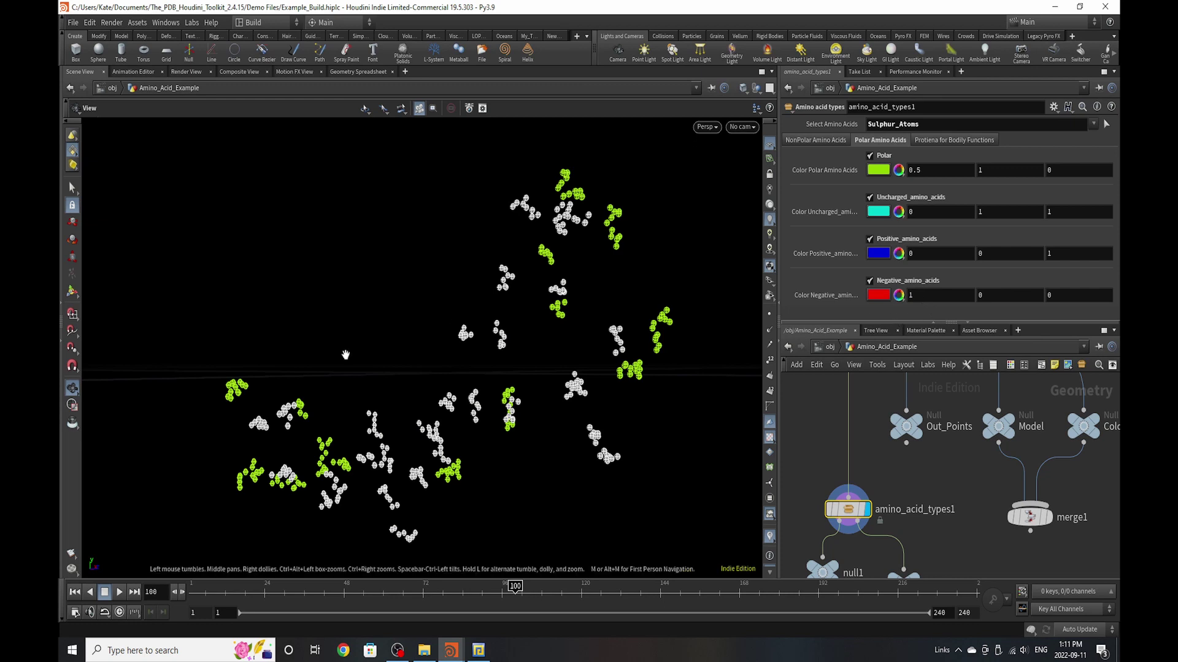
{"action": "left_click", "coordinate": [909, 283]}
{"action": "left_click", "coordinate": [917, 239]}
{"action": "left_click", "coordinate": [923, 198]}
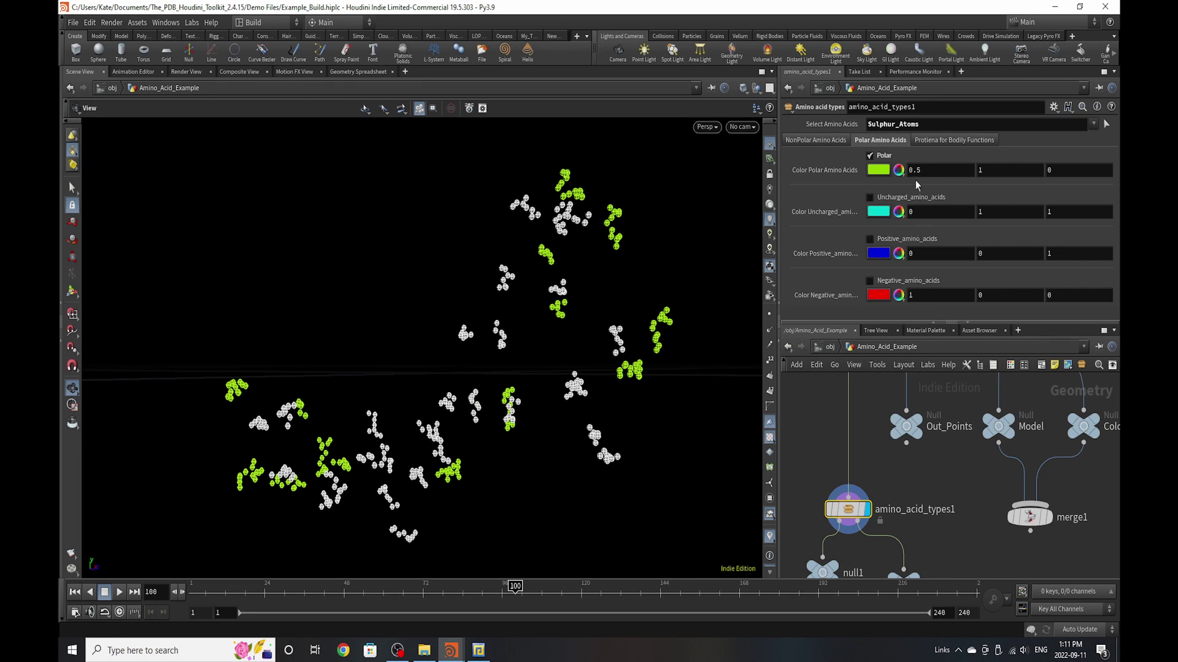
{"action": "left_click", "coordinate": [886, 156]}
- Try the Sulphur_Atoms color, set Select Amino Acids to nonessential_amino_acids, and view the resulting model from another angle
{"action": "left_click", "coordinate": [799, 139]}
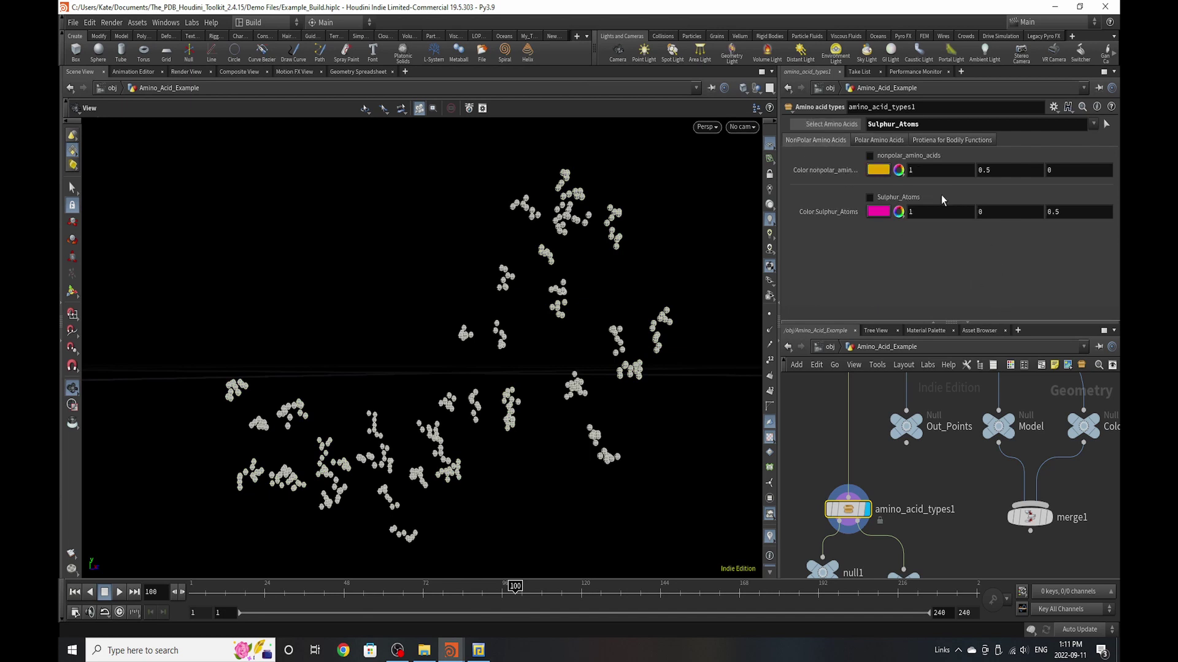
{"action": "left_click", "coordinate": [869, 197]}
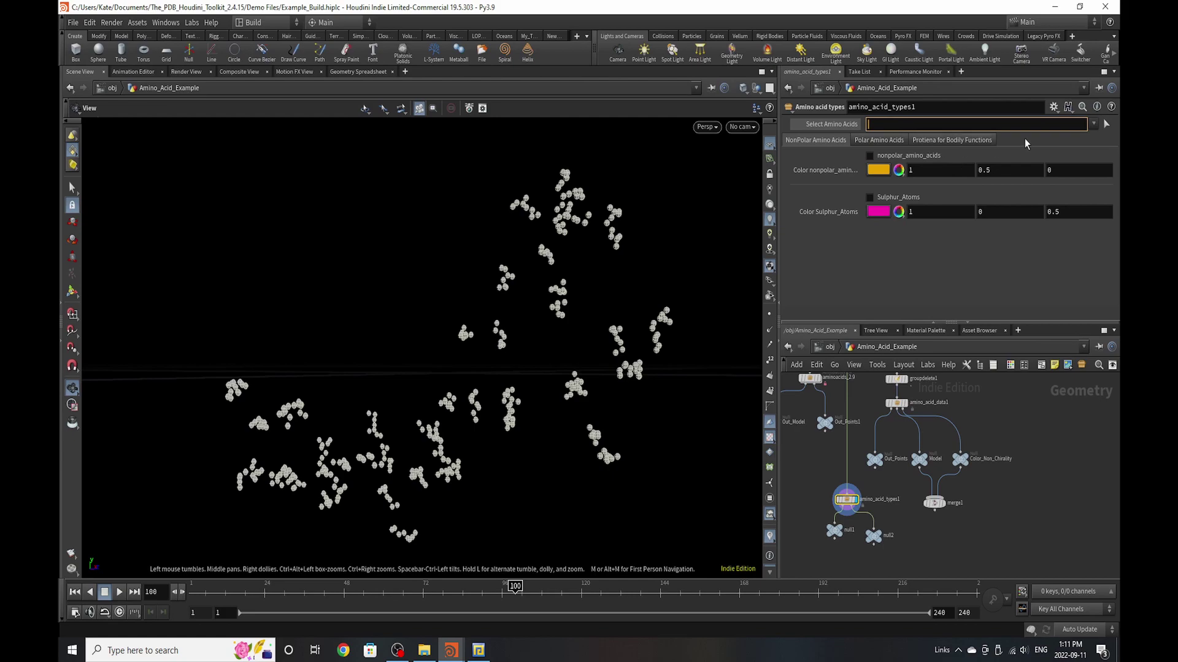
{"action": "left_click", "coordinate": [1093, 124]}
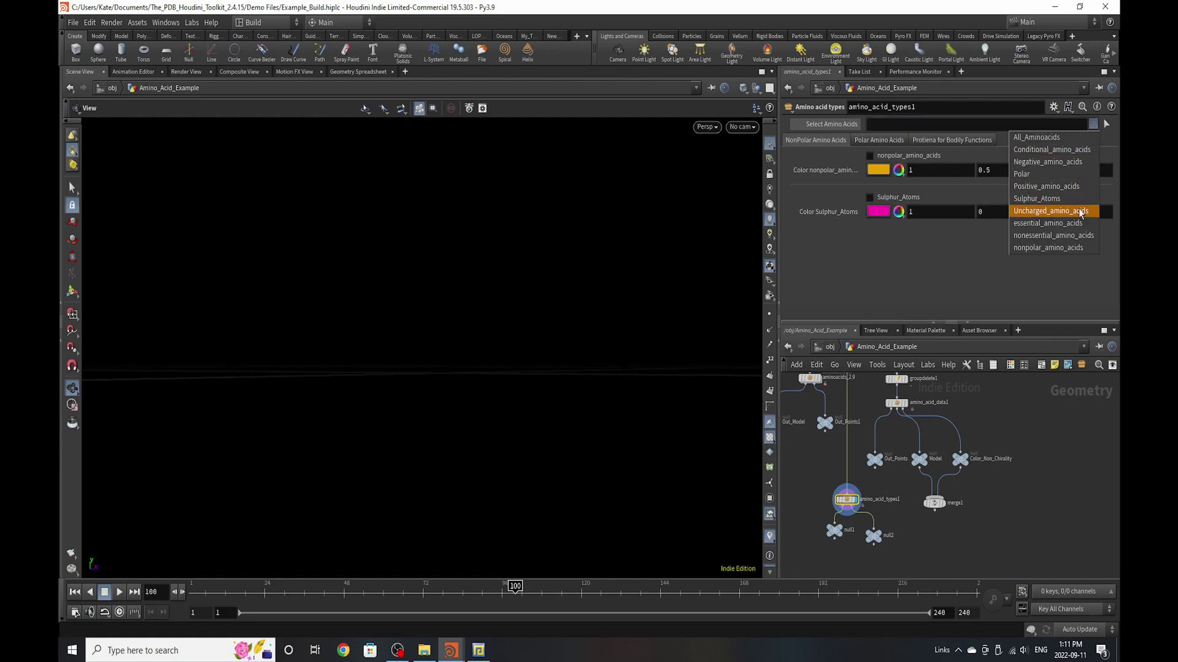
{"action": "left_click", "coordinate": [1053, 235]}
{"action": "left_click_drag", "start_coordinate": [486, 488], "coordinate": [757, 262]}
{"action": "scroll", "coordinate": [648, 334], "scroll_direction": "up", "scroll_amount": 4}
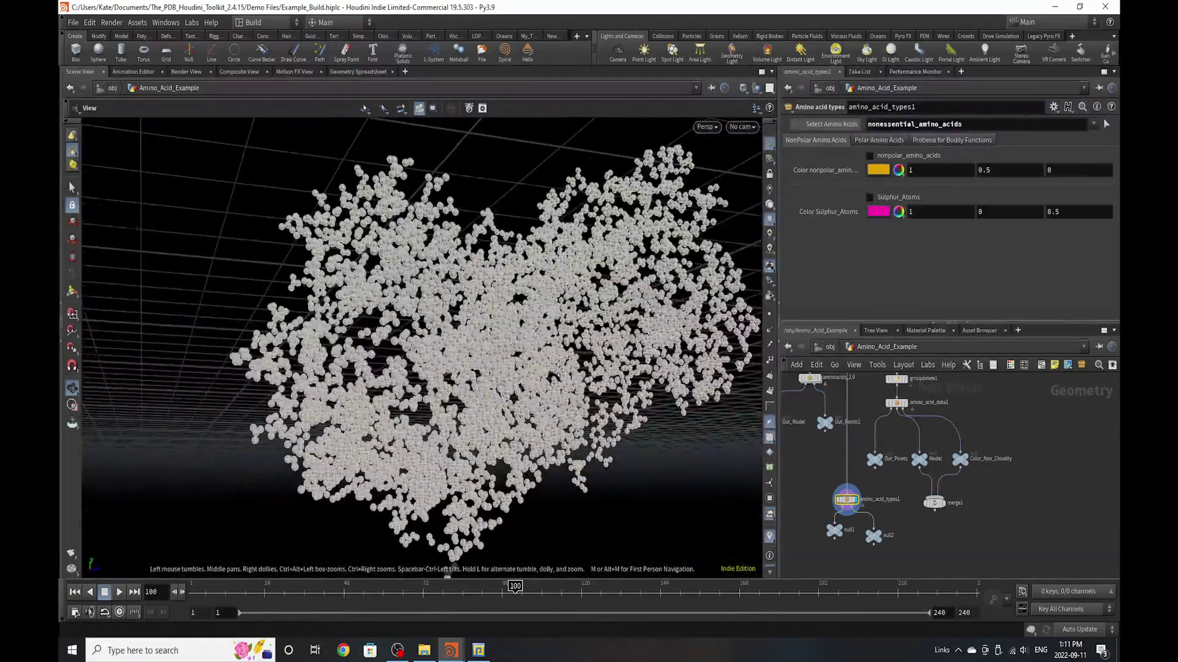
{"action": "left_click_drag", "start_coordinate": [564, 357], "coordinate": [550, 344]}
- Display the null1 and null2 outputs of amino_acid_types1 in turn and view the null2 points from different angles
{"action": "scroll", "coordinate": [834, 542], "scroll_direction": "up", "scroll_amount": 5}
{"action": "left_click", "coordinate": [834, 507]}
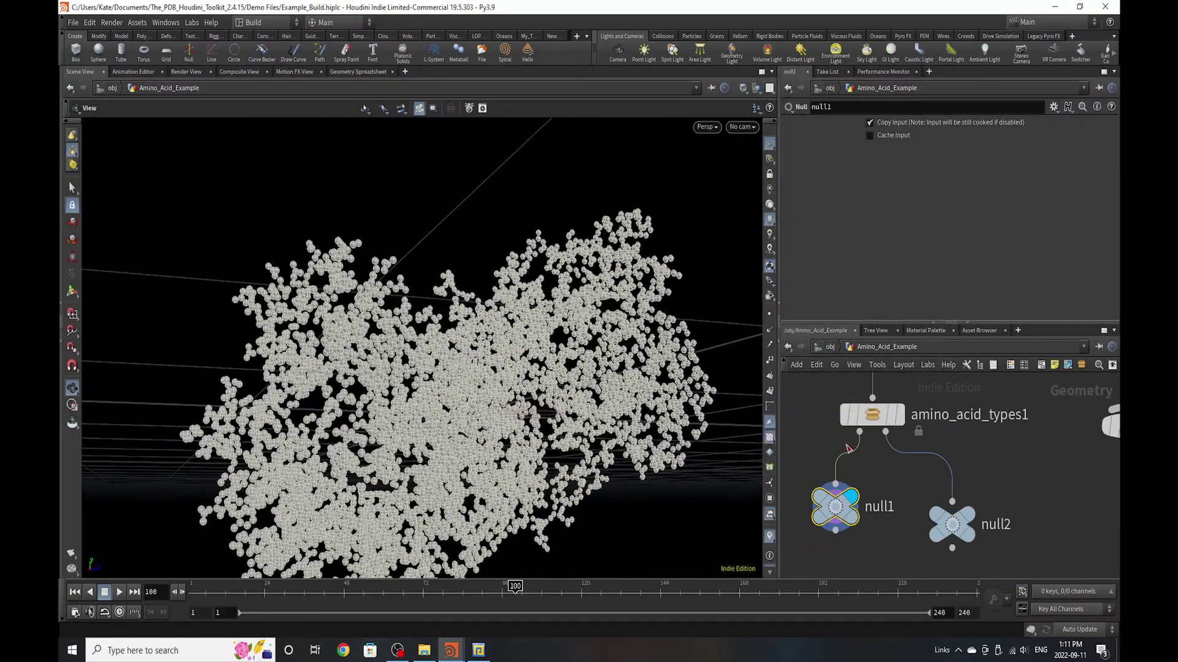
{"action": "left_click", "coordinate": [967, 514]}
{"action": "left_click", "coordinate": [952, 547]}
{"action": "scroll", "coordinate": [505, 403], "scroll_direction": "down", "scroll_amount": 5}
{"action": "left_click_drag", "start_coordinate": [619, 423], "coordinate": [618, 367]}
{"action": "left_click_drag", "start_coordinate": [659, 355], "coordinate": [502, 390]}
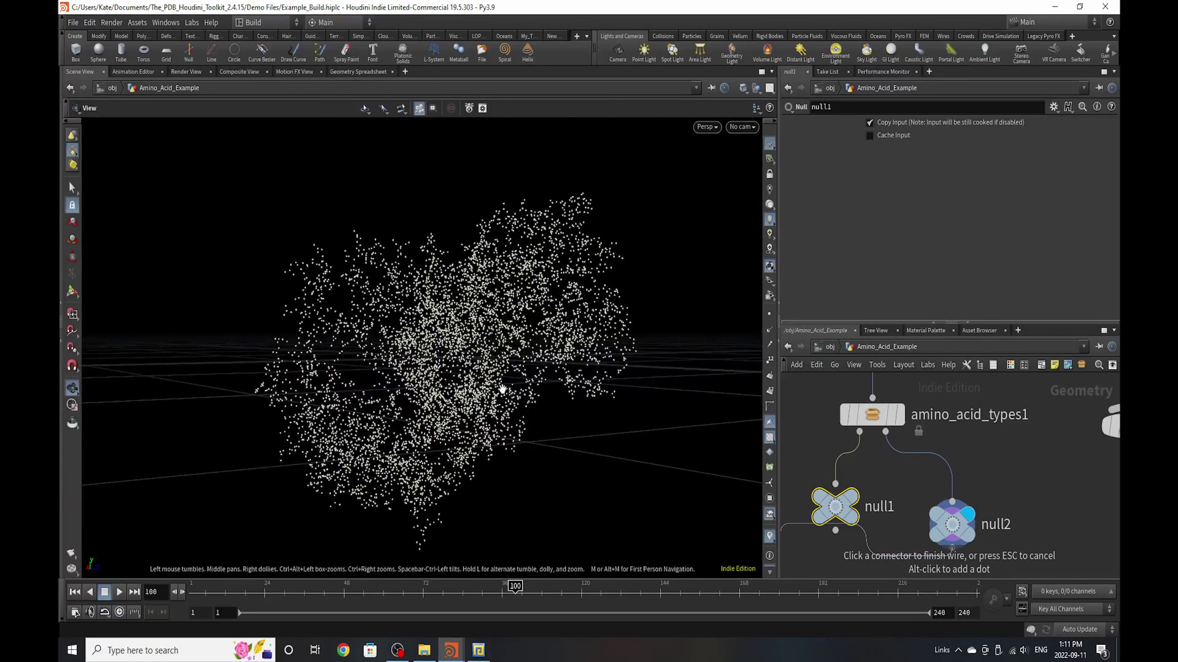